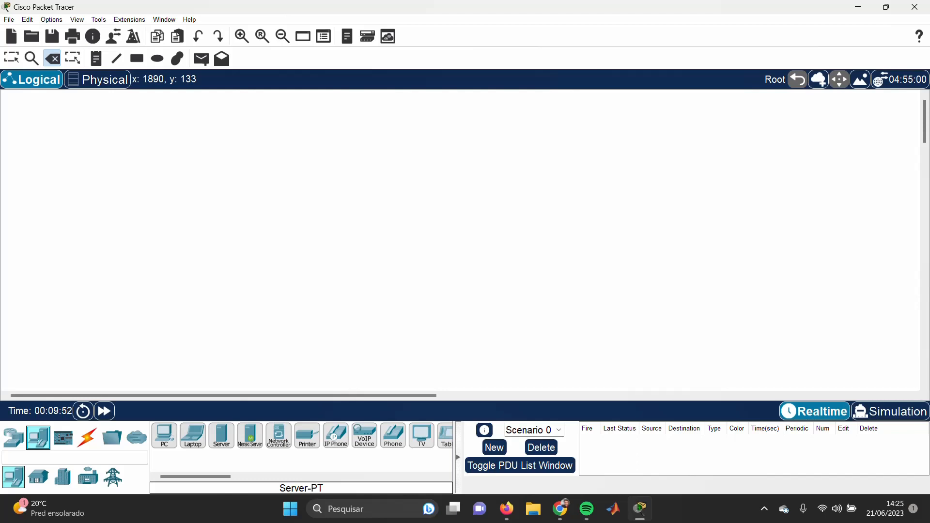
# Look over the physical and logical workspaces, the simulation and realtime modes, and the network device category
pyautogui.click(100, 83)
pyautogui.click(37, 88)
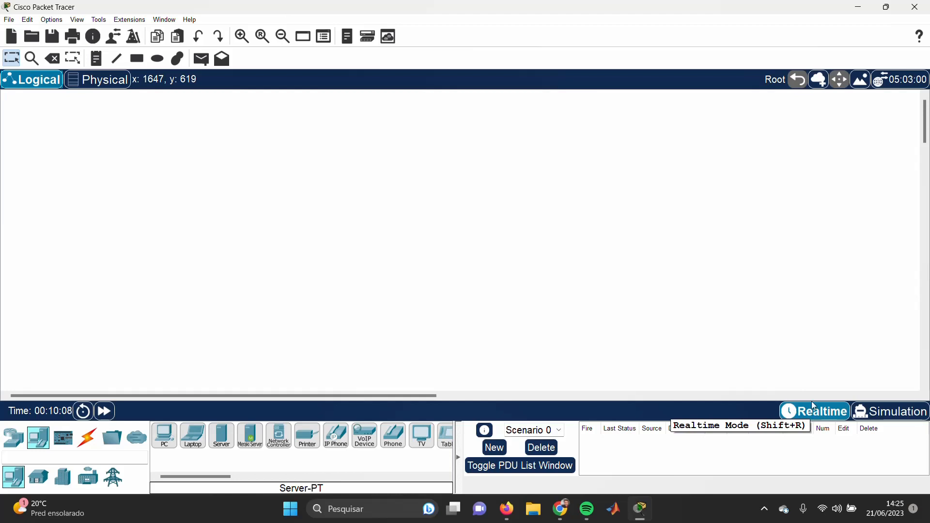
pyautogui.click(889, 413)
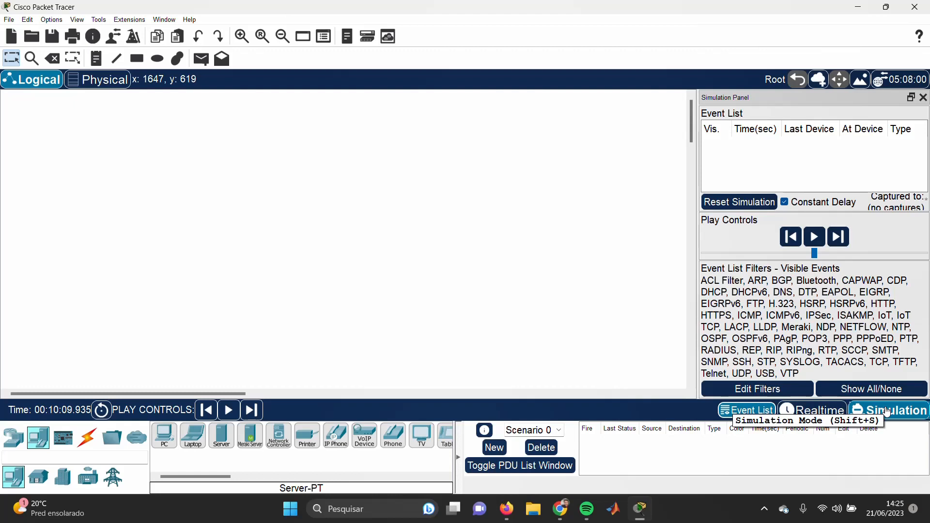
pyautogui.click(815, 414)
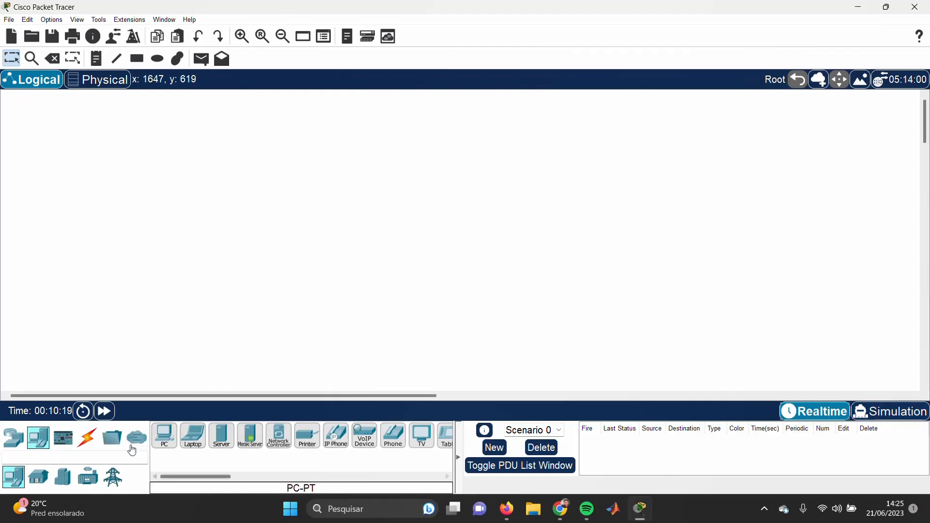
pyautogui.click(20, 443)
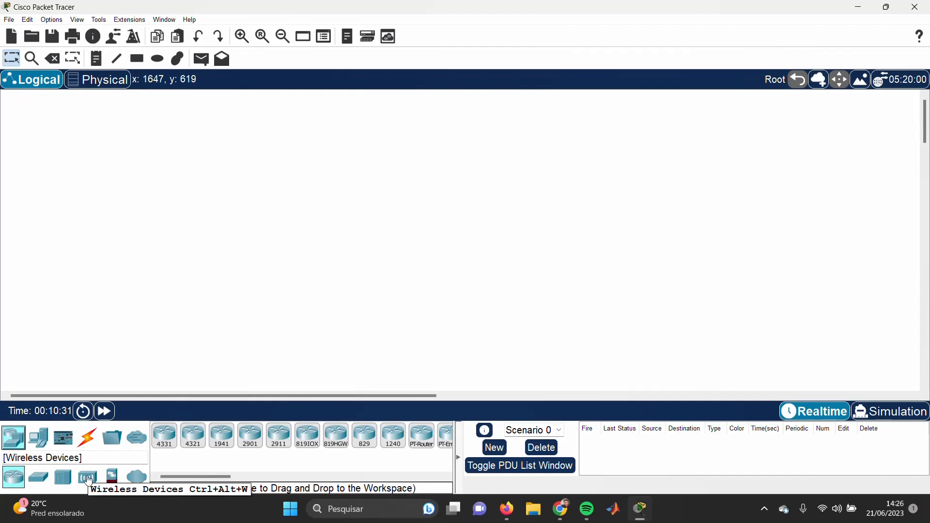
# Place a PC in the empty logical workspace and view its physical modules
pyautogui.click(41, 443)
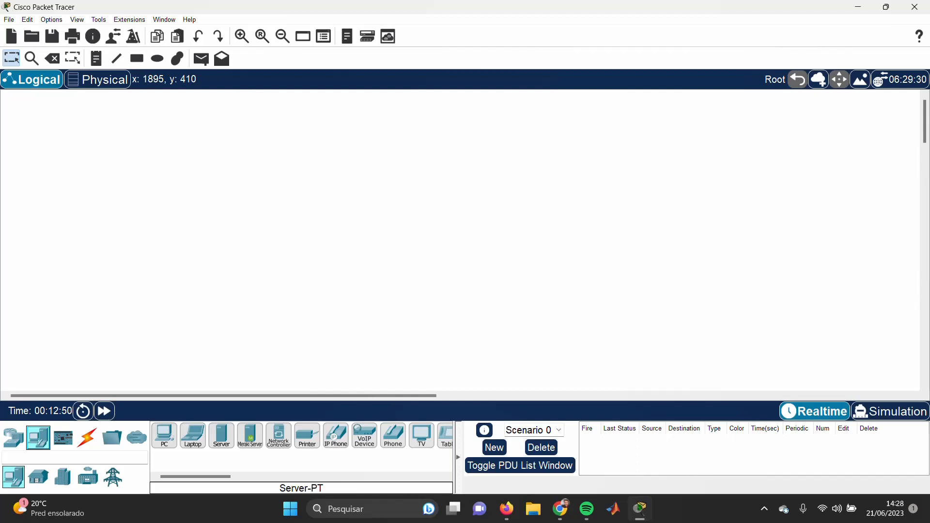
pyautogui.click(156, 450)
pyautogui.click(160, 265)
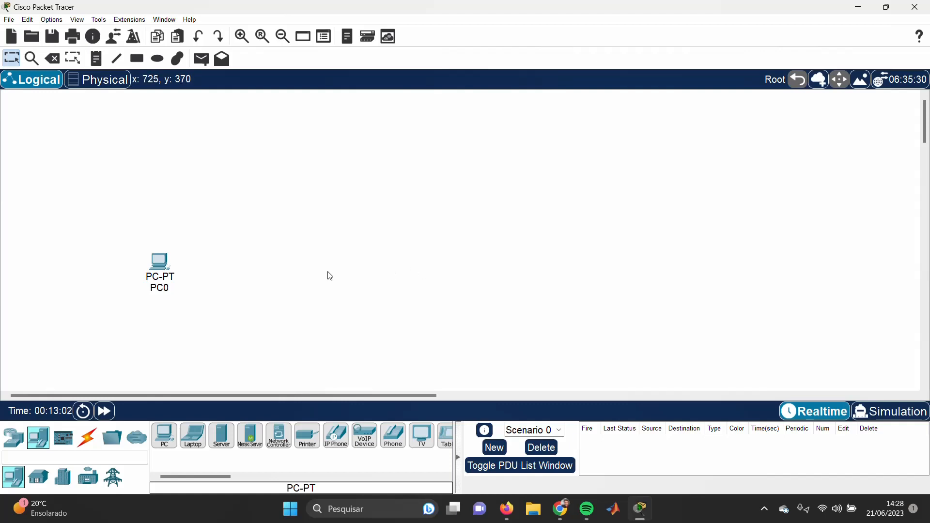
pyautogui.click(159, 264)
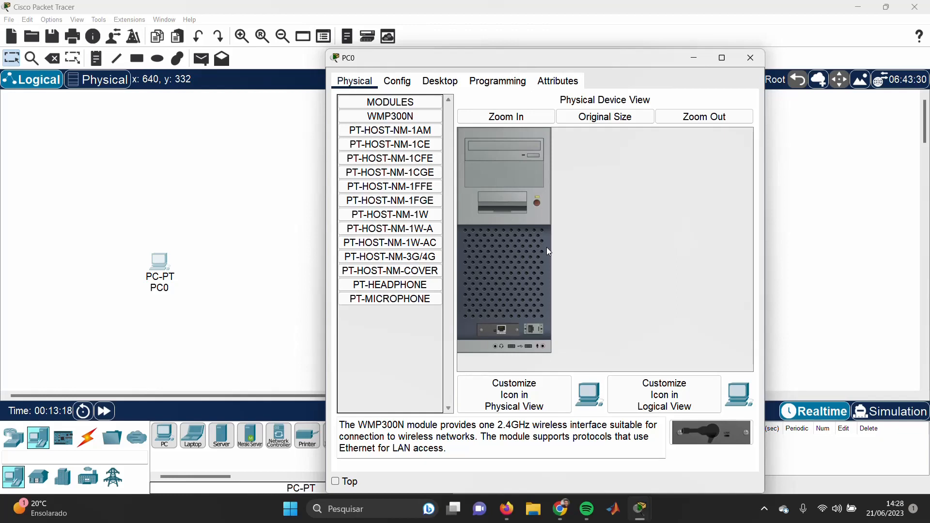
pyautogui.click(761, 58)
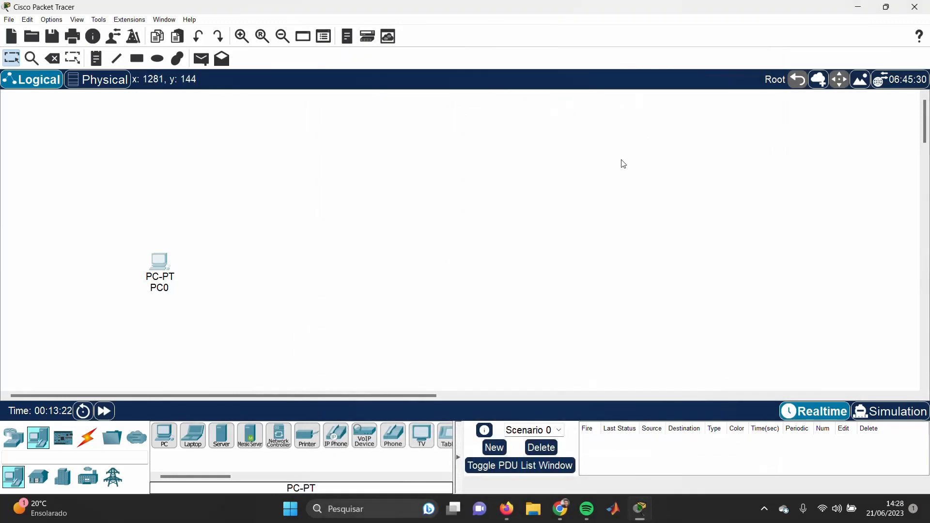
# Place a 2960 switch in the workspace beside the PC
pyautogui.click(13, 438)
pyautogui.click(39, 478)
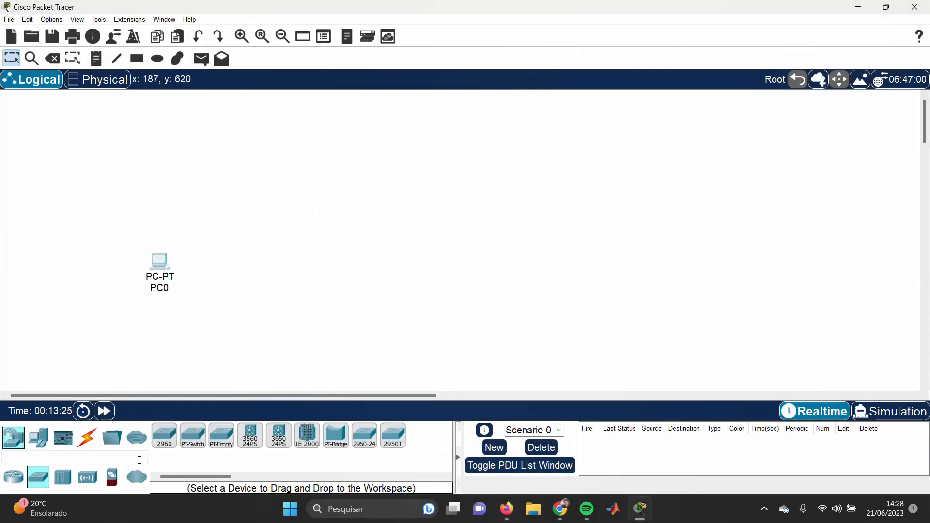
pyautogui.click(164, 436)
pyautogui.click(266, 277)
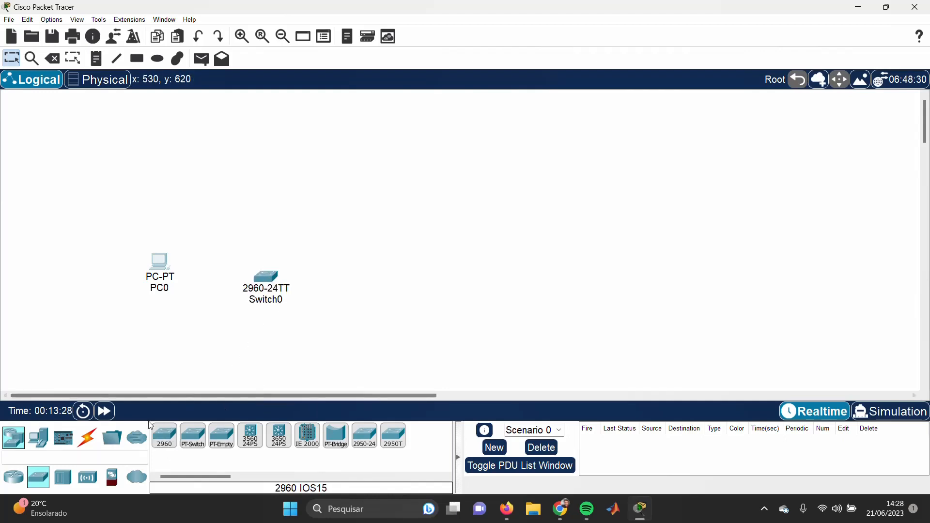
# Add a laptop to the workspace on the far side of the switch from the PC
pyautogui.click(34, 443)
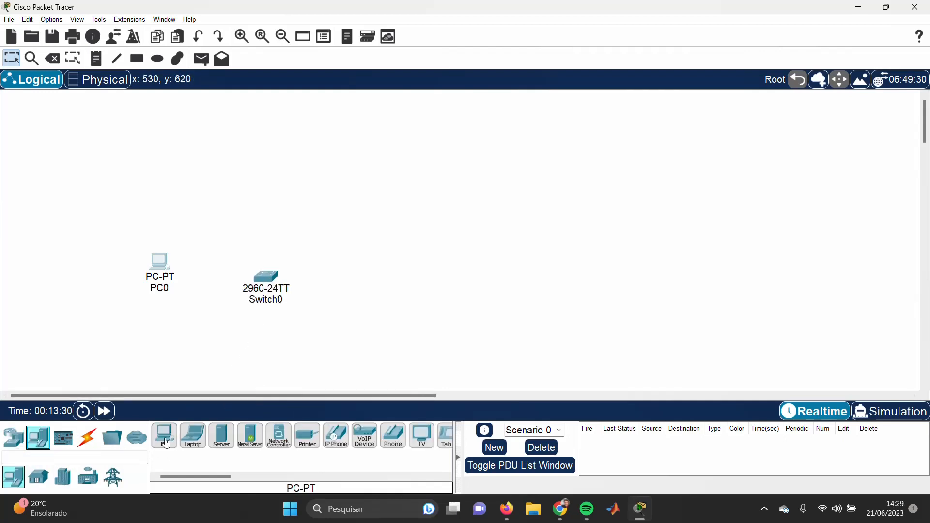
pyautogui.click(194, 437)
pyautogui.click(388, 273)
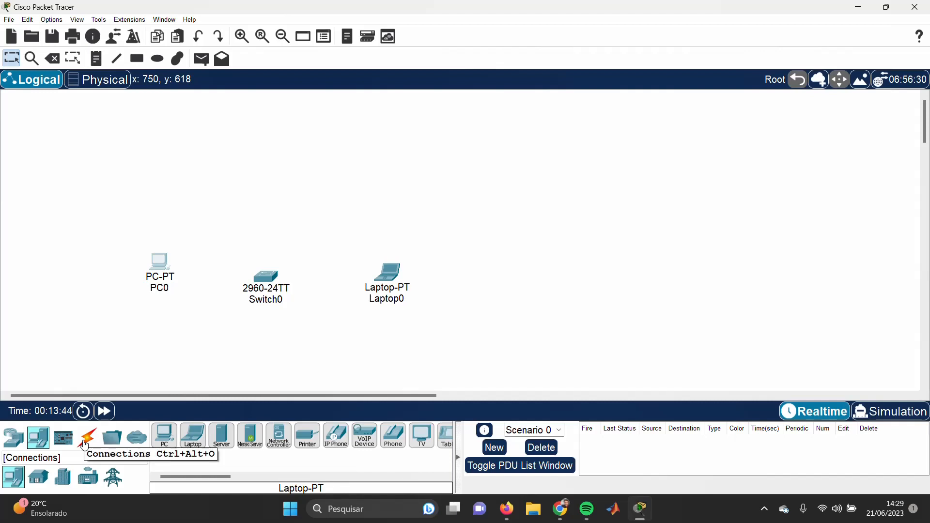
# Move the switch below the two computers and connect FastEthernet0 of PC0 to FastEthernet0 of Laptop0 with a copper cross-over cable
pyautogui.click(85, 445)
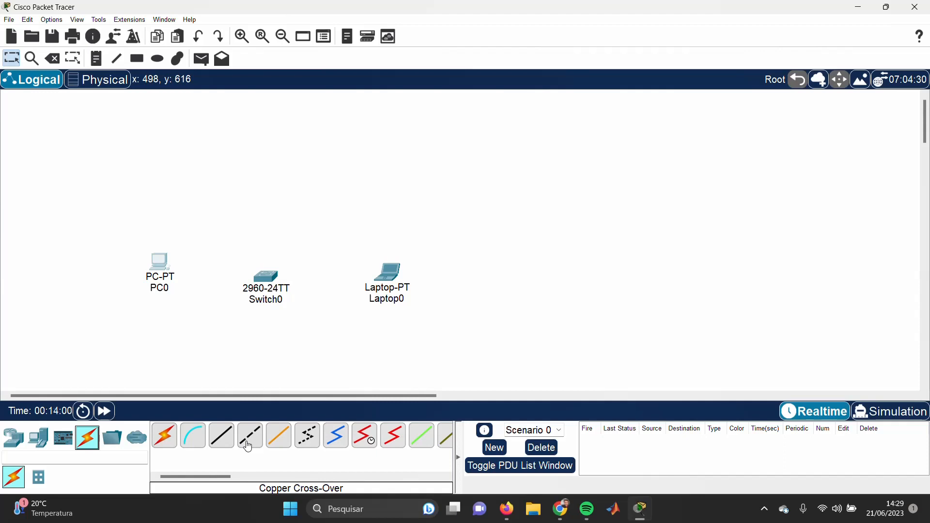
pyautogui.moveTo(293, 291); pyautogui.dragTo(293, 344)
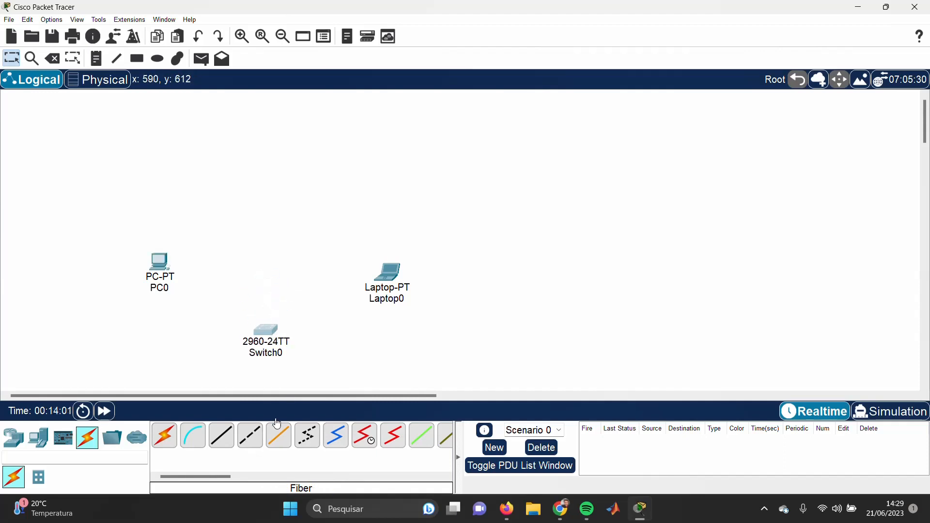
pyautogui.click(166, 264)
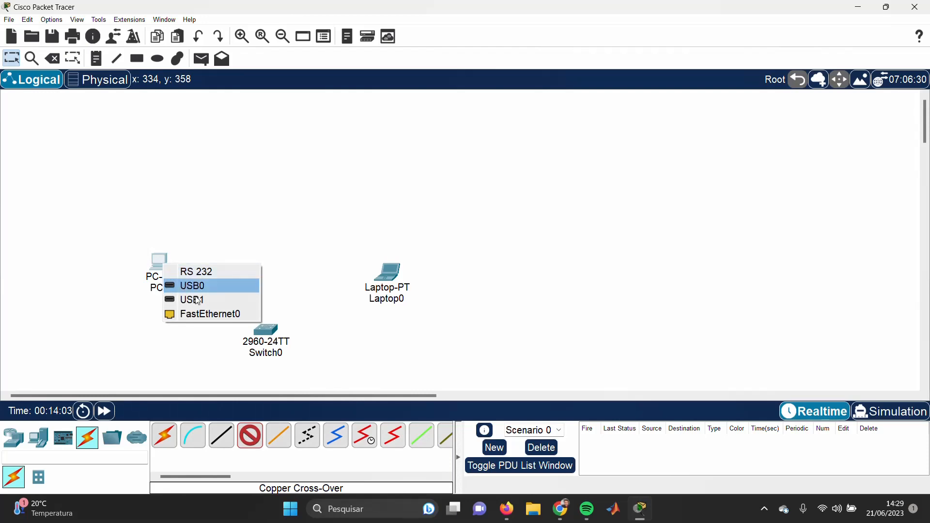
pyautogui.click(209, 314)
pyautogui.click(389, 274)
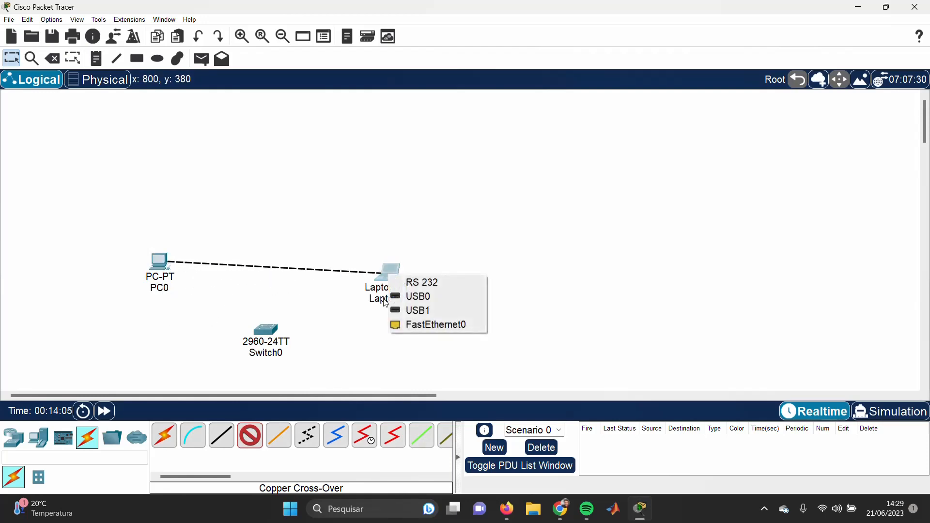
pyautogui.click(423, 326)
pyautogui.moveTo(269, 345)
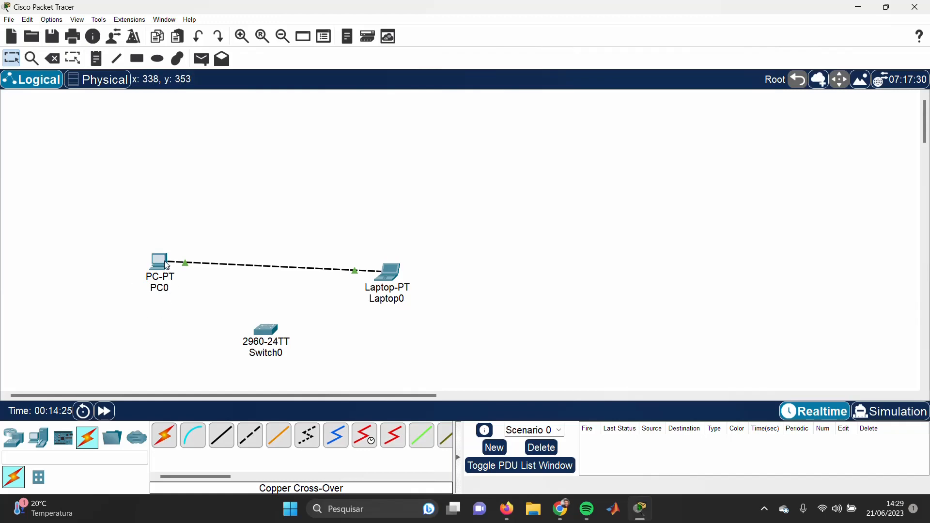
# Give PC0 the static IPv4 address 192.168.0.1 with subnet mask 255.255.255.0
pyautogui.moveTo(166, 265)
pyautogui.click(164, 264)
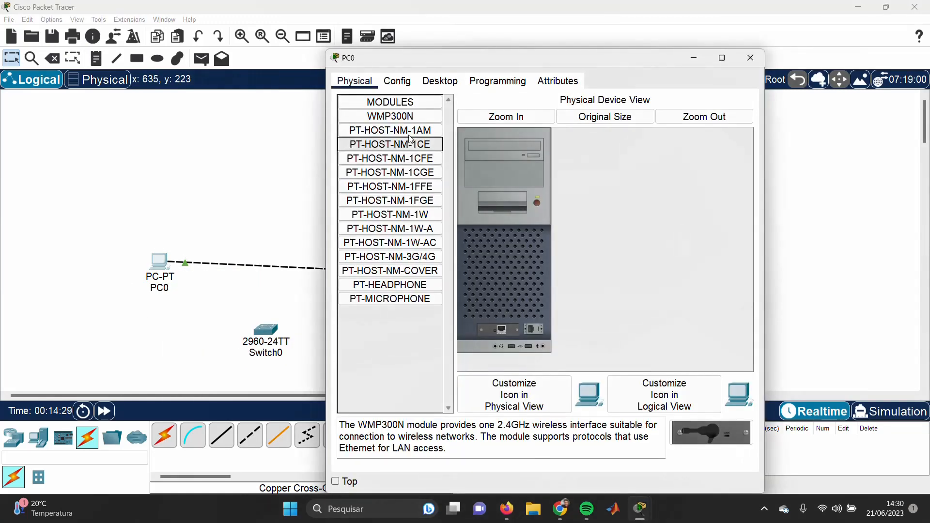
pyautogui.click(439, 80)
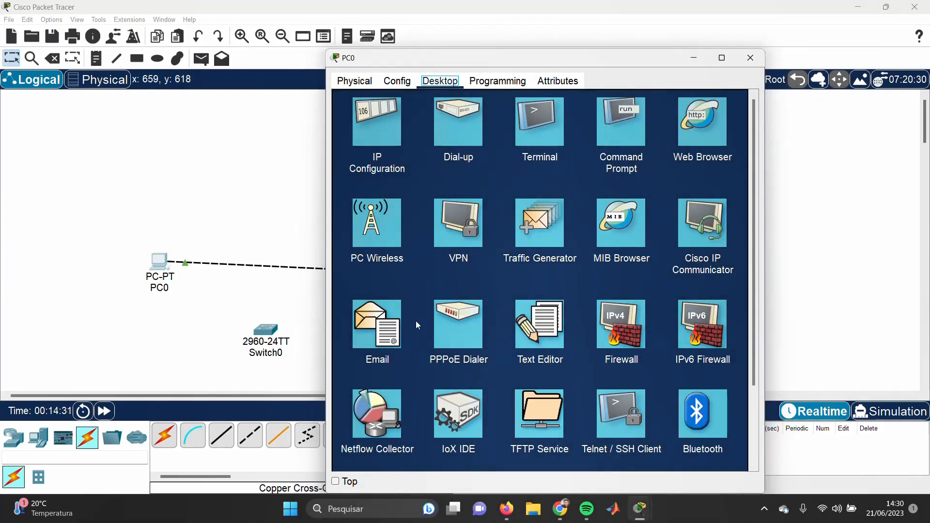
pyautogui.scroll(-3, 416, 321)
pyautogui.scroll(3, 446, 362)
pyautogui.click(368, 146)
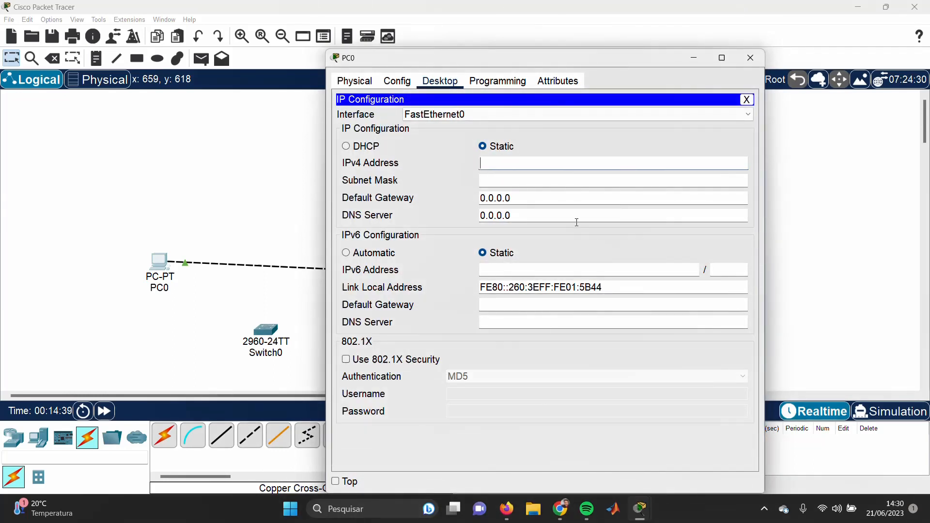
pyautogui.write('19')
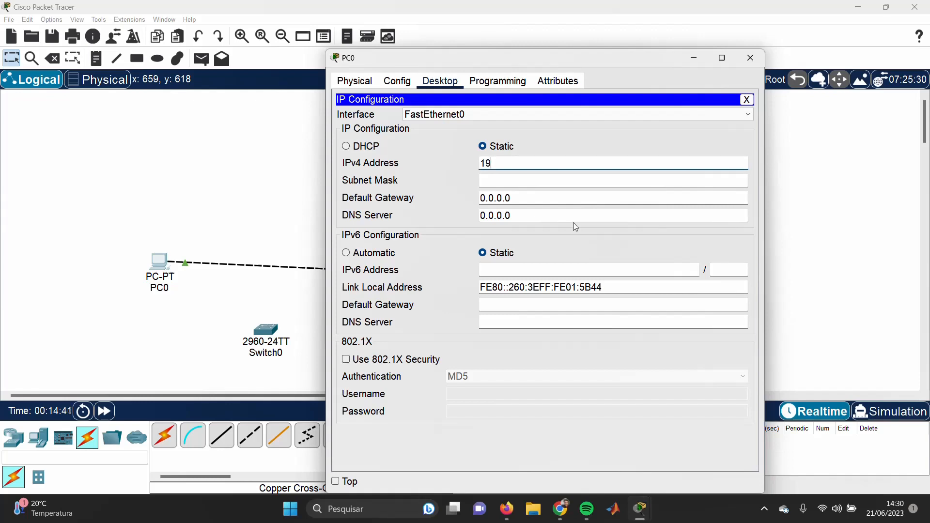
pyautogui.write('2.168.0.1')
pyautogui.press('Tab')
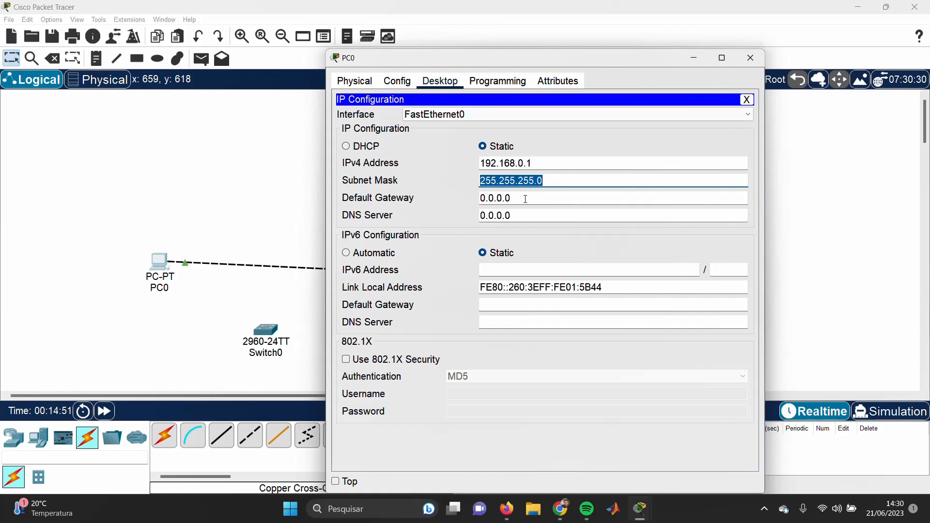
pyautogui.click(543, 159)
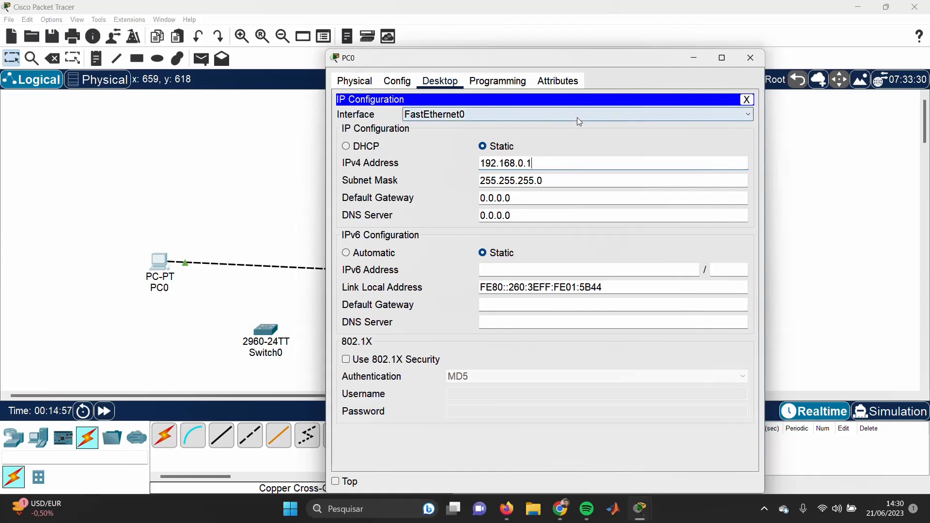
pyautogui.click(751, 57)
# Give Laptop0 the static IPv4 address 192.168.0.2 with subnet mask 255.255.255.0 and close its IP configuration
pyautogui.click(388, 271)
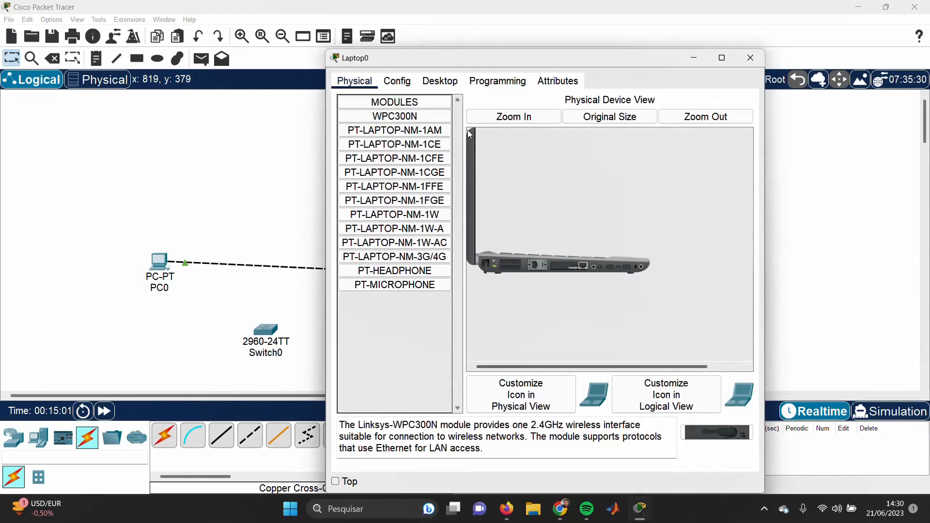
pyautogui.click(440, 82)
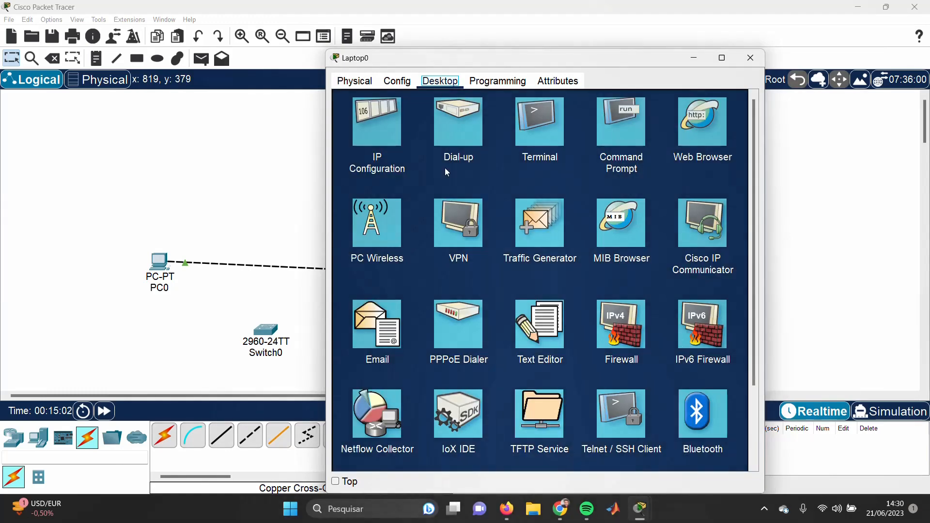
pyautogui.click(382, 149)
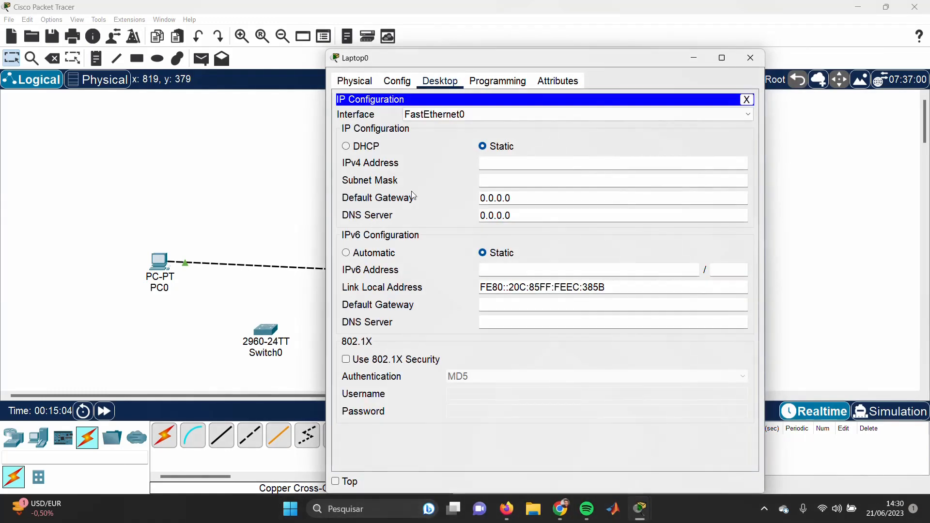
pyautogui.click(507, 162)
pyautogui.write('192.16')
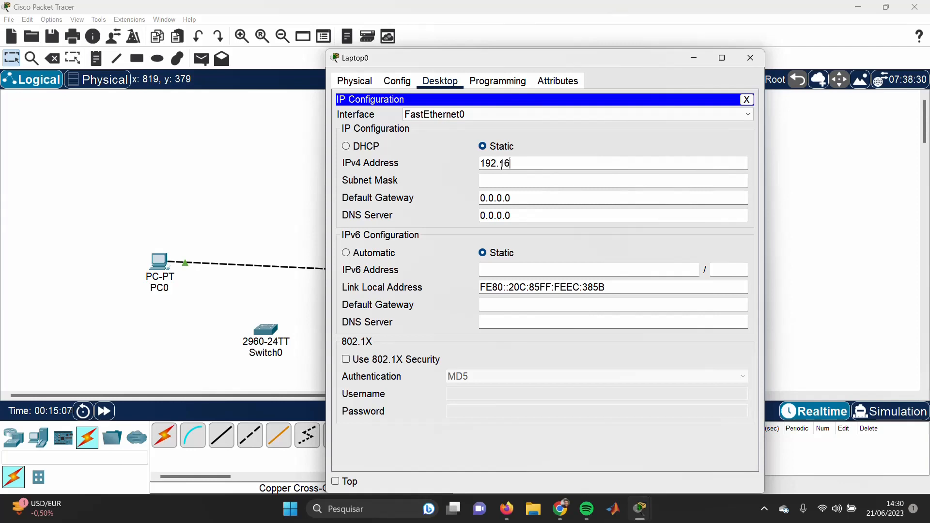
pyautogui.write('8.0.2')
pyautogui.press('Tab')
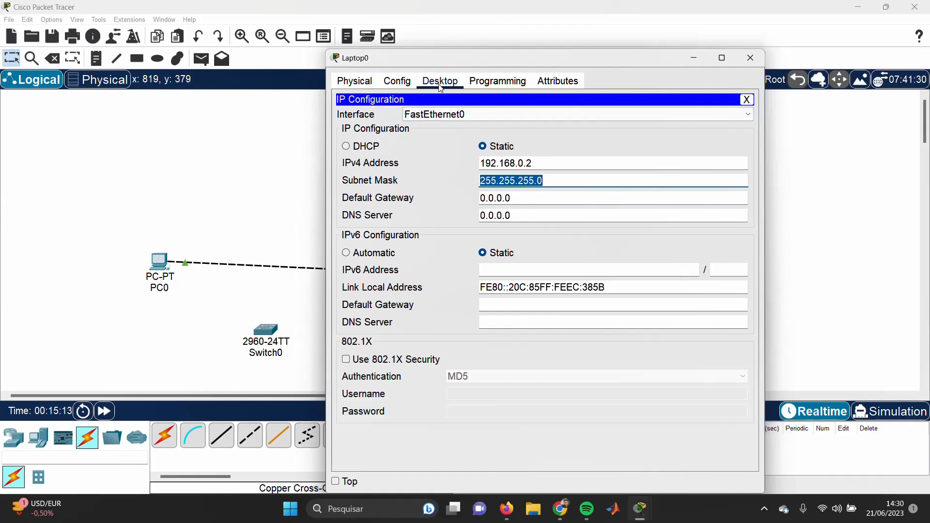
pyautogui.click(388, 88)
pyautogui.click(373, 86)
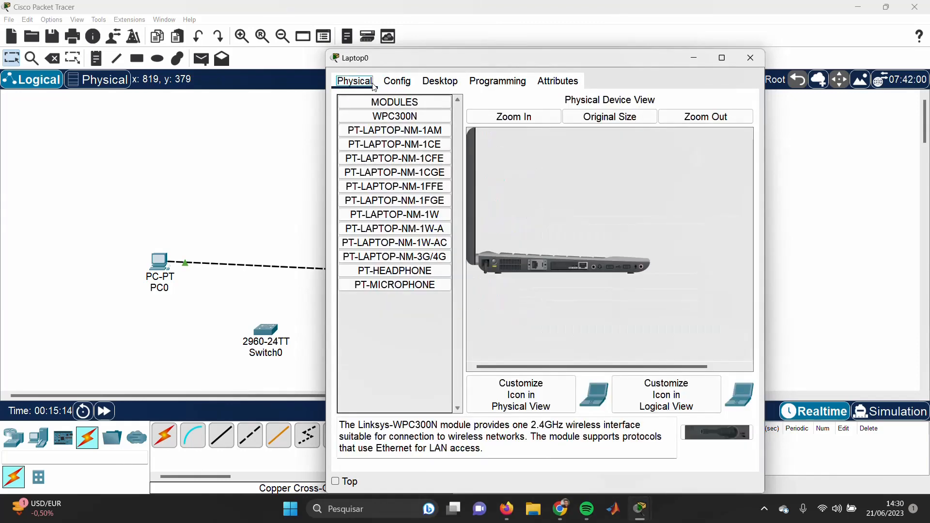
pyautogui.click(445, 81)
pyautogui.click(746, 99)
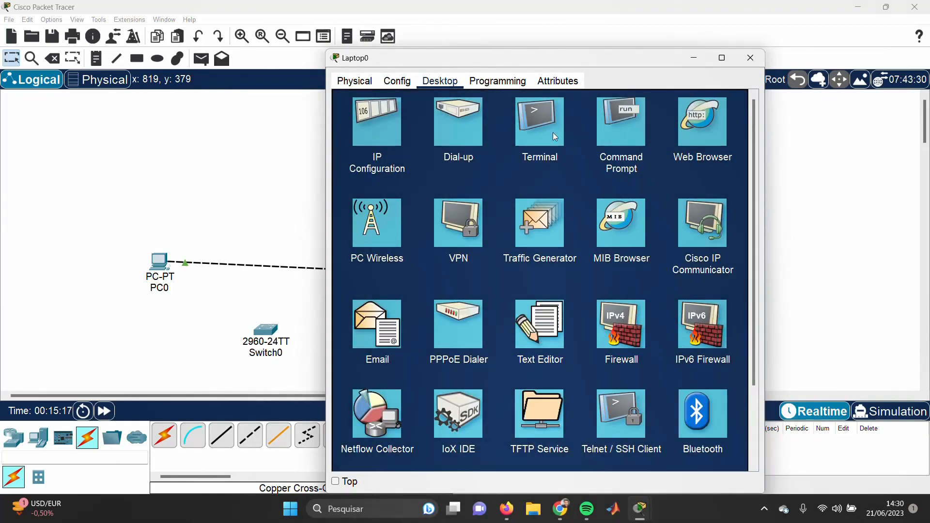
# Test the connection to PC0 by running ping 192.168.0.1 from the command prompt of Laptop0
pyautogui.click(614, 126)
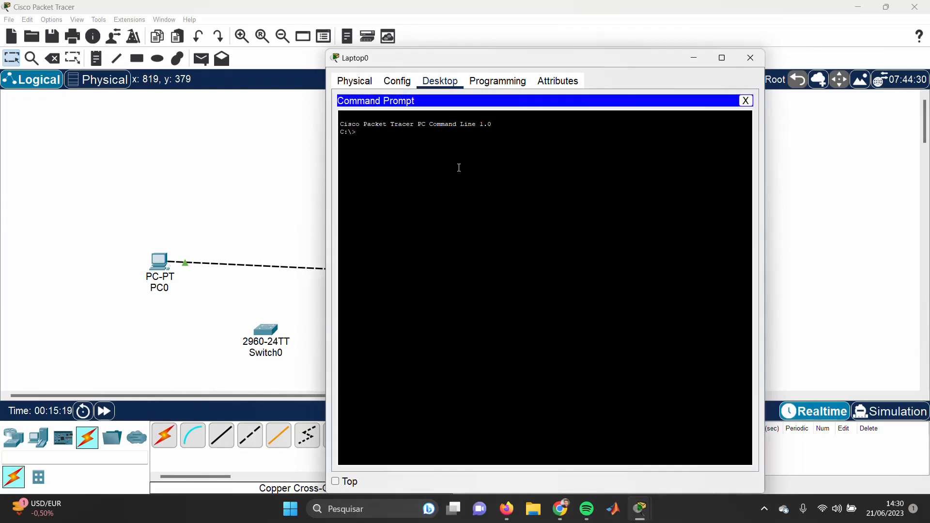
pyautogui.write('ping')
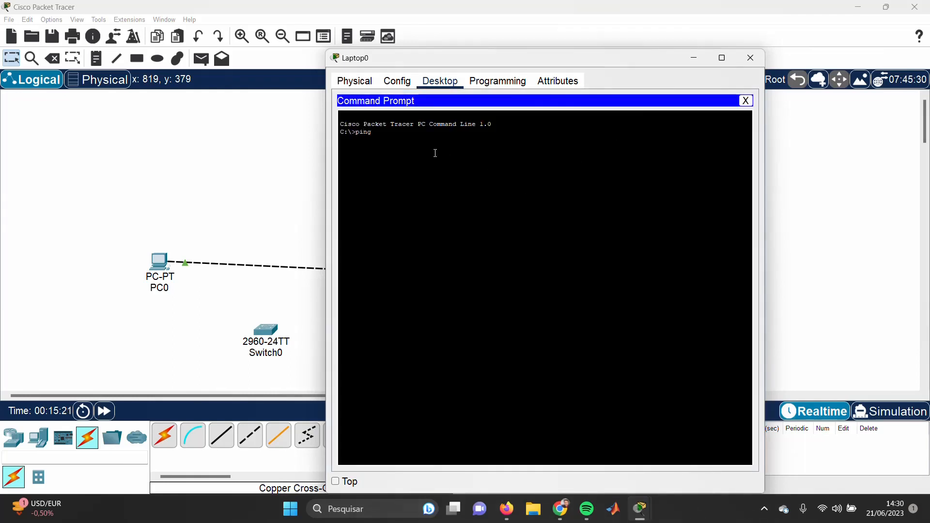
pyautogui.write(' 192')
pyautogui.write('.168.0.1')
pyautogui.press('Return')
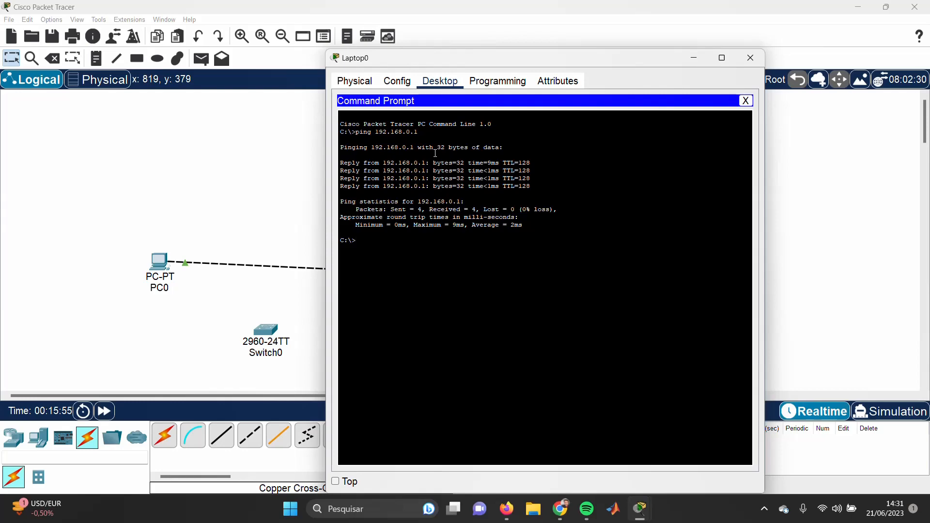
pyautogui.click(746, 100)
# Change the third octet of Laptop0's static IPv4 address to 1, making it 192.168.1.2
pyautogui.click(393, 130)
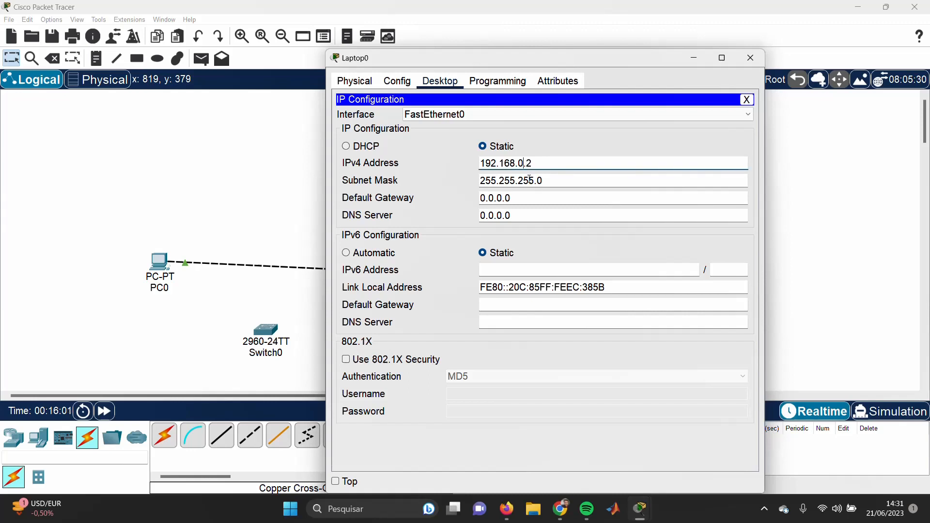
pyautogui.press('BackSpace')
pyautogui.write('1')
pyautogui.moveTo(496, 164)
pyautogui.mouseDown()
pyautogui.moveTo(475, 163)
pyautogui.moveTo(505, 164)
pyautogui.moveTo(497, 164)
pyautogui.mouseUp()
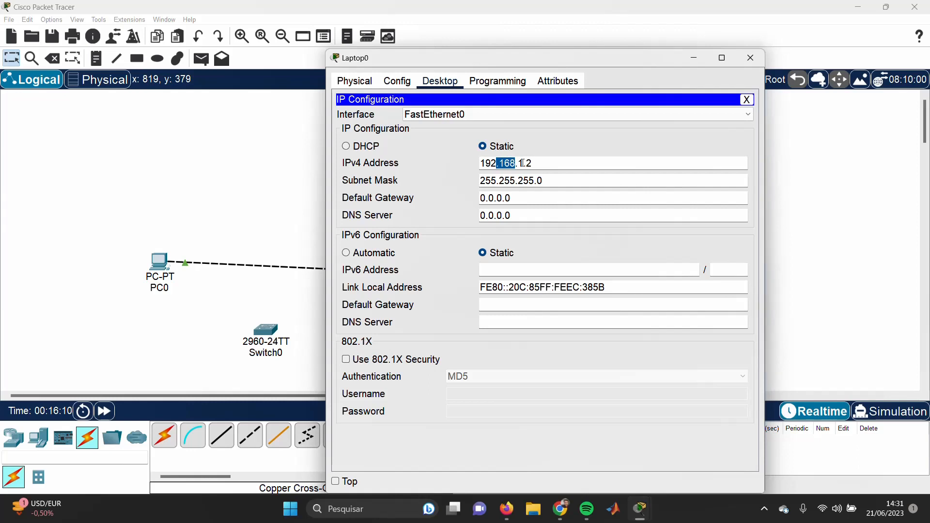
pyautogui.doubleClick(521, 163)
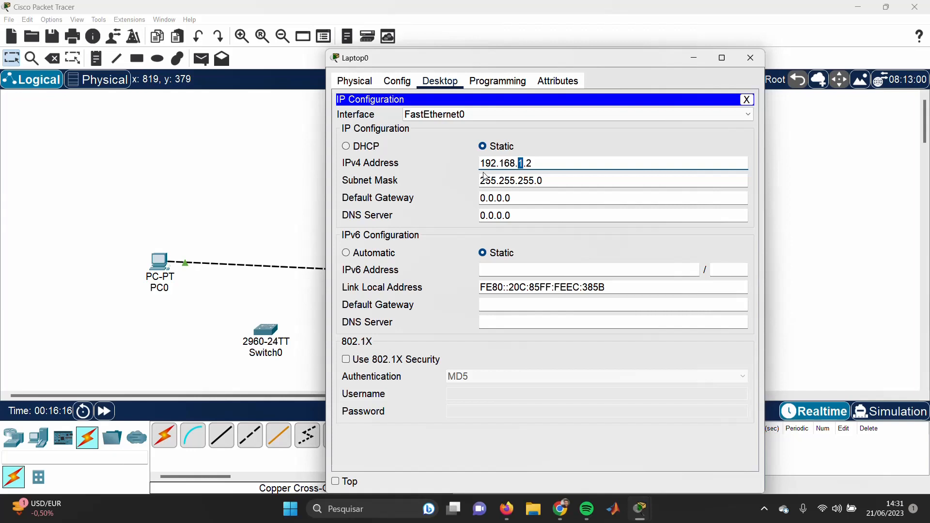
pyautogui.click(524, 164)
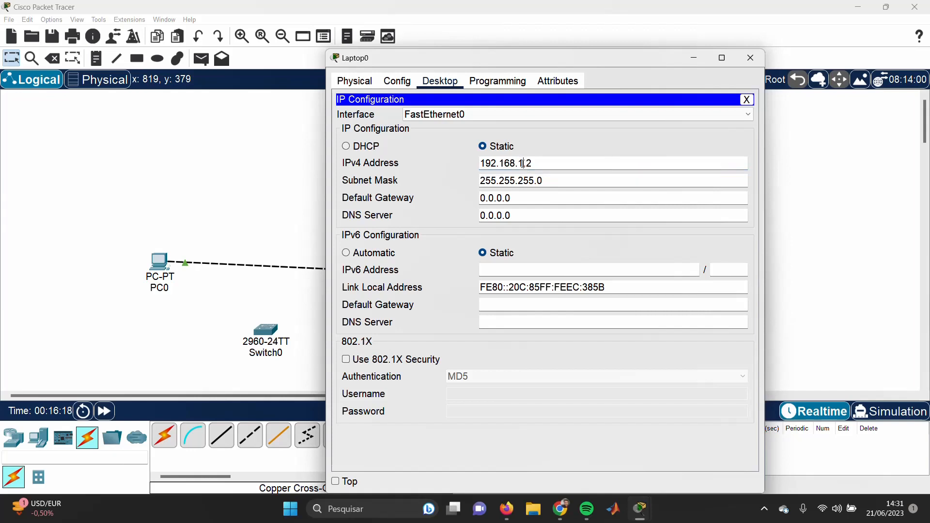
pyautogui.doubleClick(522, 163)
# Close Laptop0's IP configuration, run ping 192.168.0.1 again from its command prompt, and interrupt it before closing the prompt
pyautogui.click(747, 100)
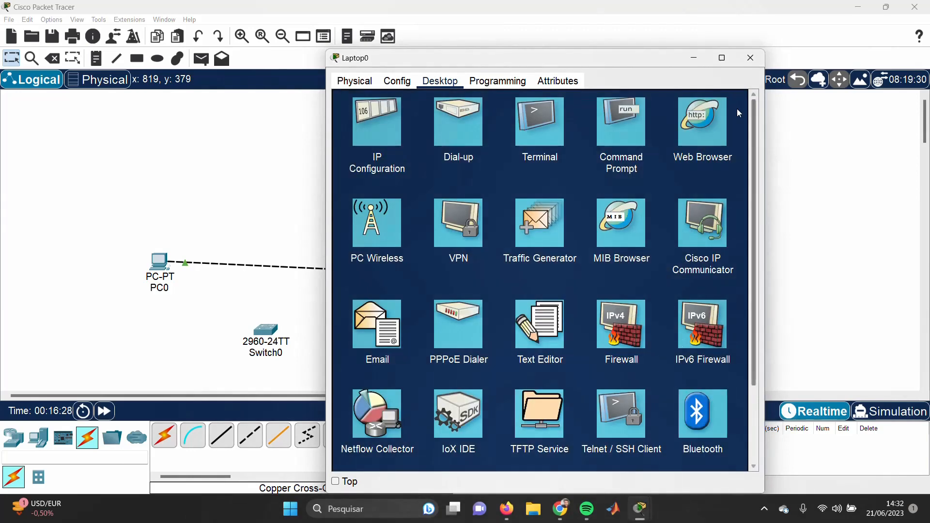
pyautogui.click(643, 121)
pyautogui.press('Up')
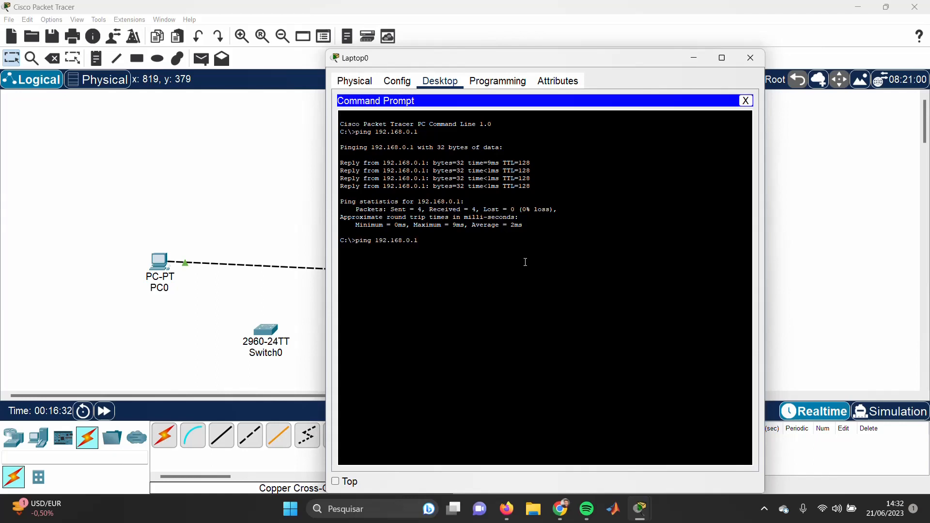
pyautogui.press('Return')
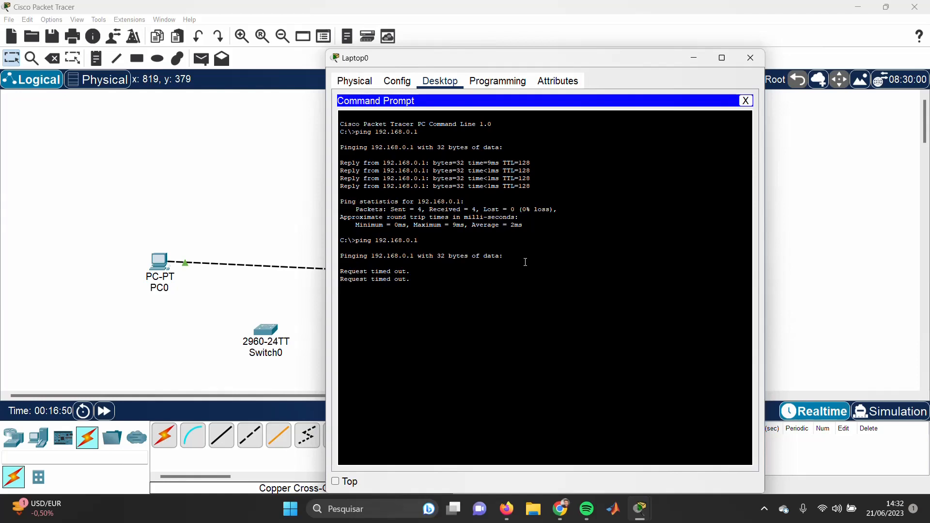
pyautogui.hotkey('ctrl', 'c')
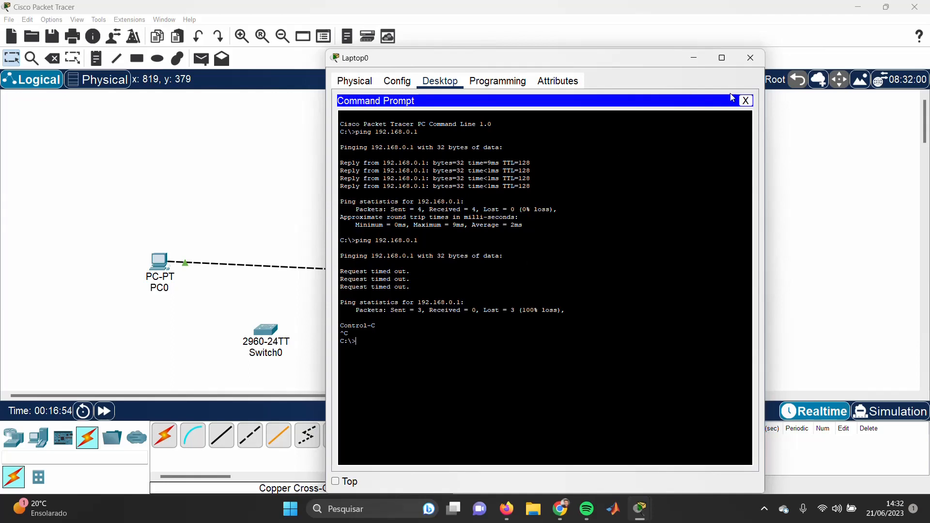
pyautogui.click(746, 100)
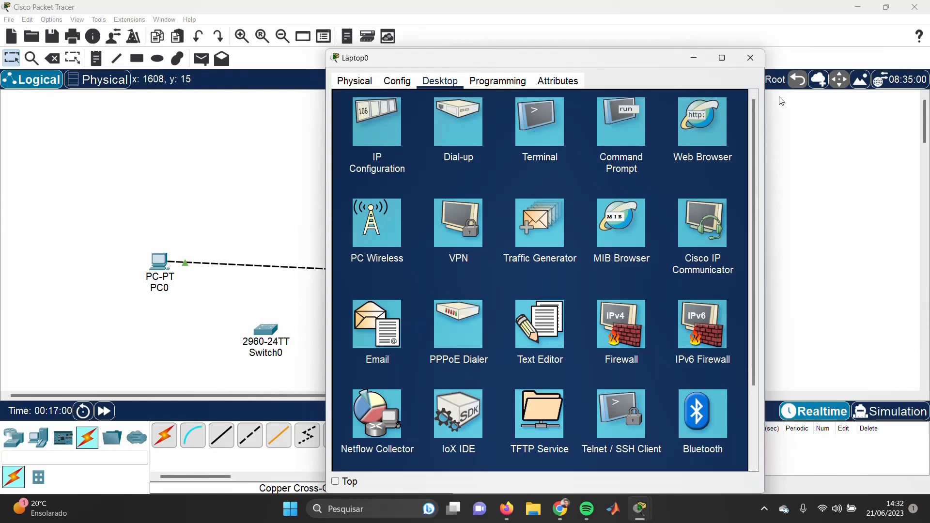
# Move Laptop0's window clear of the topology and set its subnet mask to 255.255.254.0
pyautogui.click(355, 81)
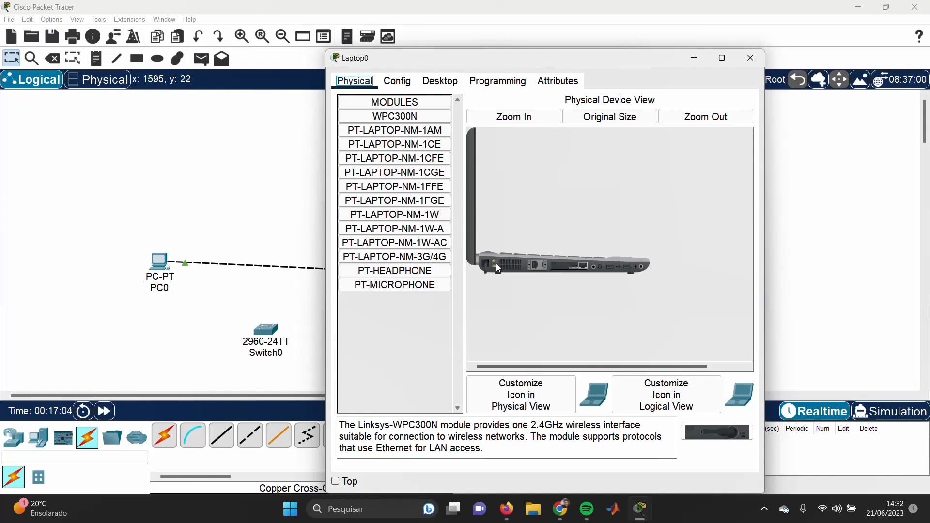
pyautogui.moveTo(515, 65); pyautogui.dragTo(632, 62)
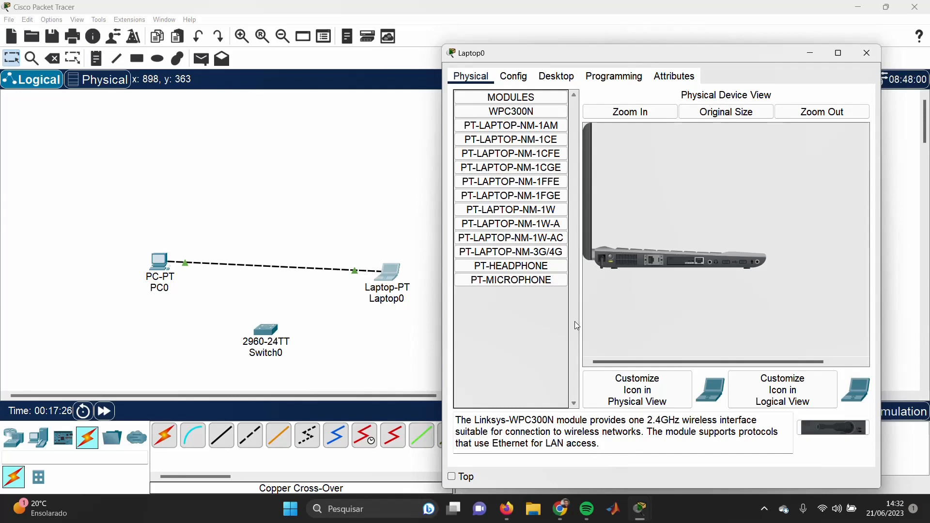
pyautogui.click(554, 80)
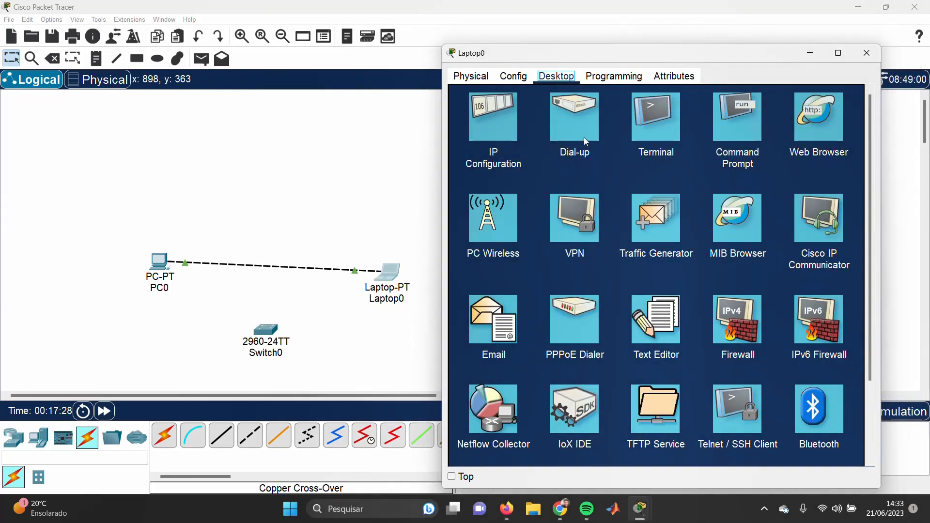
pyautogui.click(499, 130)
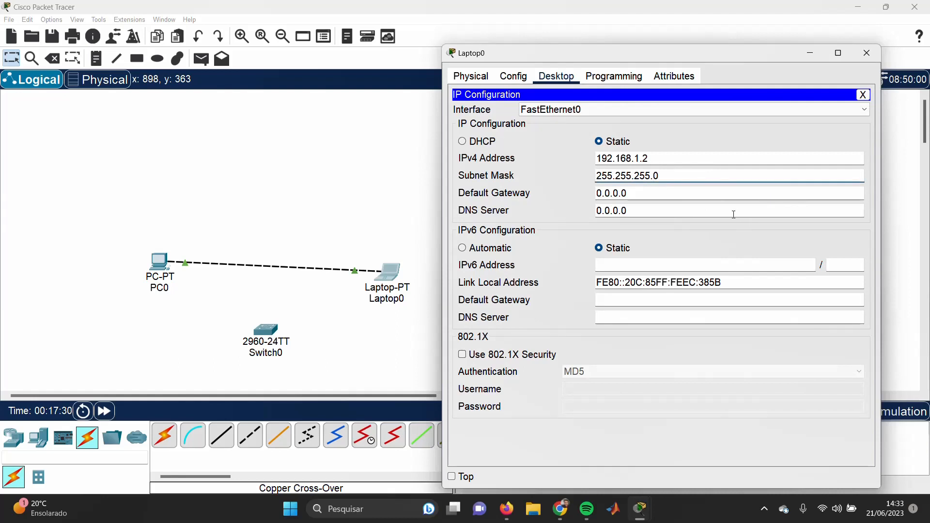
pyautogui.press('Left')
pyautogui.write('4')
# Open Word and create a blank document
pyautogui.click(336, 509)
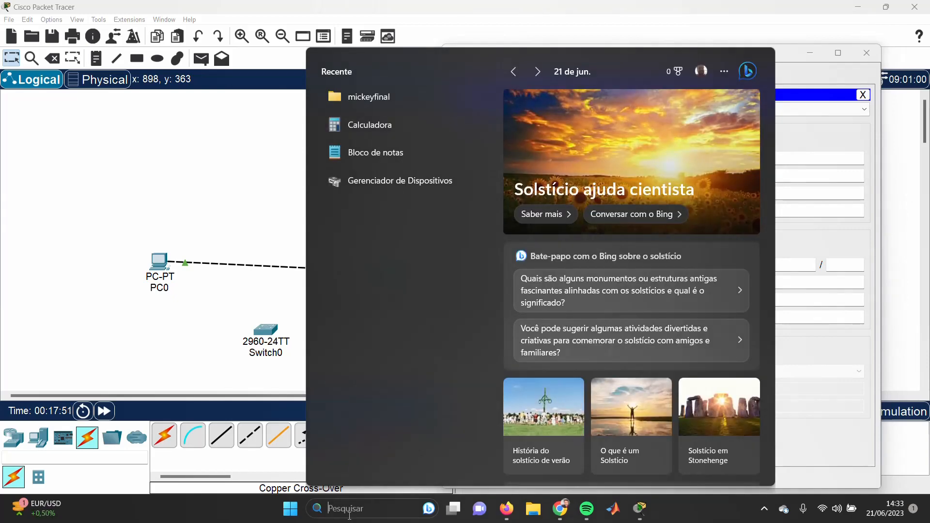
pyautogui.click(291, 509)
pyautogui.click(435, 156)
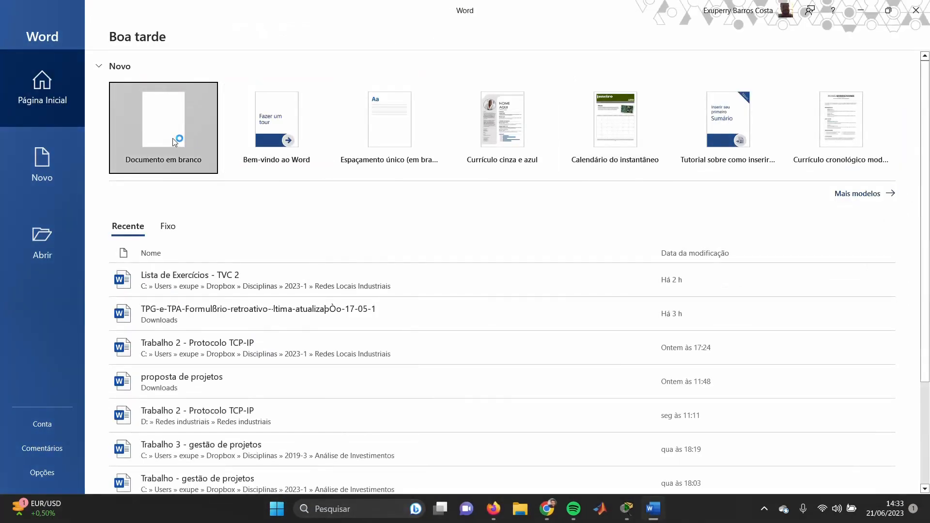
pyautogui.click(174, 141)
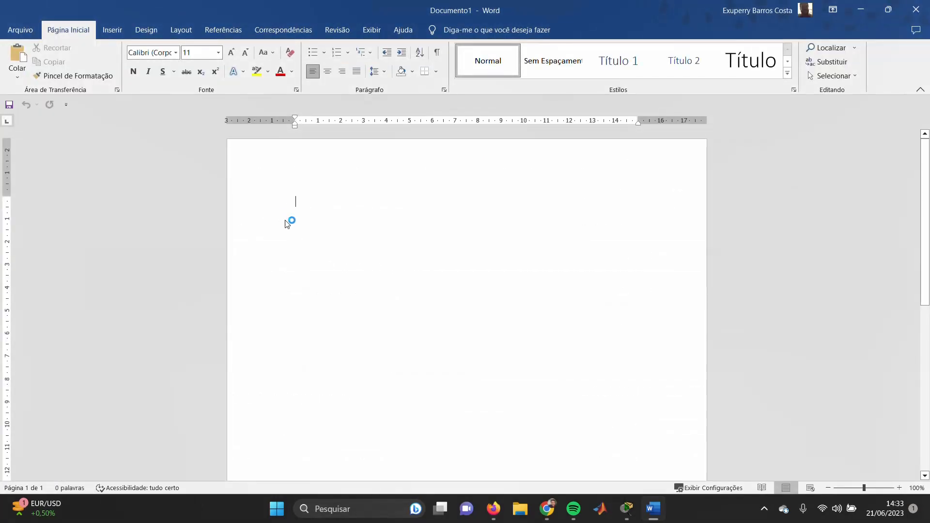
# Increase the font size of the empty document's text to 26
pyautogui.click(226, 54)
pyautogui.click(226, 54)
pyautogui.click(226, 54)
pyautogui.click(226, 54)
pyautogui.click(226, 54)
pyautogui.click(225, 53)
pyautogui.click(226, 54)
pyautogui.click(227, 54)
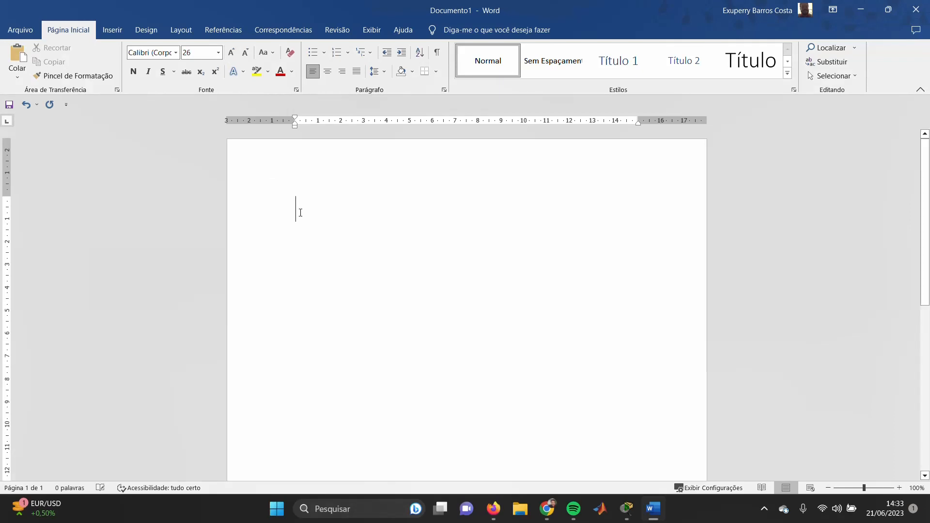
# Write 255.255.255.0 with 11111111.11111111.11111111.0000000 below it, and extend the first-line indent into the margin so the binary fits one line
pyautogui.write('255.')
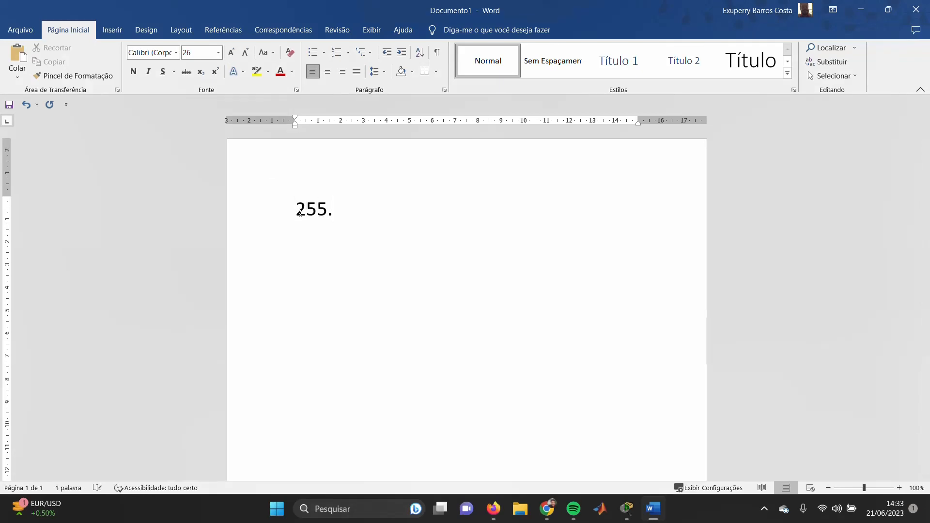
pyautogui.write('255.255.0')
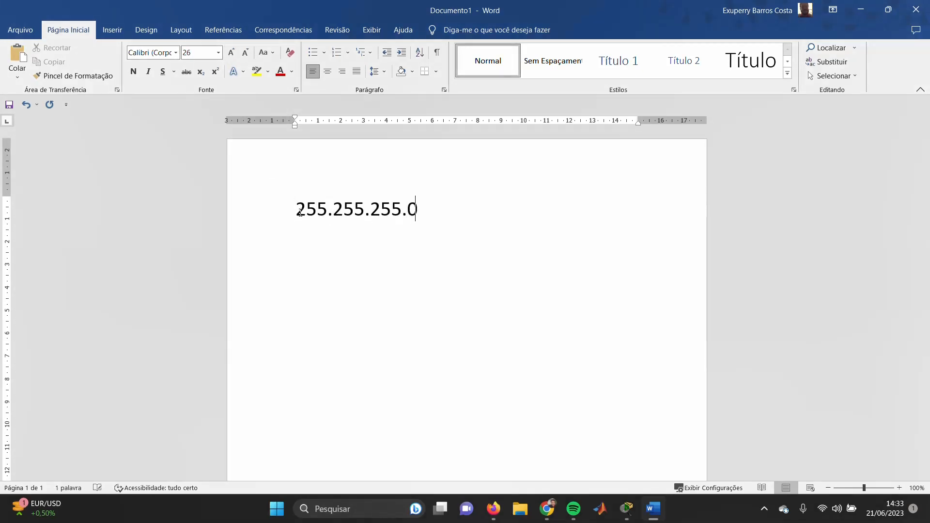
pyautogui.press('Return')
pyautogui.write('11111111.11')
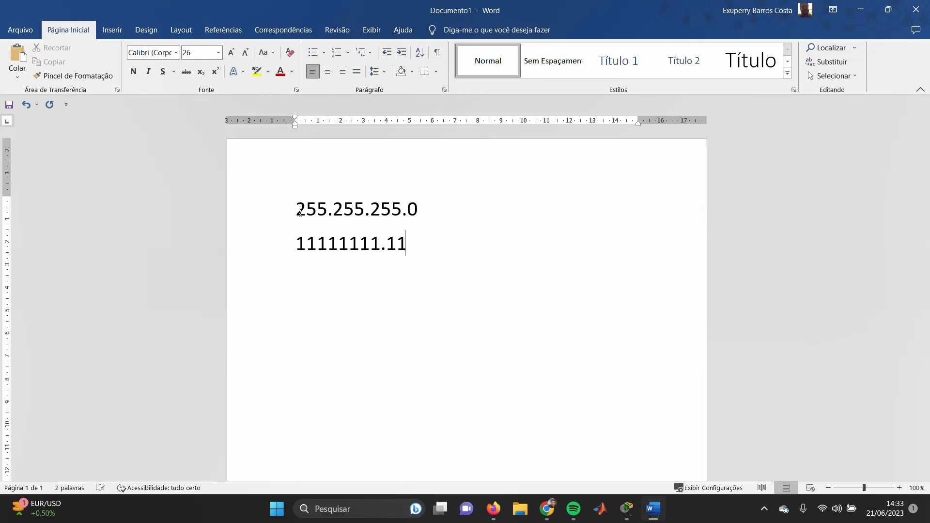
pyautogui.write('111111.1111111')
pyautogui.write('1.00000')
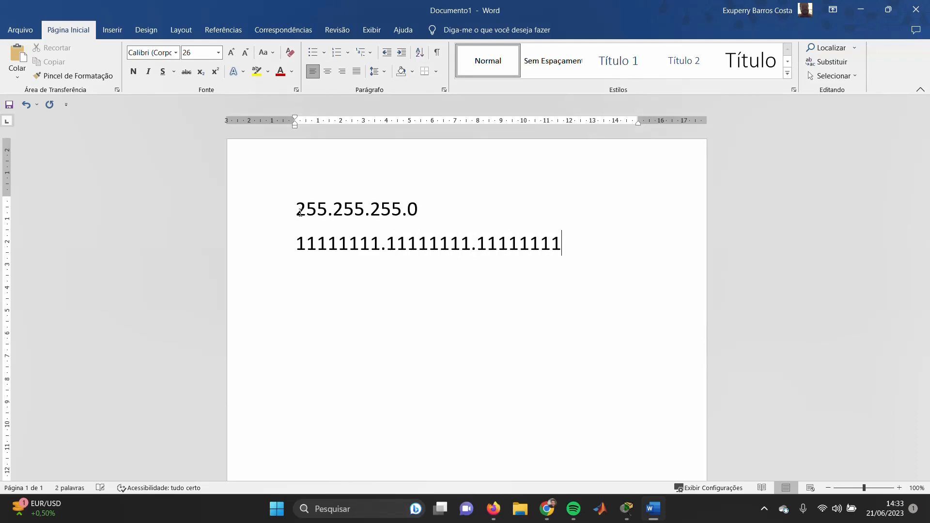
pyautogui.write('00')
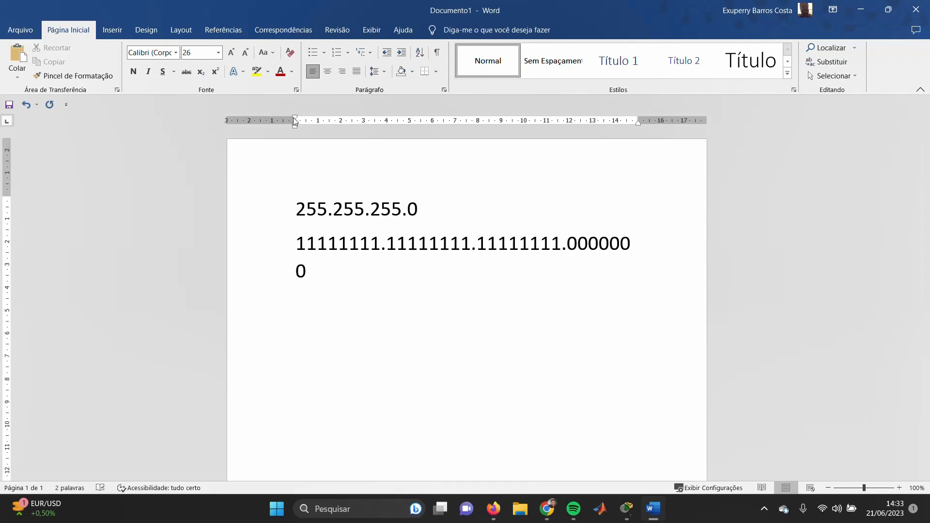
pyautogui.moveTo(294, 118); pyautogui.dragTo(266, 118)
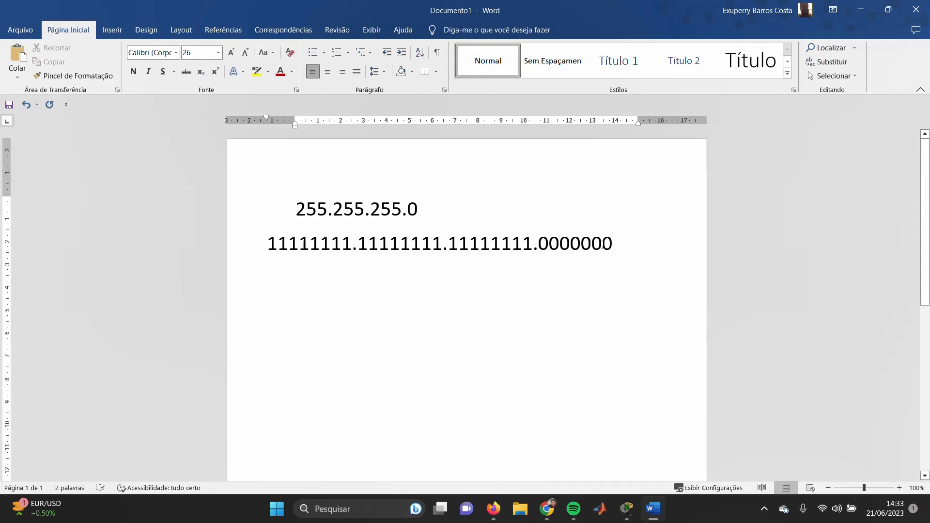
# Highlight the first three octets of the binary mask as the network part, and the last octet as the host part
pyautogui.click(423, 204)
pyautogui.moveTo(536, 242); pyautogui.dragTo(315, 248)
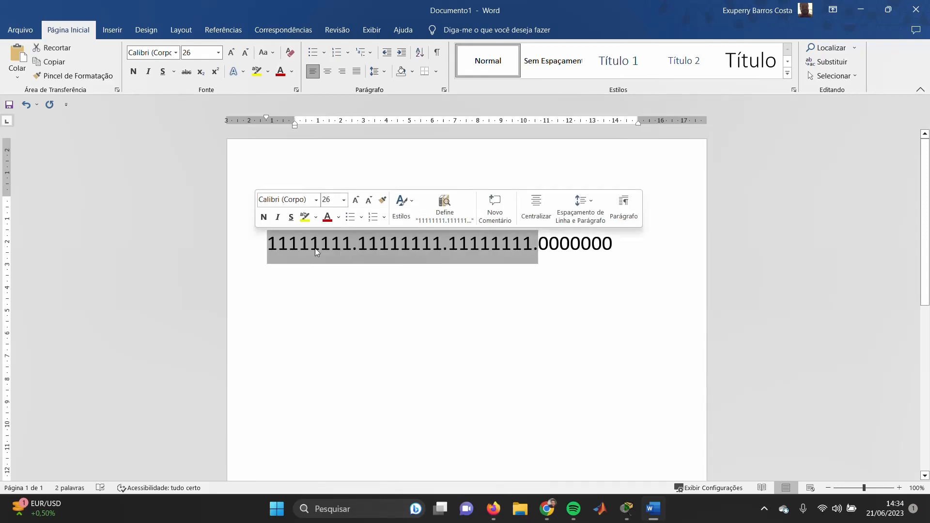
pyautogui.click(353, 252)
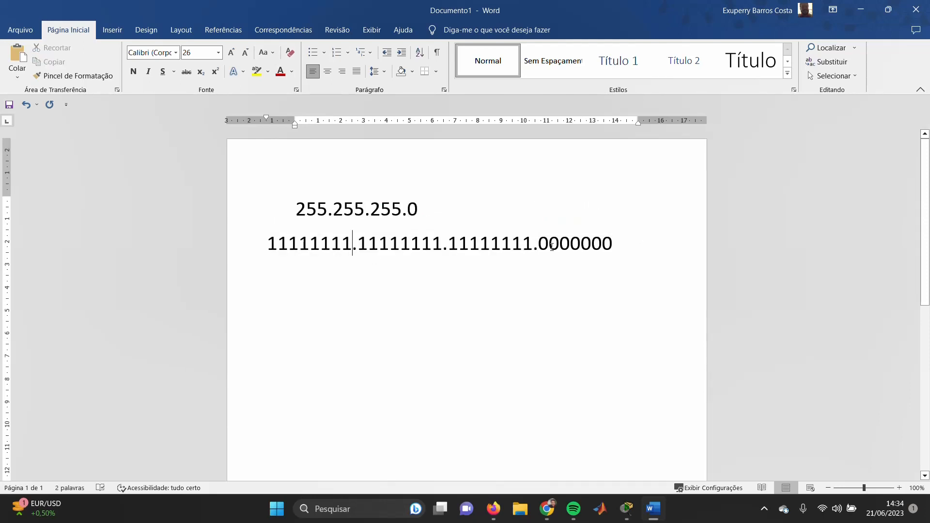
pyautogui.moveTo(539, 242); pyautogui.dragTo(561, 308)
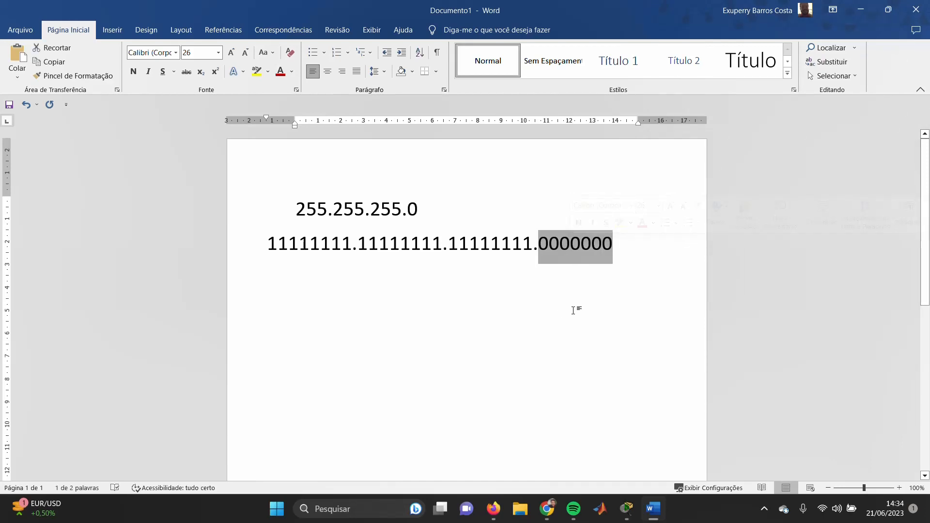
# Change the written mask to 255.255.254.0 and the last bit of the third binary octet to 0
pyautogui.click(404, 212)
pyautogui.press('BackSpace')
pyautogui.write('4')
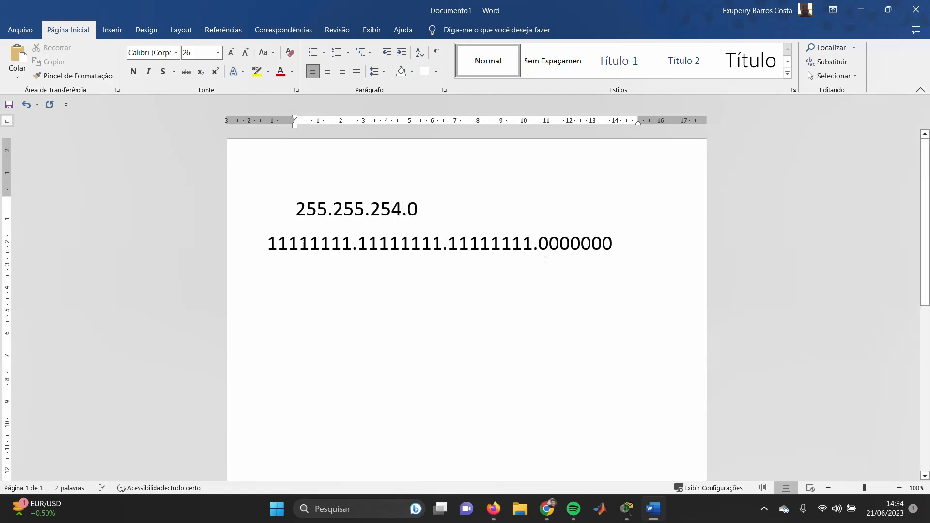
pyautogui.click(534, 243)
pyautogui.press('BackSpace')
pyautogui.write('0')
# Highlight the run of ones in the edited binary mask, and the zeros that follow it
pyautogui.moveTo(525, 241); pyautogui.dragTo(268, 242)
pyautogui.click(571, 242)
pyautogui.moveTo(525, 246); pyautogui.dragTo(615, 245)
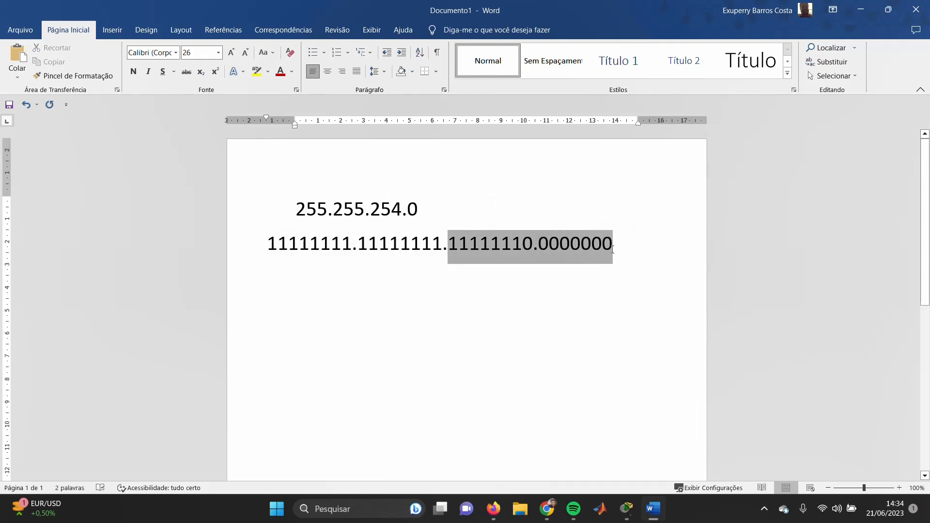
pyautogui.click(595, 320)
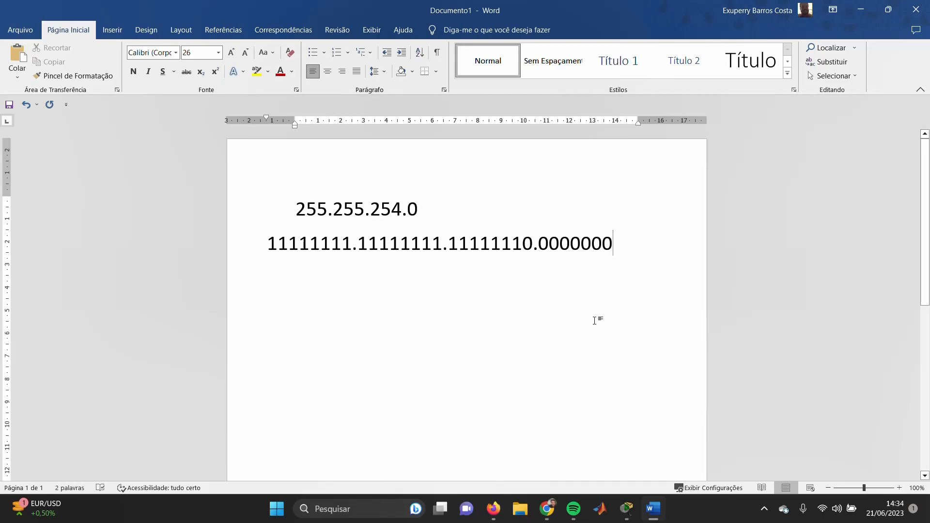
# Switch back to Cisco Packet Tracer, close Laptop0's window and bring up the network topology
pyautogui.hotkey('alt', 'Tab')
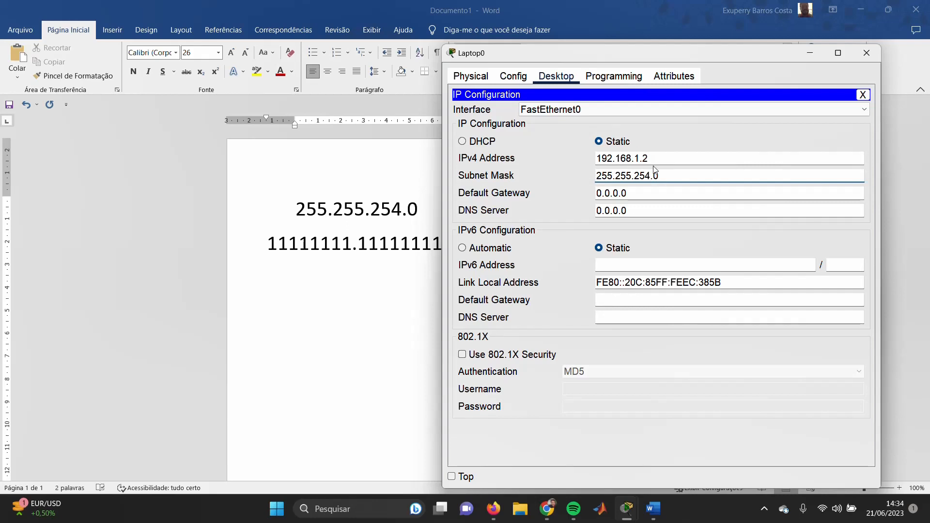
pyautogui.click(867, 53)
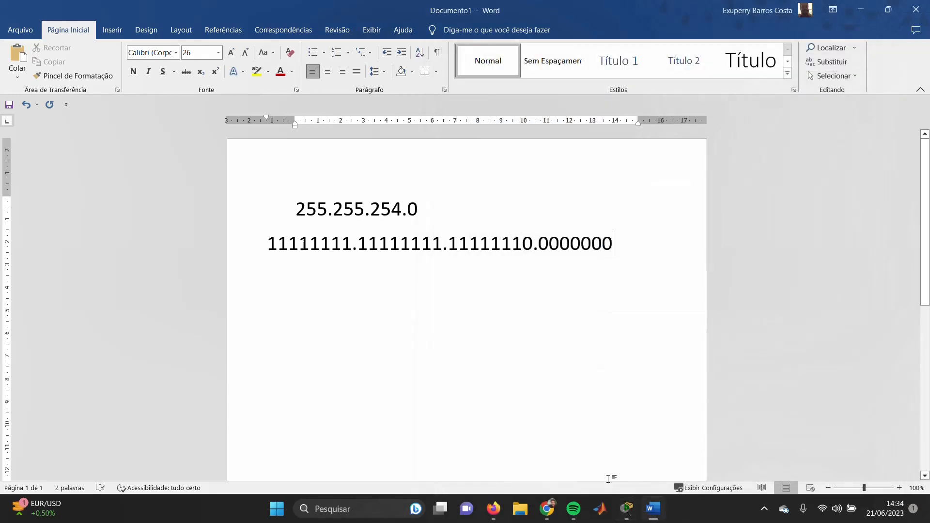
pyautogui.click(627, 509)
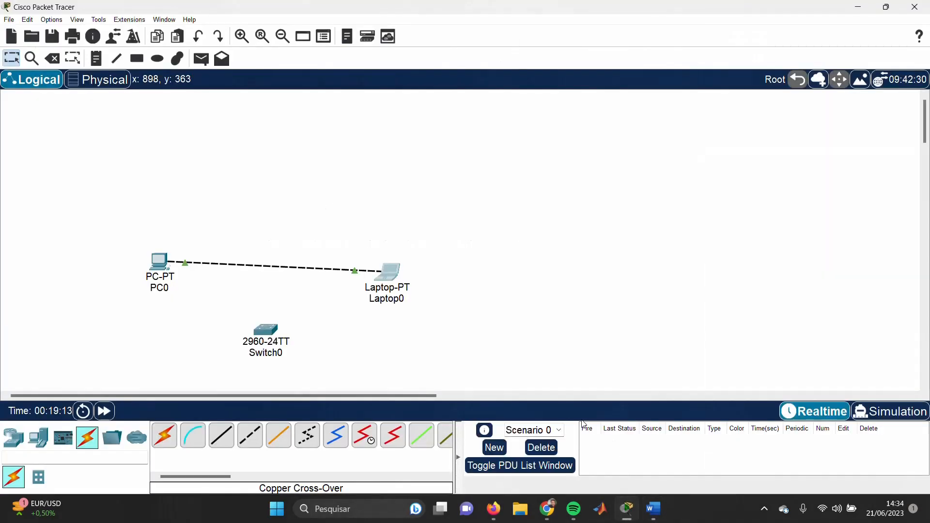
# Set PC0's subnet mask to 255.255.254.0 and close its IP configuration
pyautogui.click(153, 271)
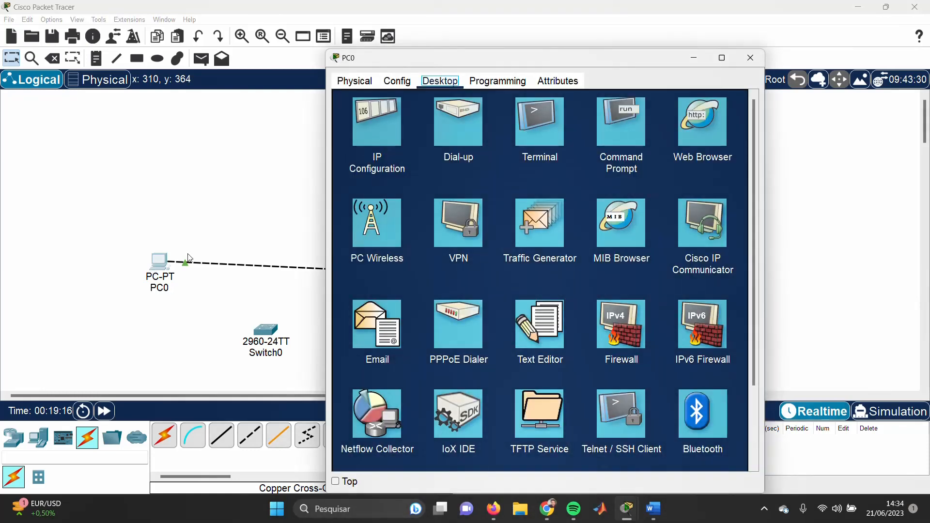
pyautogui.click(388, 138)
pyautogui.click(534, 183)
pyautogui.press('BackSpace')
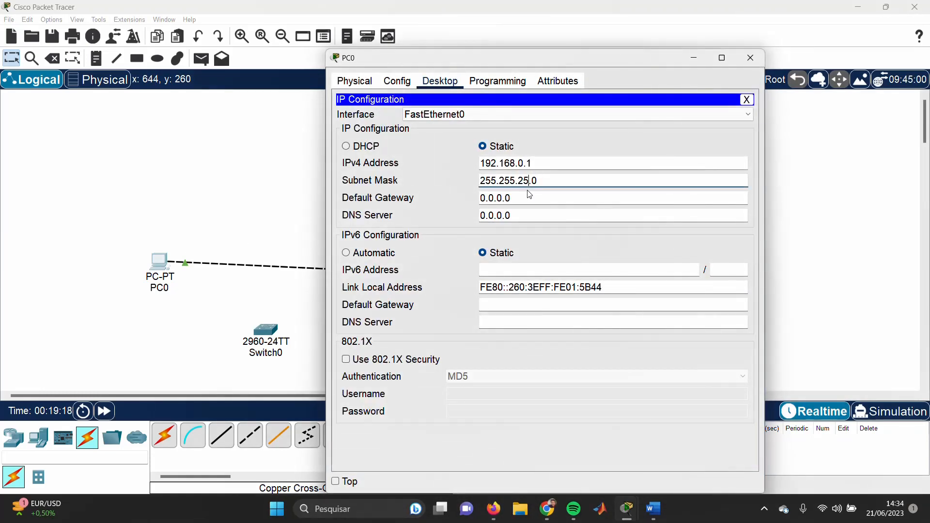
pyautogui.write('4')
pyautogui.click(520, 165)
pyautogui.click(530, 163)
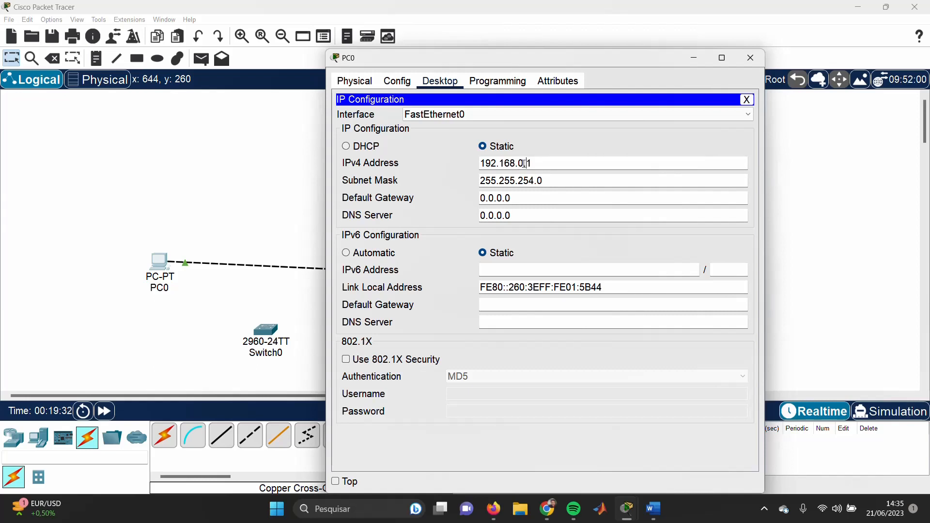
pyautogui.click(498, 81)
pyautogui.click(398, 81)
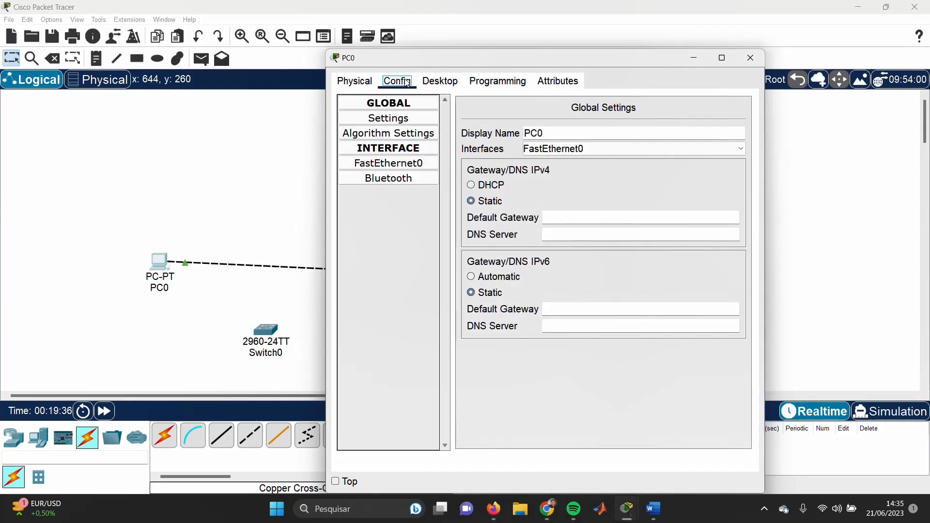
pyautogui.click(440, 81)
pyautogui.click(744, 99)
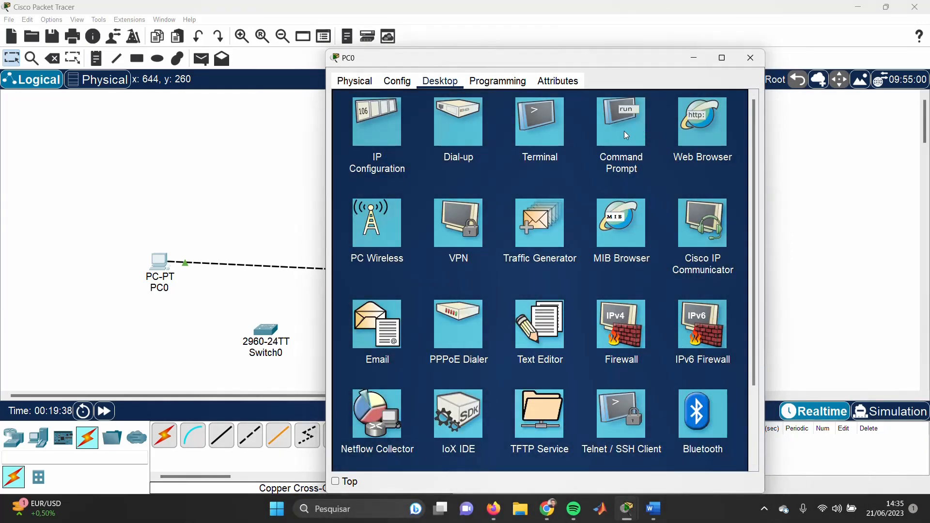
# Ping 192.168.1.2 from PC0's command prompt
pyautogui.click(563, 131)
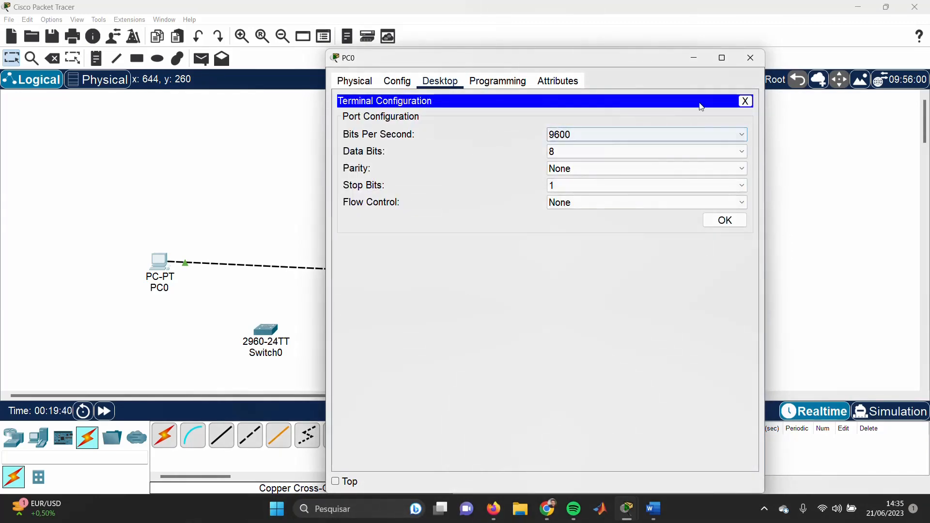
pyautogui.click(746, 101)
pyautogui.click(617, 134)
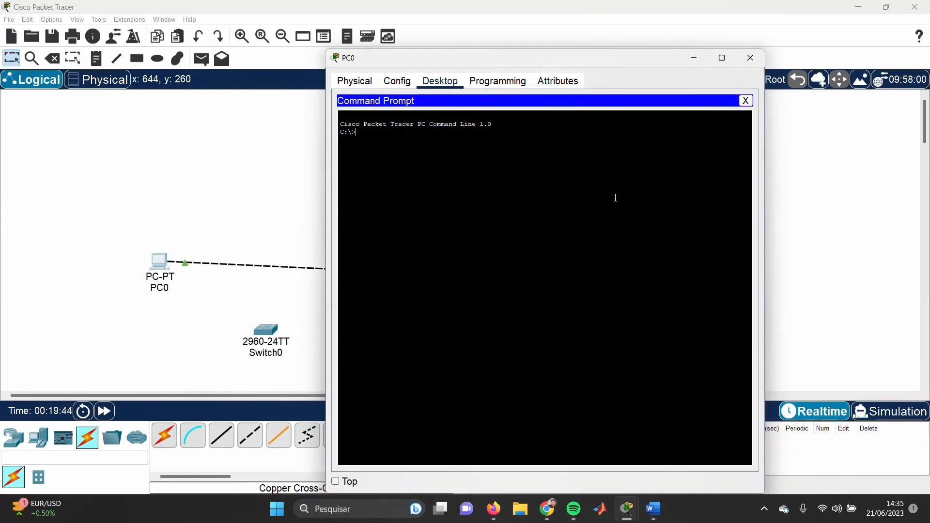
pyautogui.write('ping 192.168.1.2')
pyautogui.press('Return')
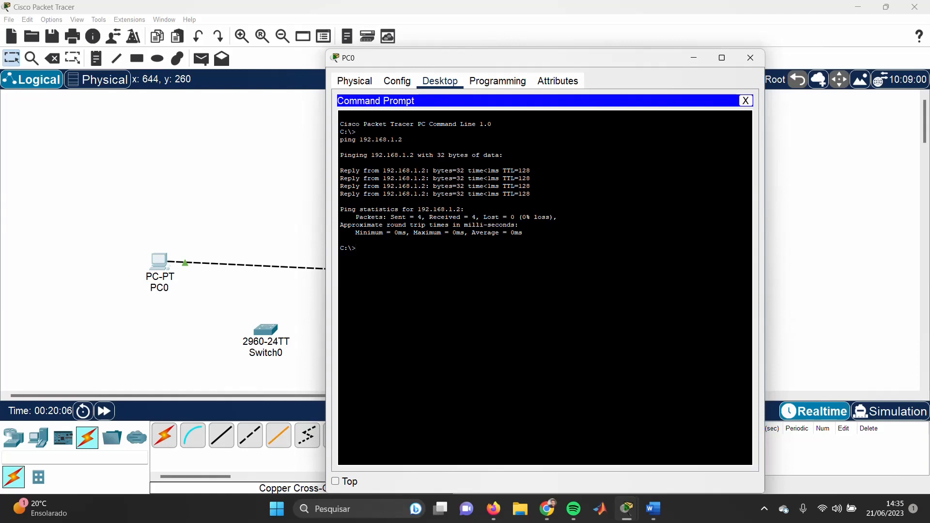
# Switch to the Word document and add the addresses 192.168.0.1 and 192.168.1.2 on separate lines below the binary mask
pyautogui.click(660, 512)
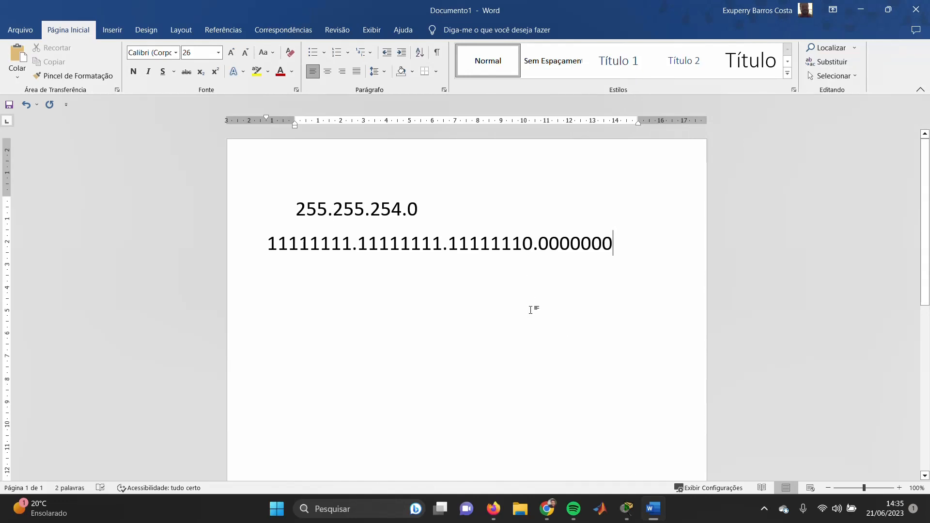
pyautogui.click(357, 291)
pyautogui.click(624, 245)
pyautogui.press('Return')
pyautogui.write('192.168')
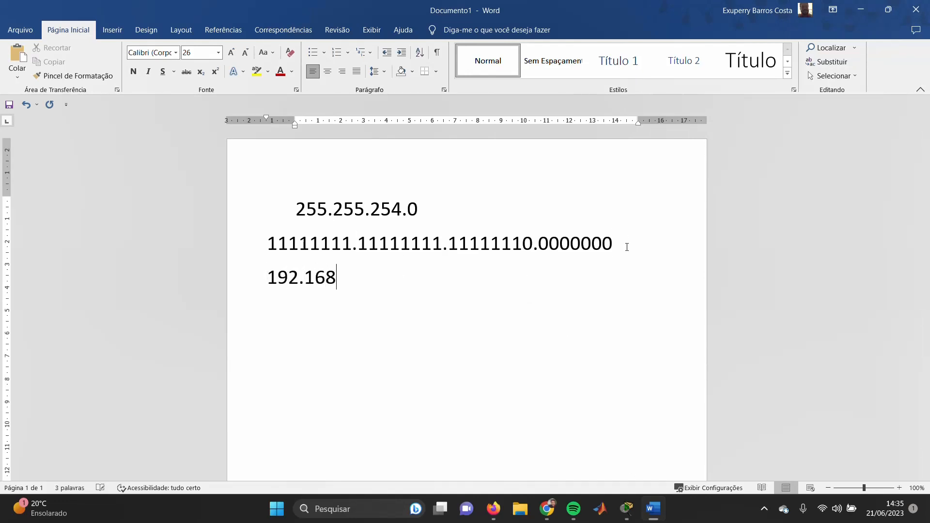
pyautogui.write('.0.1')
pyautogui.press('Return')
pyautogui.write('192.168')
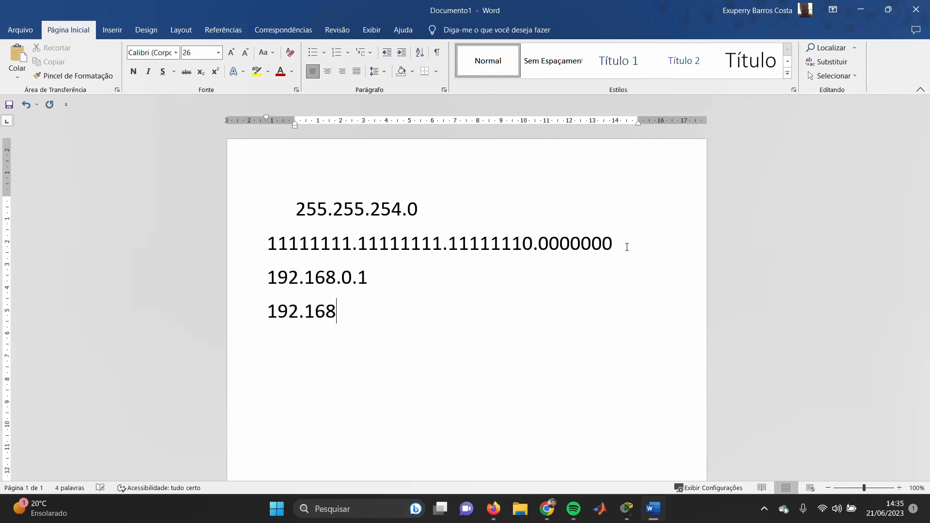
pyautogui.write('.1.2')
# Pad the third octet of the two written addresses to three digits, giving 192.168.000.1 and 192.168.001.2
pyautogui.press('Left')
pyautogui.press('Left')
pyautogui.press('Up')
pyautogui.press('Up')
pyautogui.press('Down')
pyautogui.press('Left')
pyautogui.write('00')
pyautogui.press('Right')
pyautogui.press('Down')
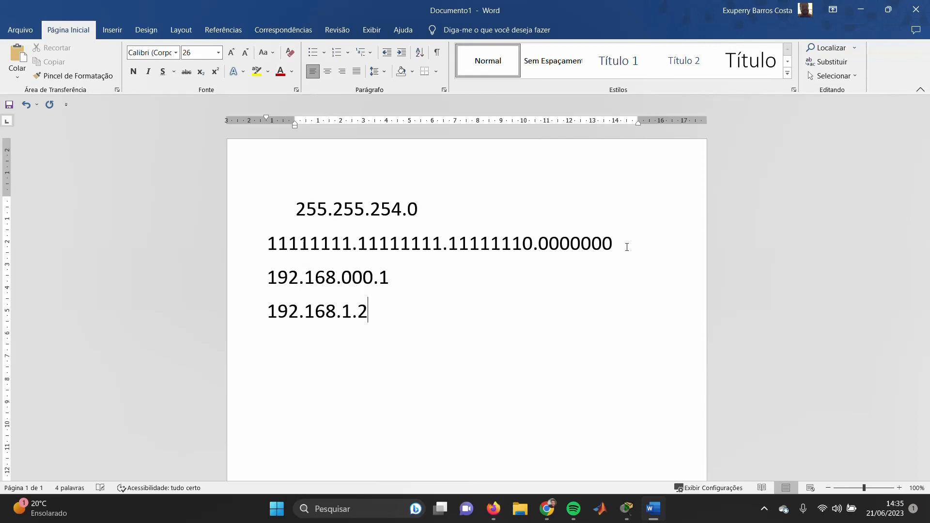
pyautogui.press('Left')
pyautogui.press('Left')
pyautogui.press('Left')
pyautogui.write('00')
pyautogui.press('End')
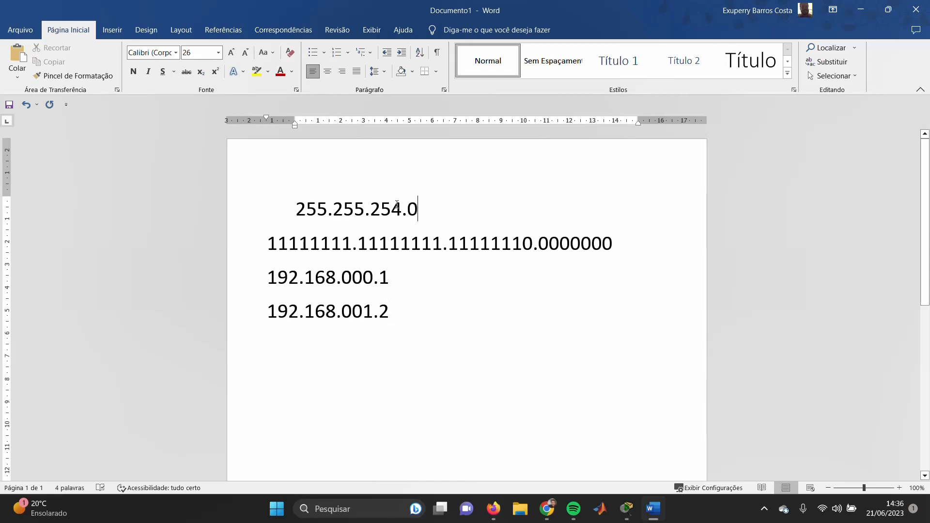
# Highlight the written mask 255.255.254.0, return to Cisco Packet Tracer and close PC0's command prompt and window
pyautogui.moveTo(417, 208); pyautogui.dragTo(295, 209)
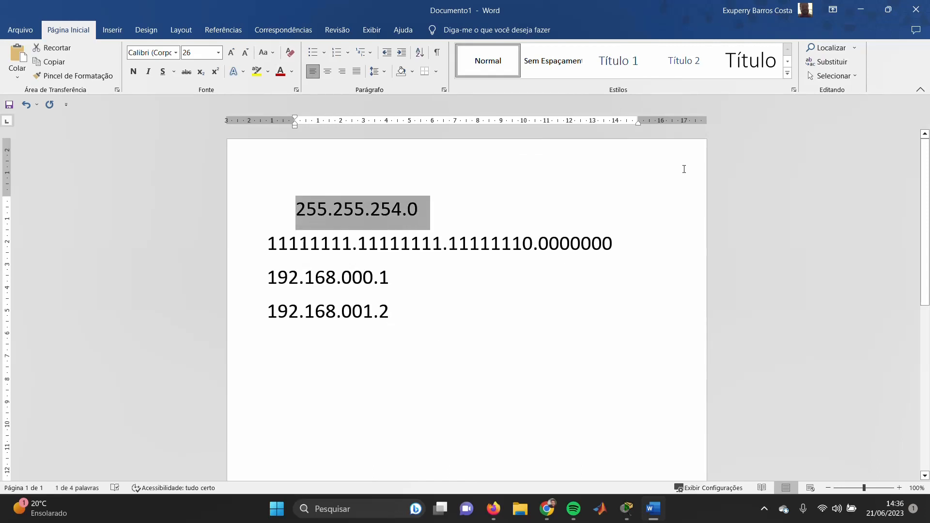
pyautogui.click(867, 10)
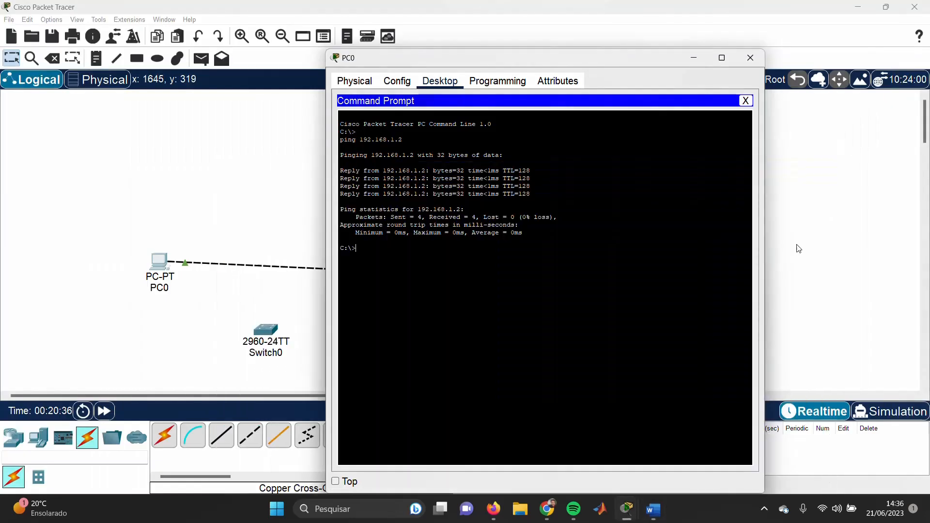
pyautogui.click(748, 102)
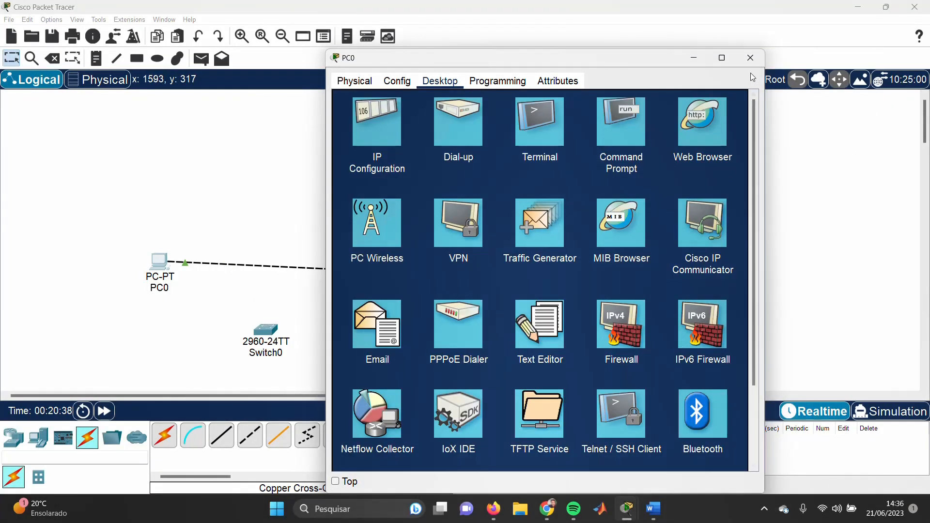
pyautogui.click(751, 59)
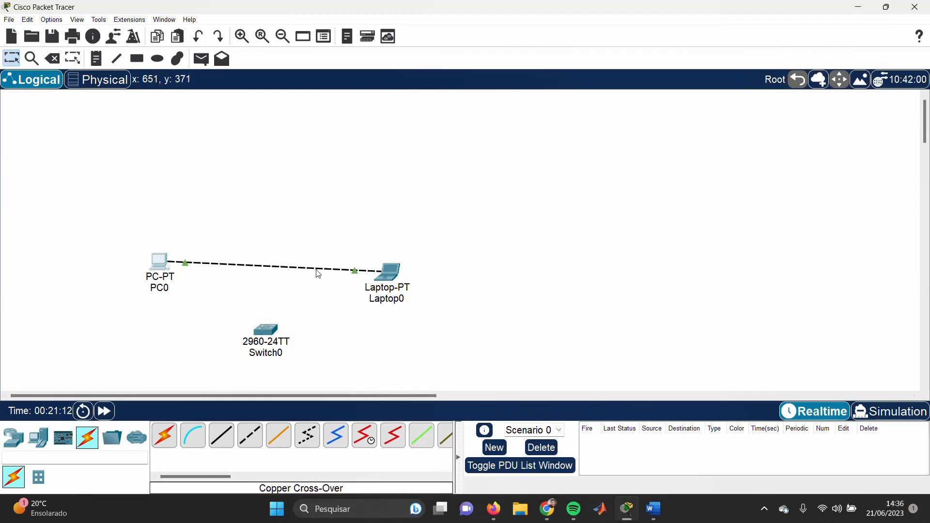
# Delete the crossover cable that links PC0 directly to Laptop0
pyautogui.press('Delete')
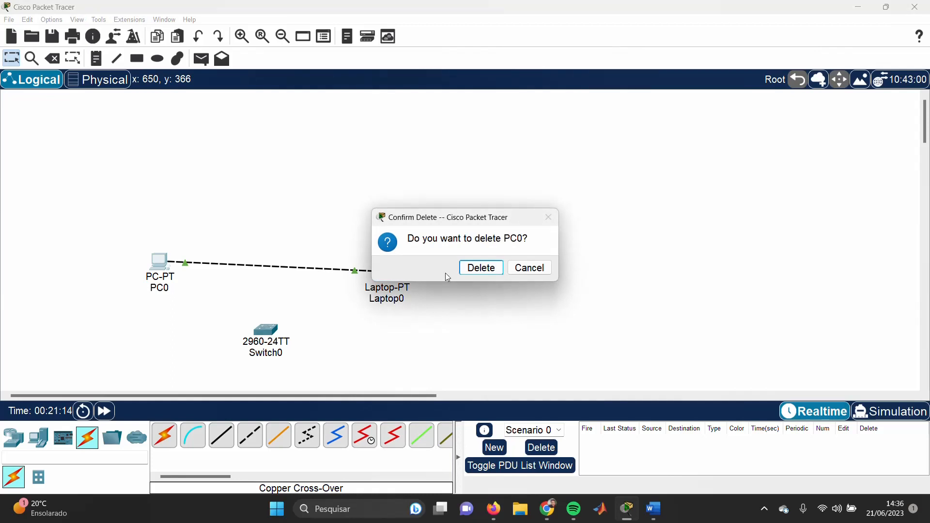
pyautogui.click(529, 268)
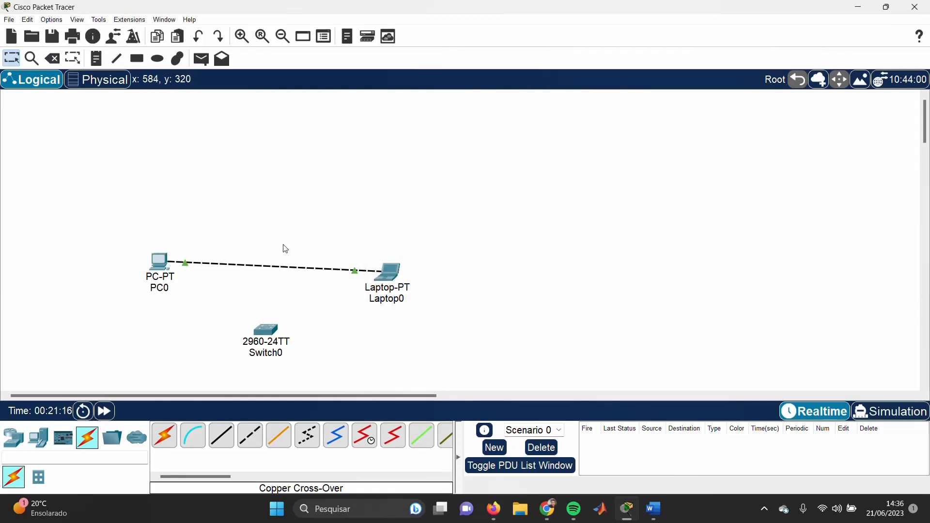
pyautogui.press('Delete')
pyautogui.click(203, 266)
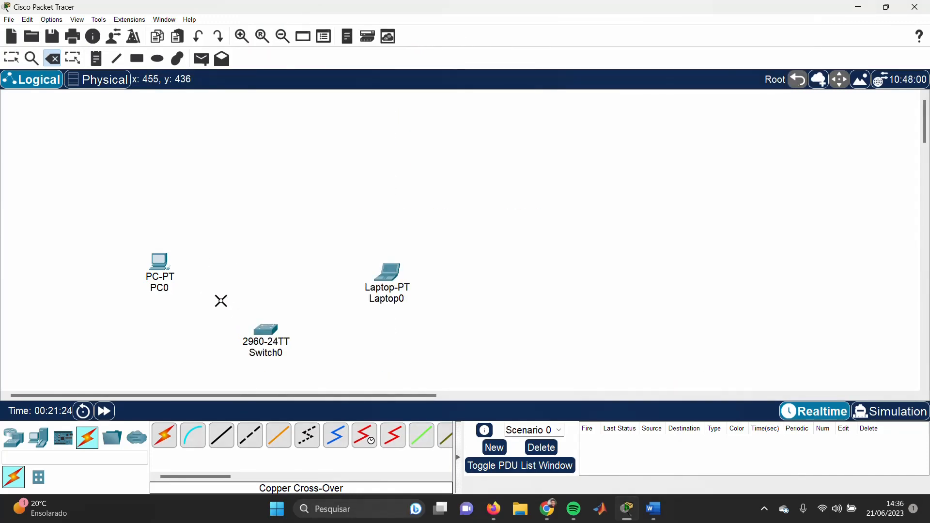
# Connect PC0's FastEthernet0 port to Switch0's FastEthernet0/1 port with a Copper Straight-Through cable
pyautogui.click(231, 439)
pyautogui.click(164, 264)
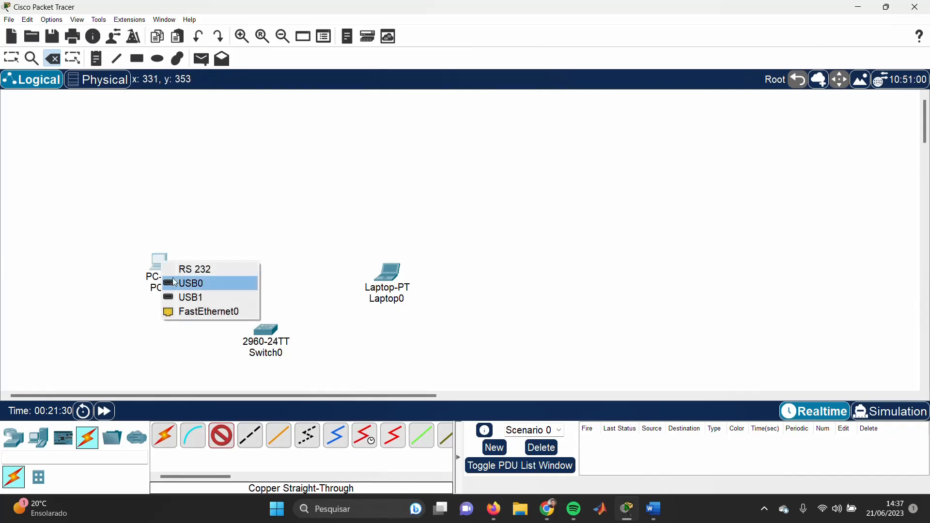
pyautogui.click(208, 314)
pyautogui.click(267, 332)
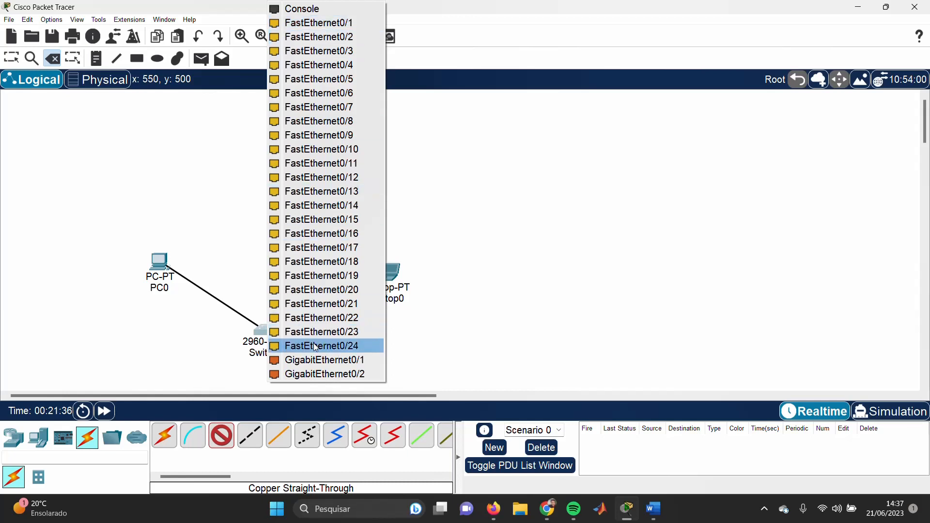
pyautogui.click(332, 23)
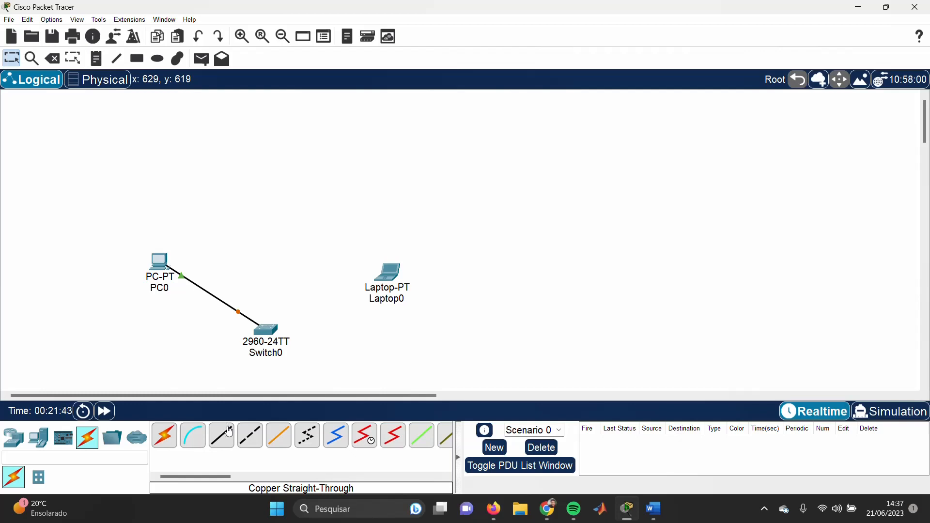
# Connect Switch0 to Laptop0 with an automatically chosen connection type
pyautogui.click(171, 442)
pyautogui.click(270, 331)
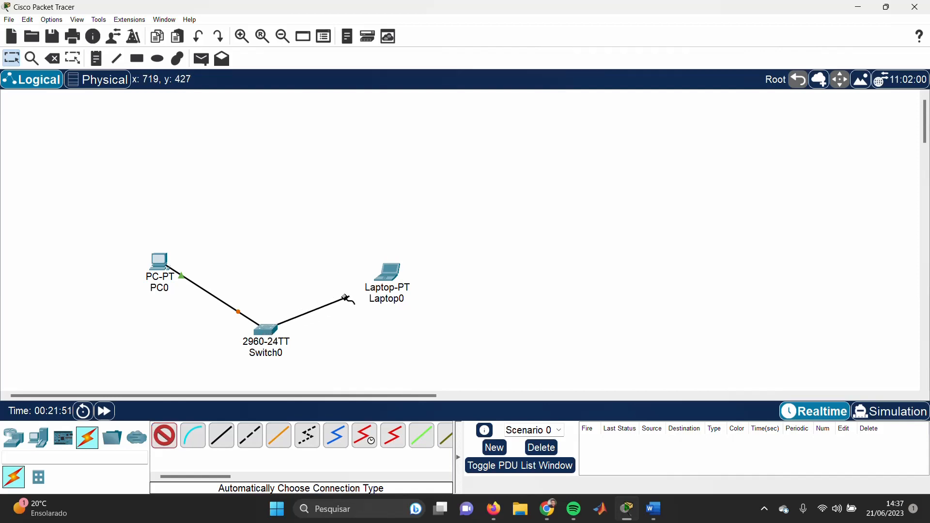
pyautogui.click(391, 275)
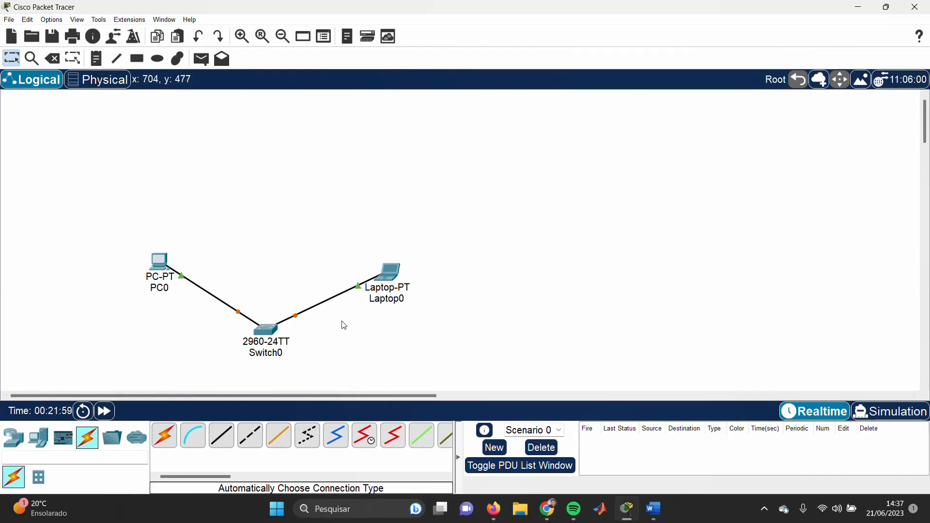
# Try to ping 192.168.1.2 from PC0's command prompt, move PC0's window clear of the topology and interrupt the ping
pyautogui.click(163, 267)
pyautogui.click(621, 124)
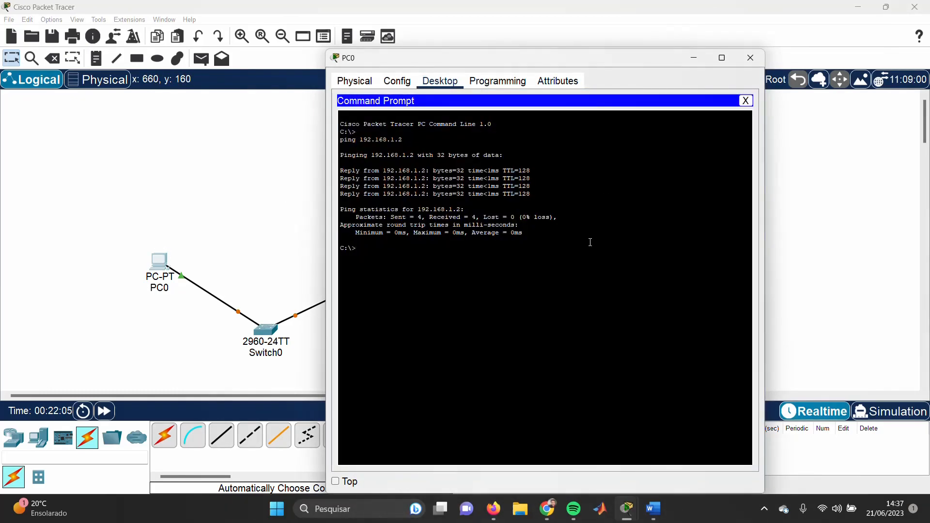
pyautogui.press('Up')
pyautogui.press('Return')
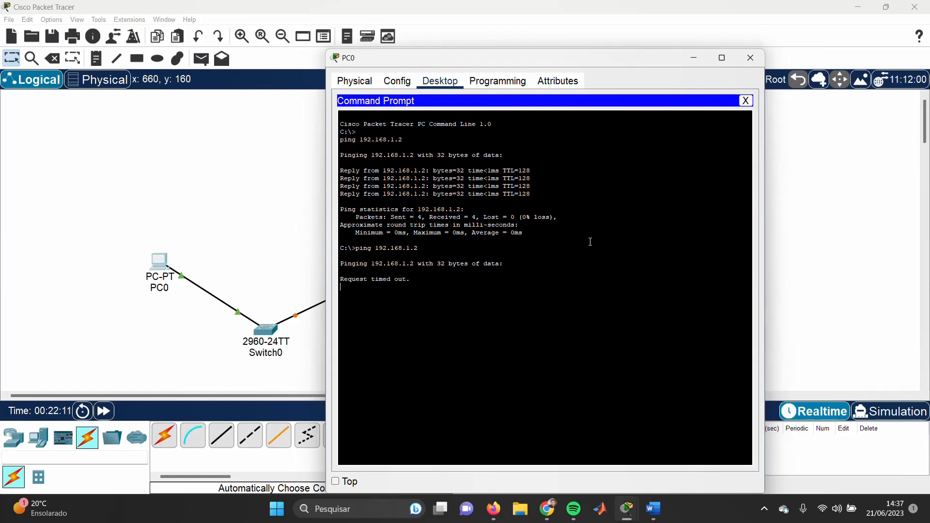
pyautogui.moveTo(633, 60); pyautogui.dragTo(759, 36)
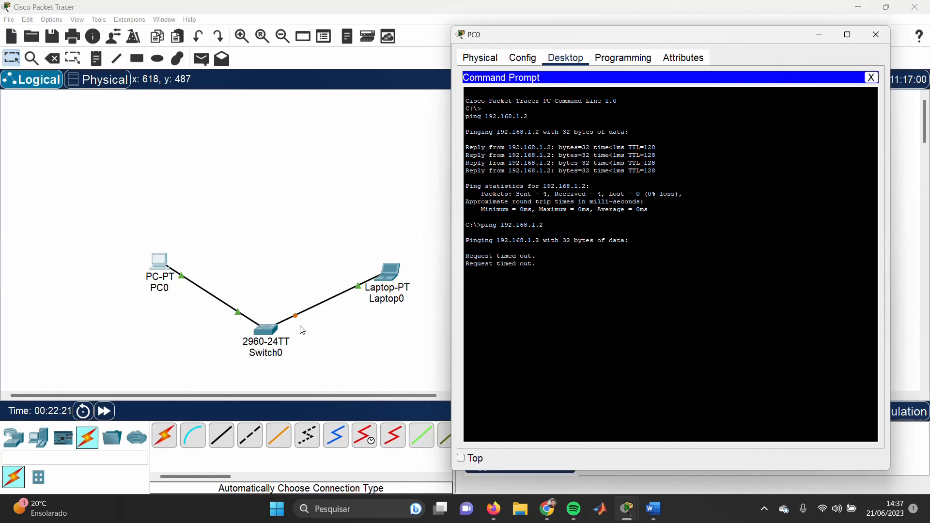
pyautogui.hotkey('ctrl', 'c')
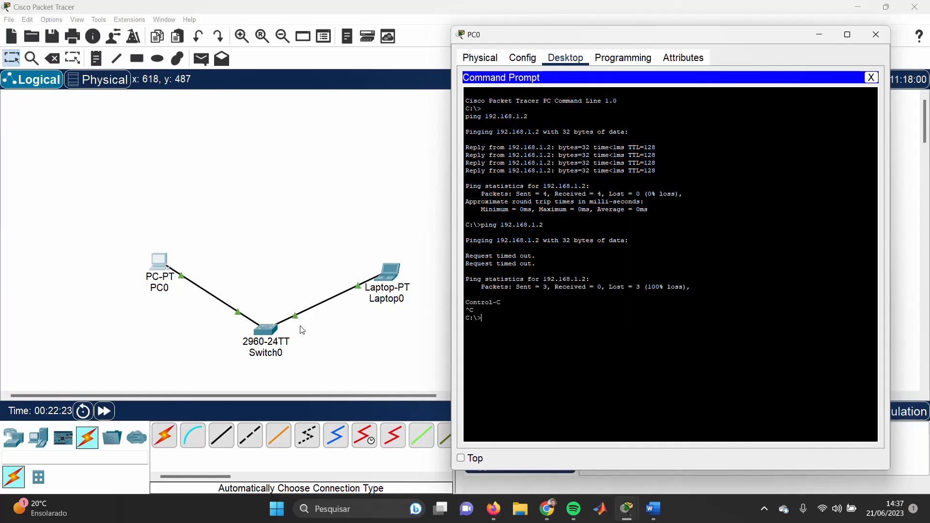
# Repeat the ping to 192.168.1.2 from PC0 and close PC0's window
pyautogui.press('Up')
pyautogui.press('Return')
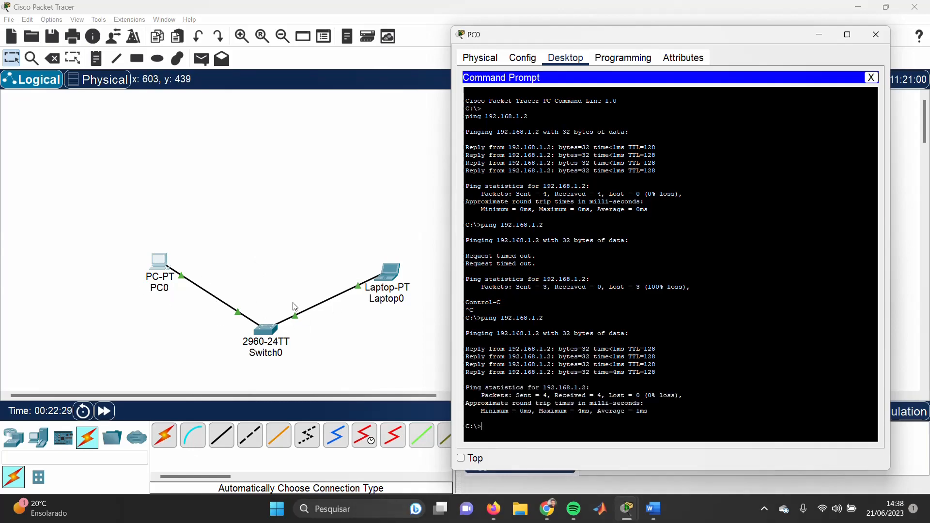
pyautogui.click(877, 35)
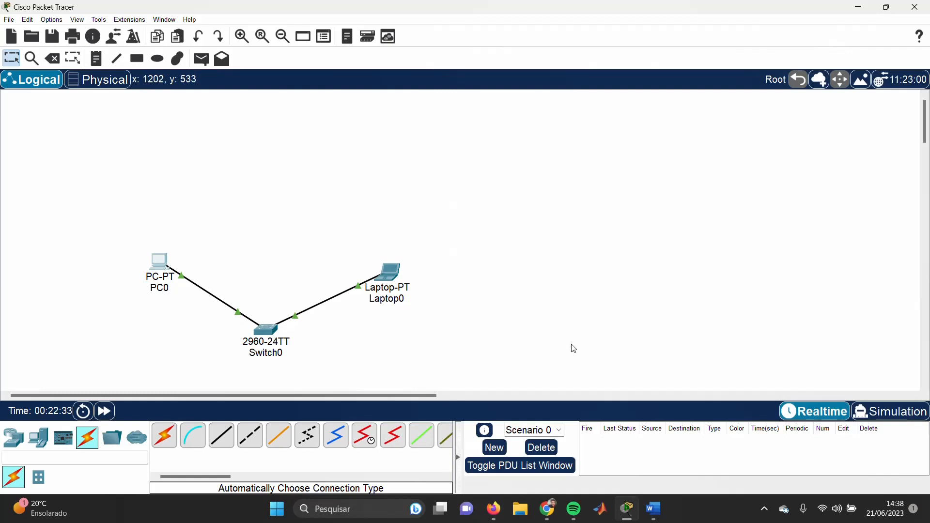
# Play the network traffic in Simulation mode to examine the packets at the switch, and return to Realtime mode
pyautogui.click(870, 412)
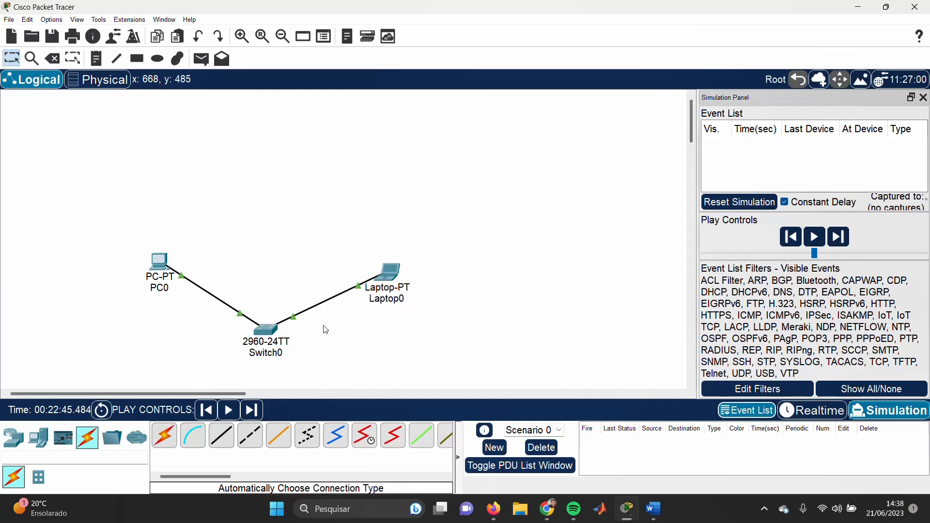
pyautogui.click(808, 239)
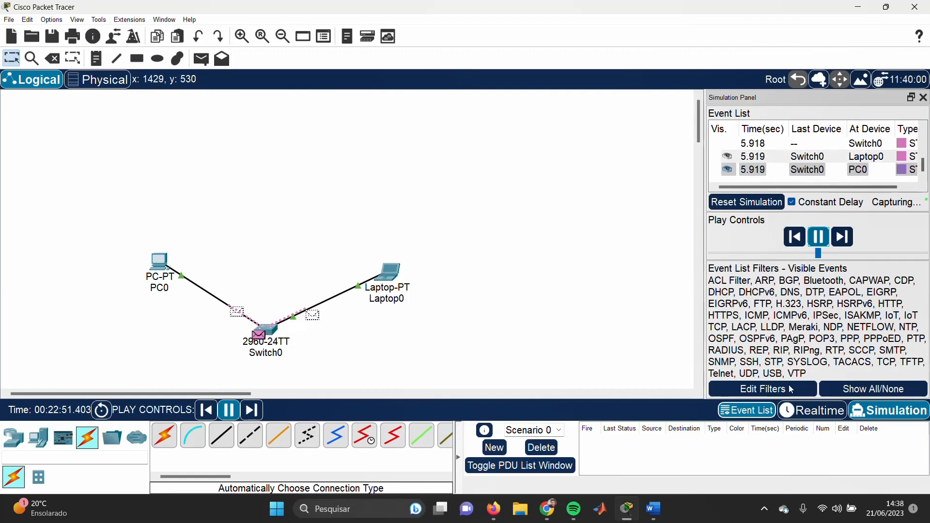
pyautogui.click(814, 412)
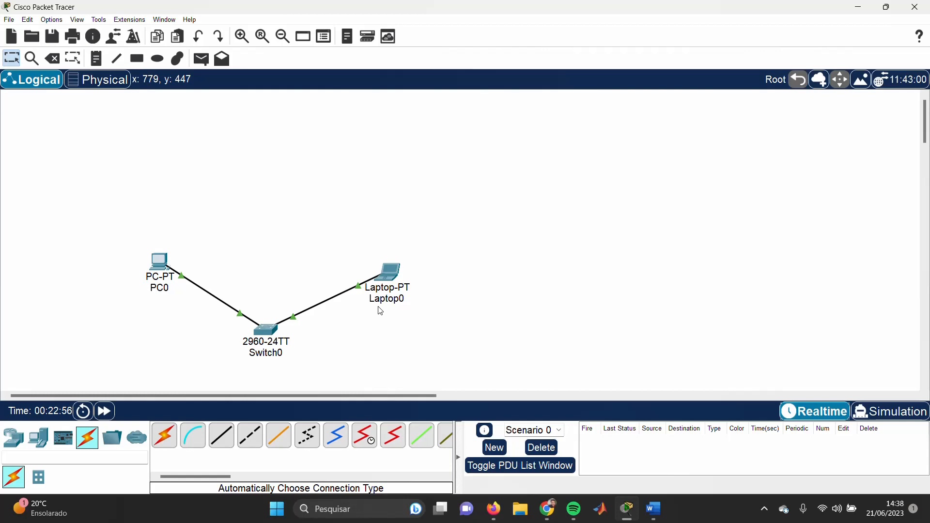
# Add a Server-PT end device above Switch0, between PC0 and Laptop0
pyautogui.click(39, 439)
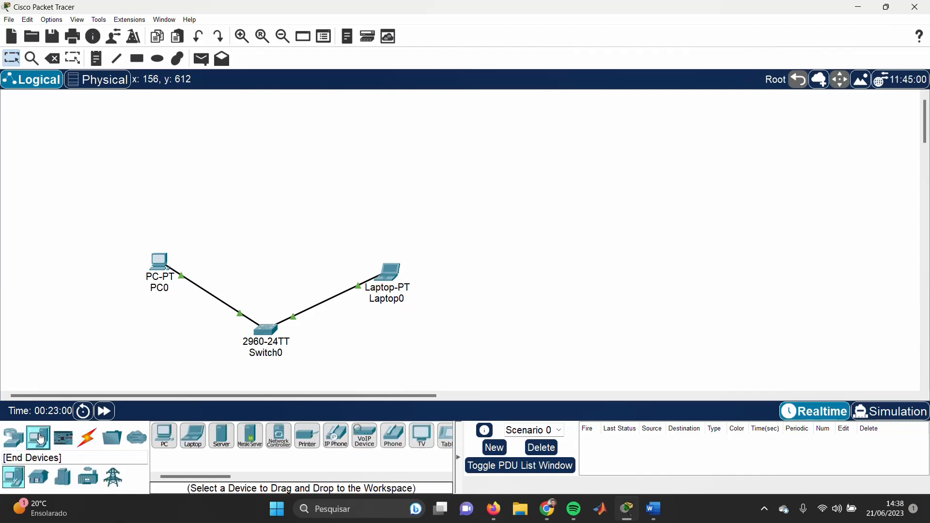
pyautogui.click(220, 442)
pyautogui.click(263, 243)
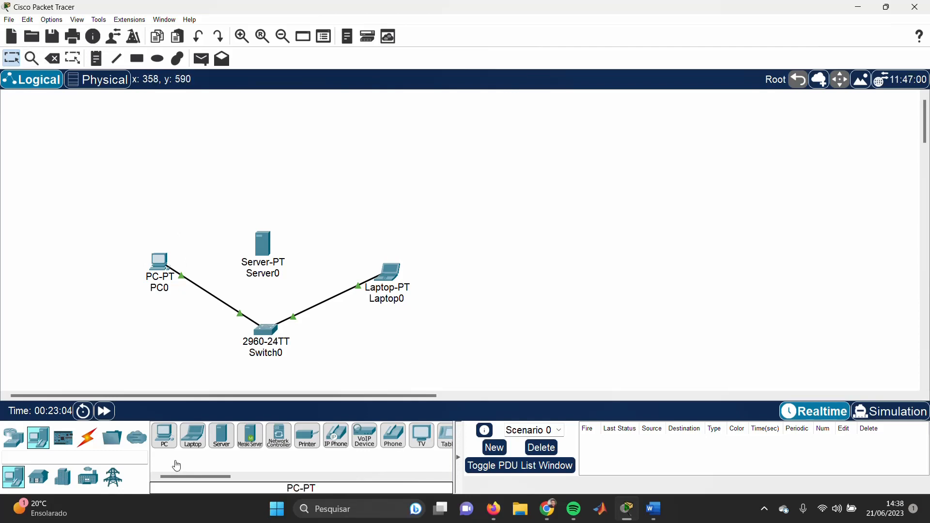
# Connect Server0 to Switch0 with an automatically chosen connection type
pyautogui.click(90, 438)
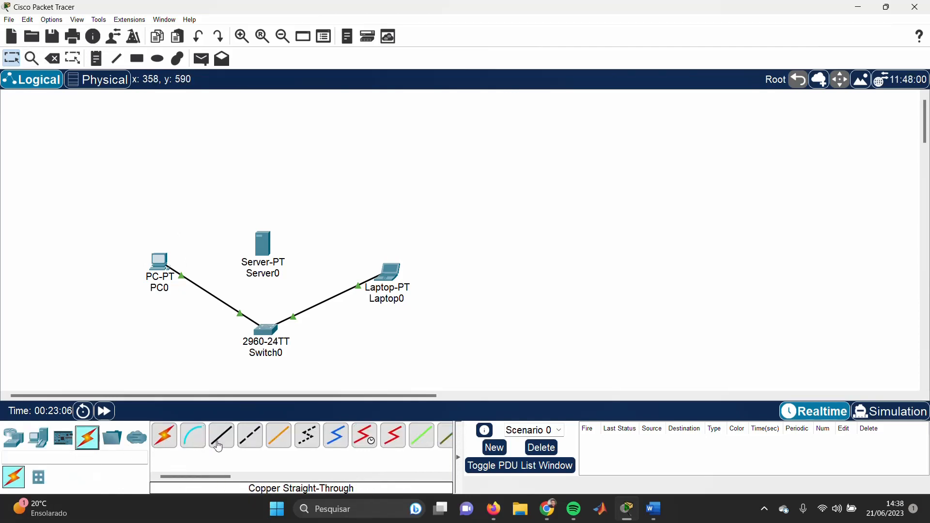
pyautogui.click(165, 436)
pyautogui.click(266, 243)
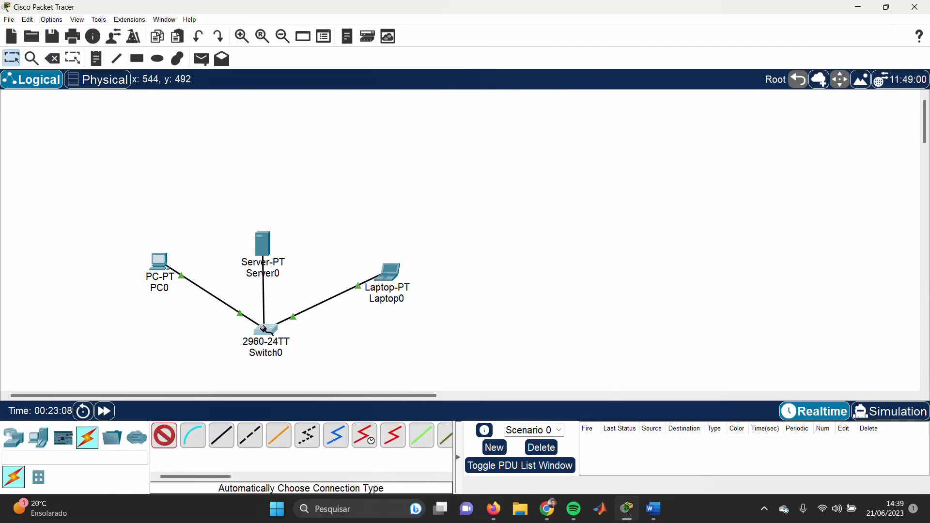
pyautogui.click(266, 330)
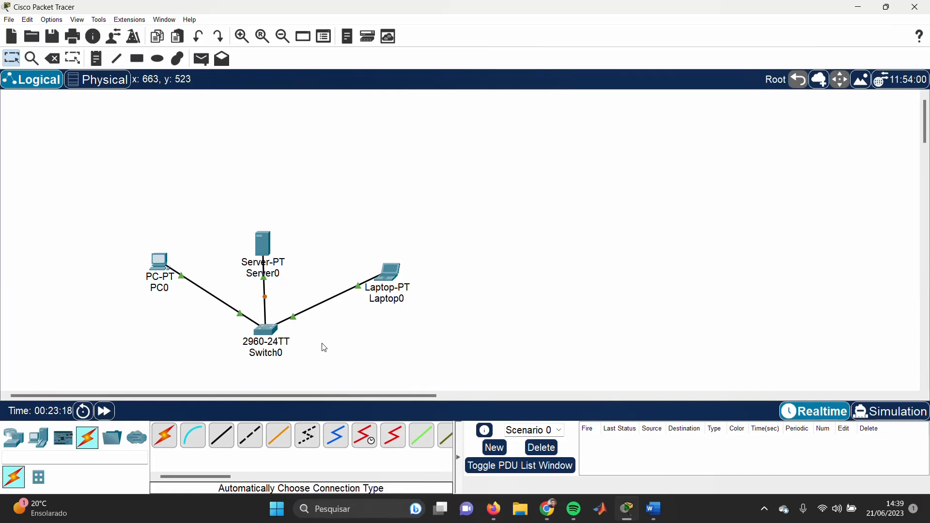
# Examine Server0's physical hardware view and the web page files listed under its HTTP service
pyautogui.click(258, 248)
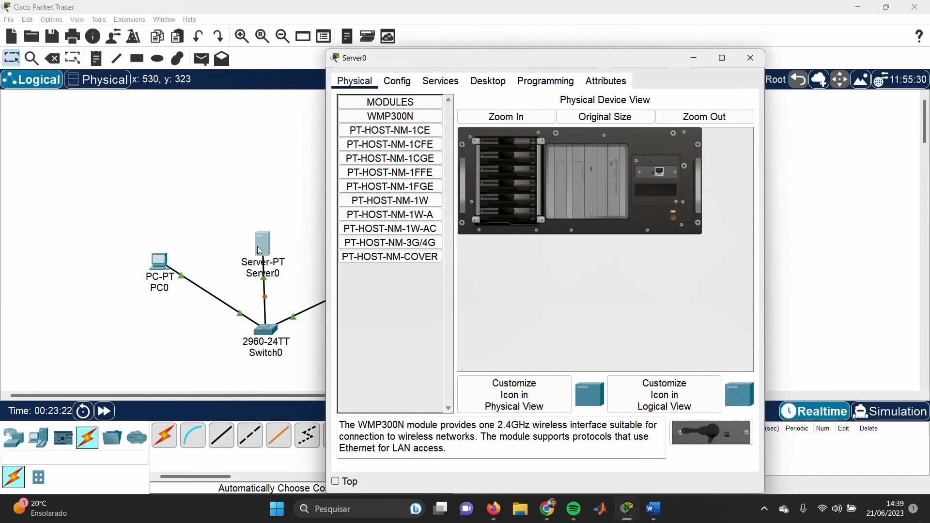
pyautogui.click(441, 81)
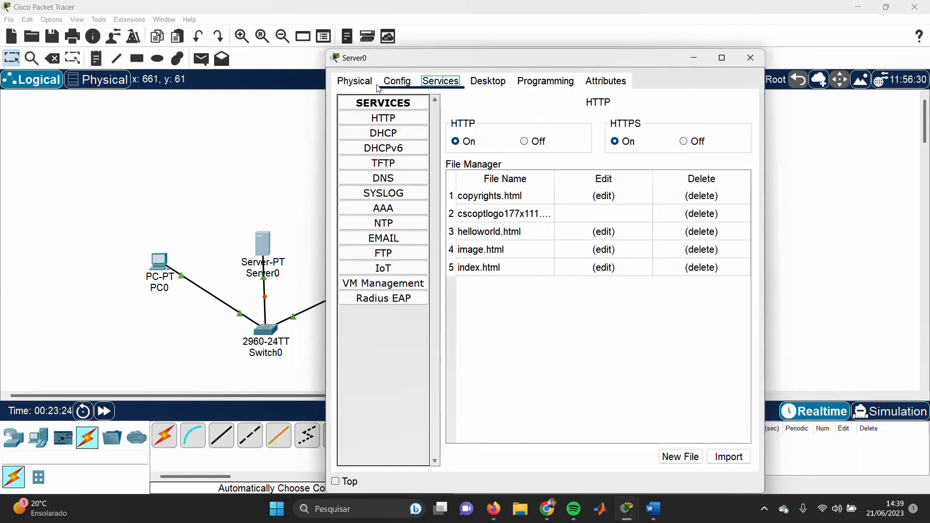
pyautogui.click(750, 58)
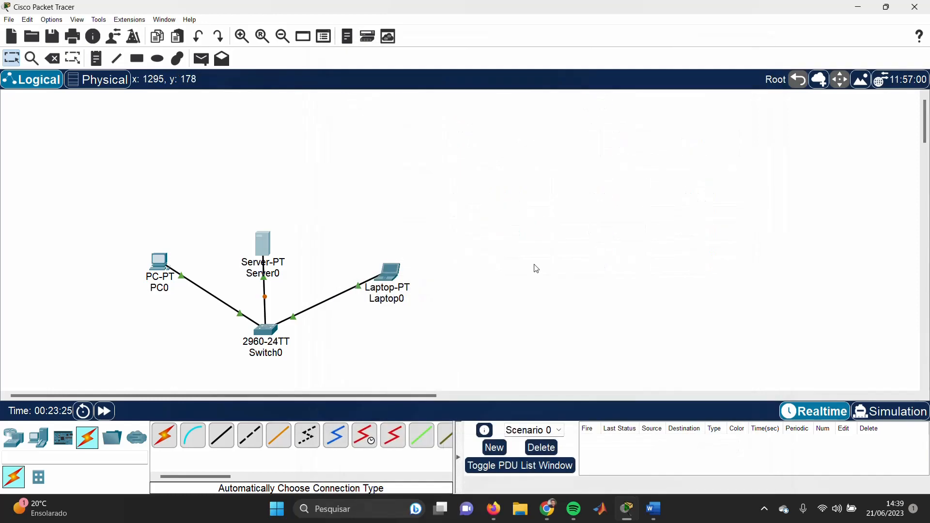
pyautogui.click(261, 247)
pyautogui.click(354, 80)
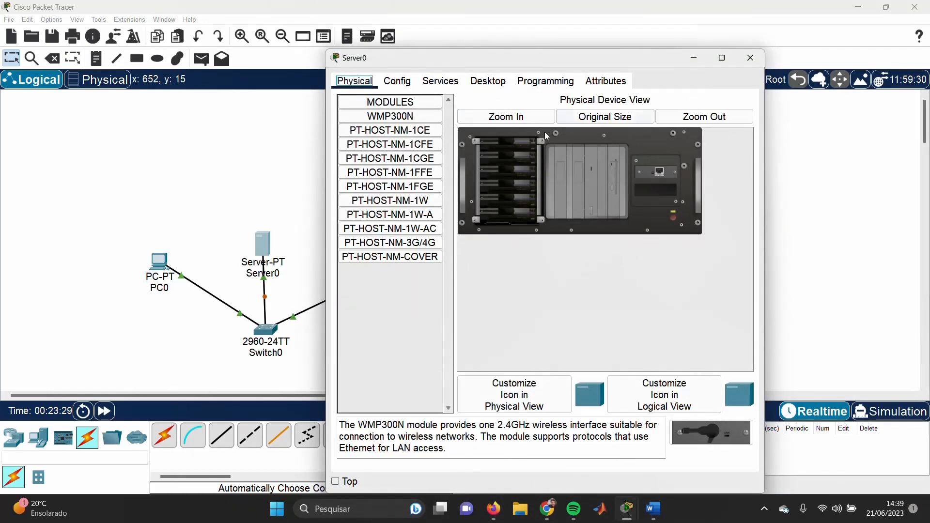
pyautogui.click(672, 219)
pyautogui.click(675, 219)
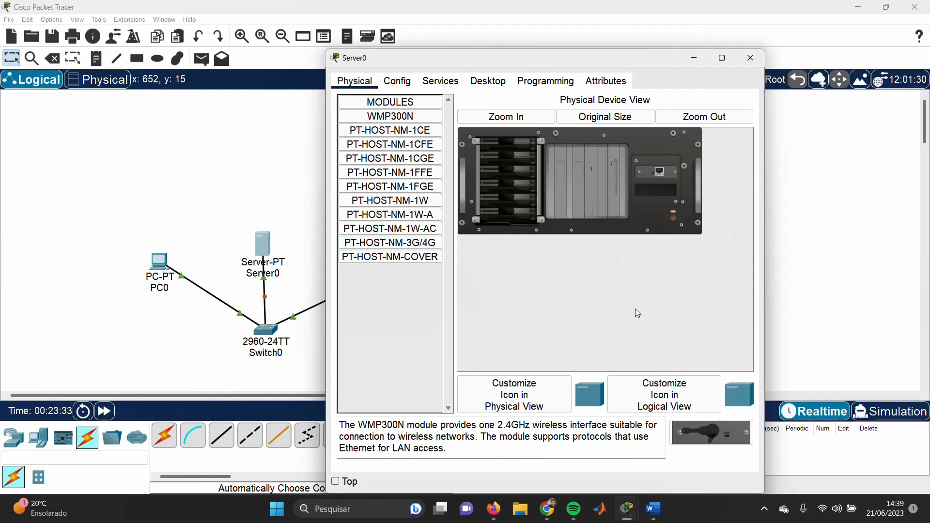
pyautogui.click(440, 81)
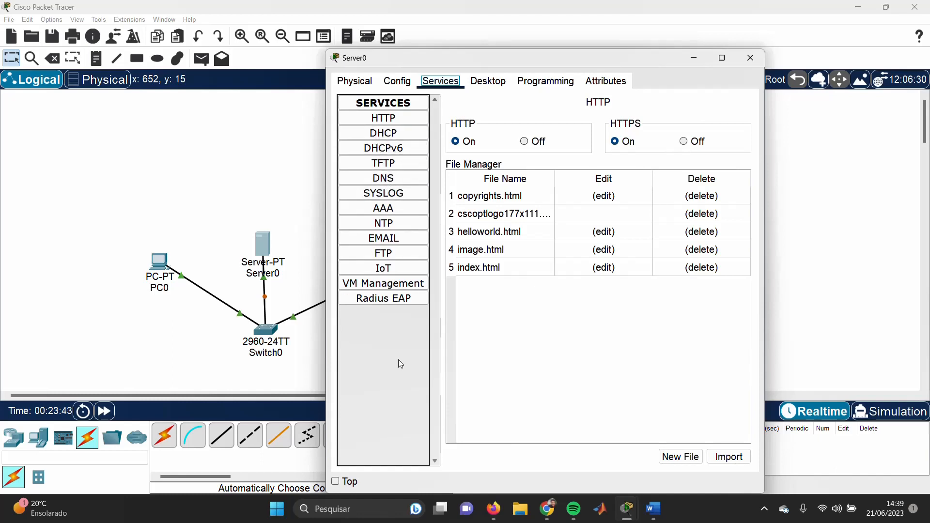
pyautogui.click(388, 125)
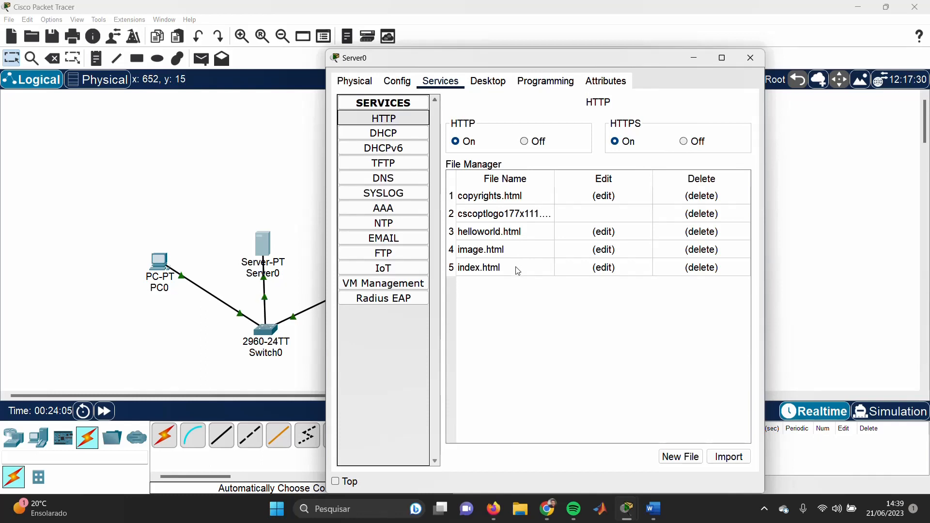
# Assign Server0 the static IPv4 address 192.168.0.2 with subnet mask 255.255.255.0
pyautogui.click(490, 84)
pyautogui.click(390, 143)
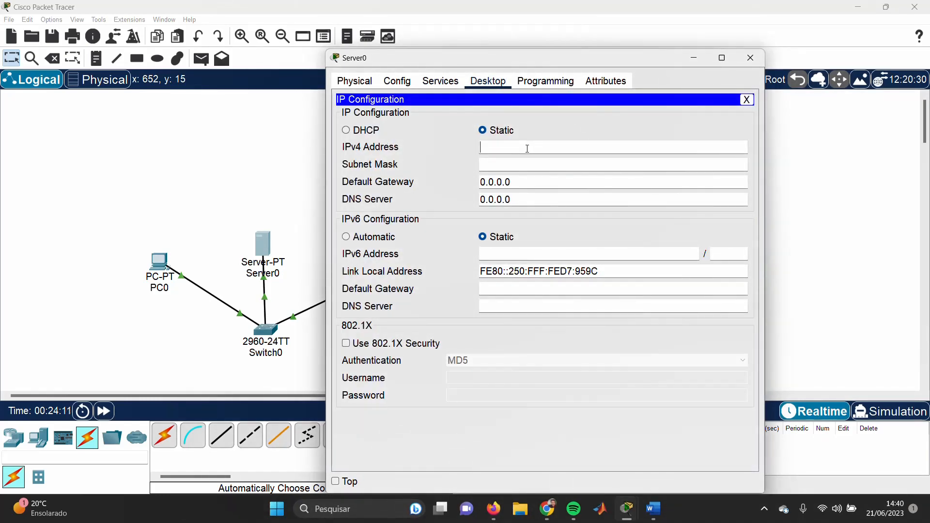
pyautogui.write('192.168.0.2')
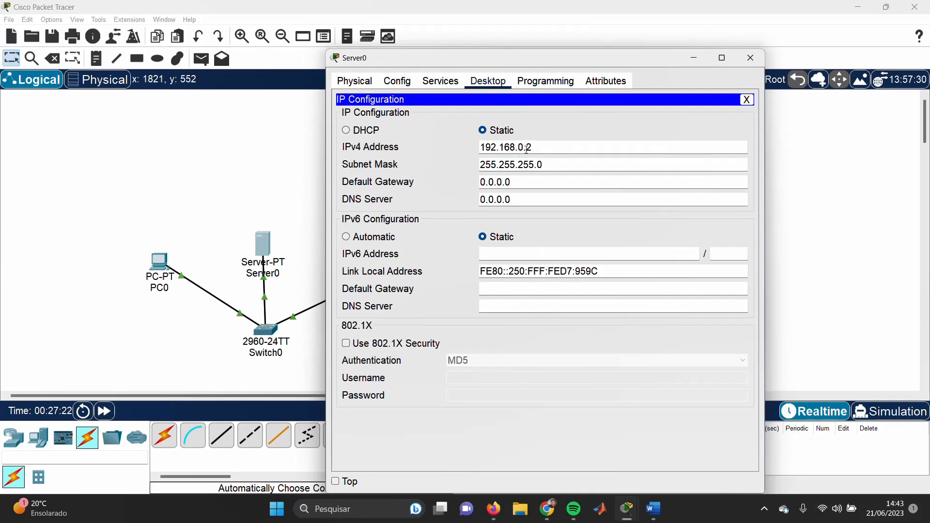
pyautogui.moveTo(526, 148)
pyautogui.mouseDown()
pyautogui.moveTo(479, 150)
pyautogui.moveTo(532, 148)
pyautogui.mouseUp()
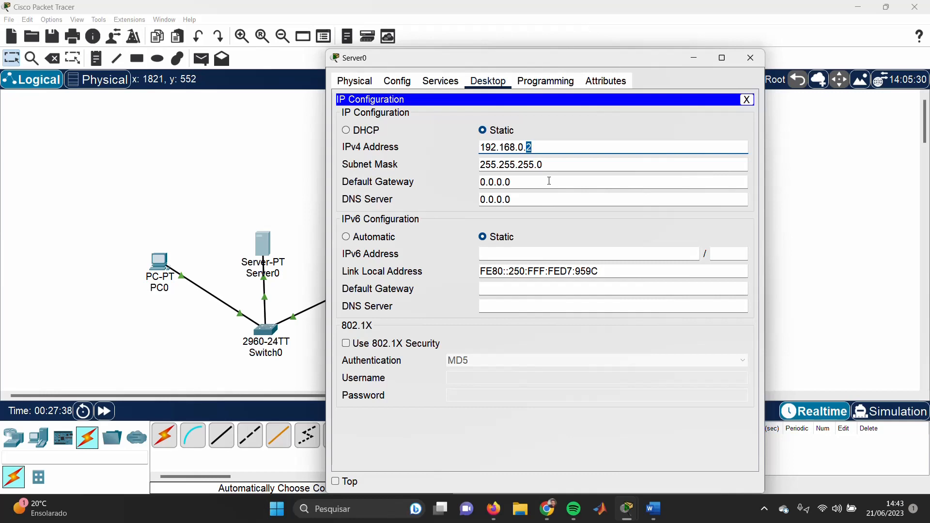
pyautogui.moveTo(538, 164); pyautogui.dragTo(480, 165)
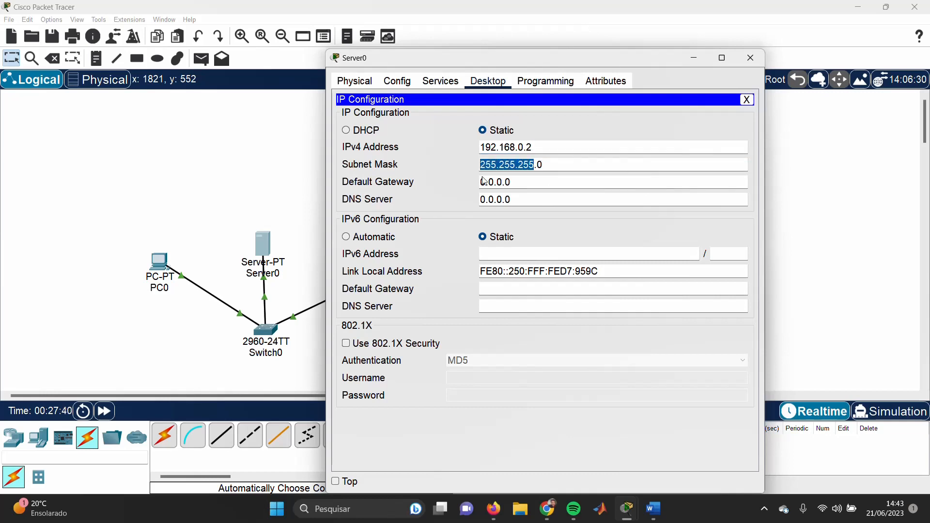
pyautogui.doubleClick(537, 164)
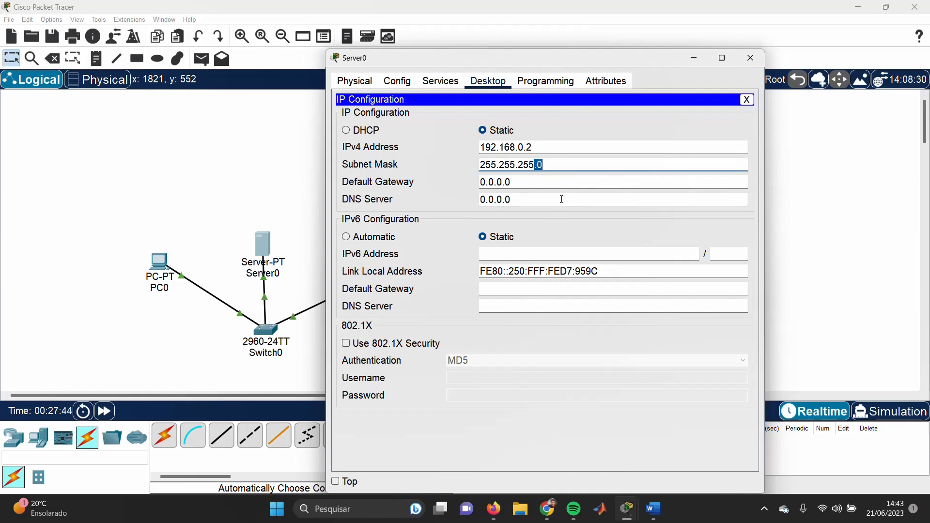
# Set Server0's IPv4 default gateway to 192.168.0.1 and close the server's window
pyautogui.click(557, 182)
pyautogui.moveTo(557, 182); pyautogui.dragTo(456, 181)
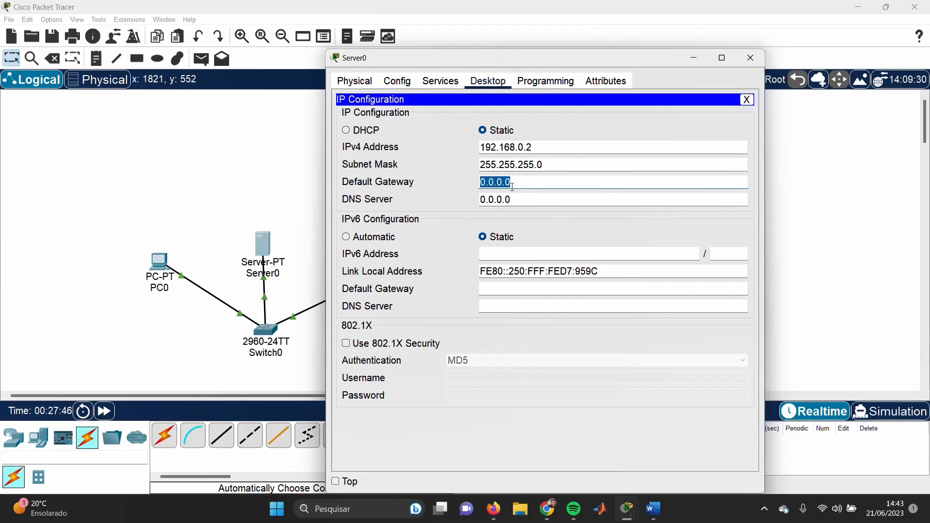
pyautogui.write('1')
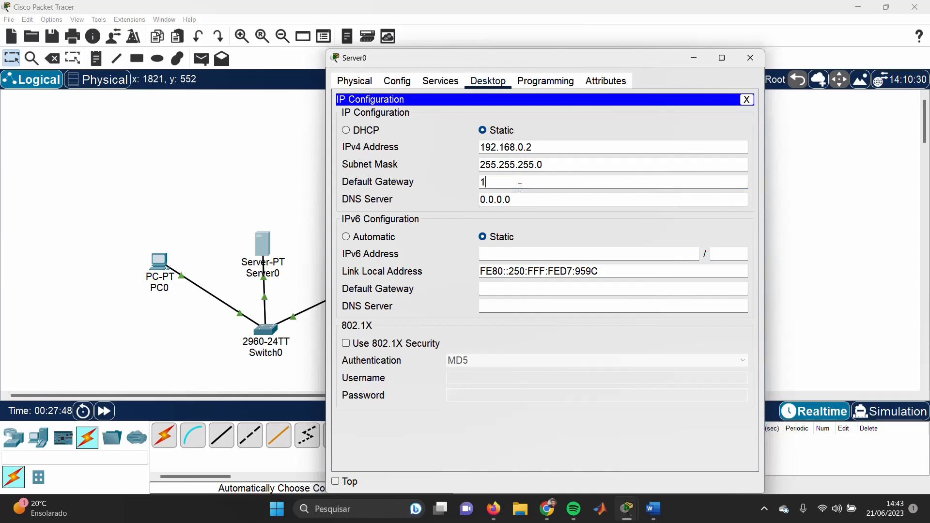
pyautogui.write('92.168.0.1')
pyautogui.click(536, 204)
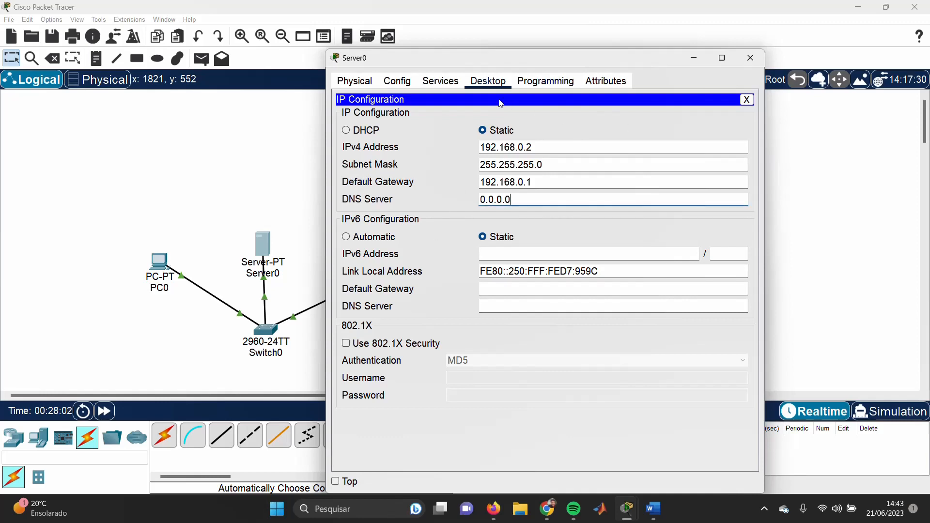
pyautogui.click(750, 58)
# Set PC0's static IPv4 address to 192.168.0.3 and close its IP configuration
pyautogui.click(160, 264)
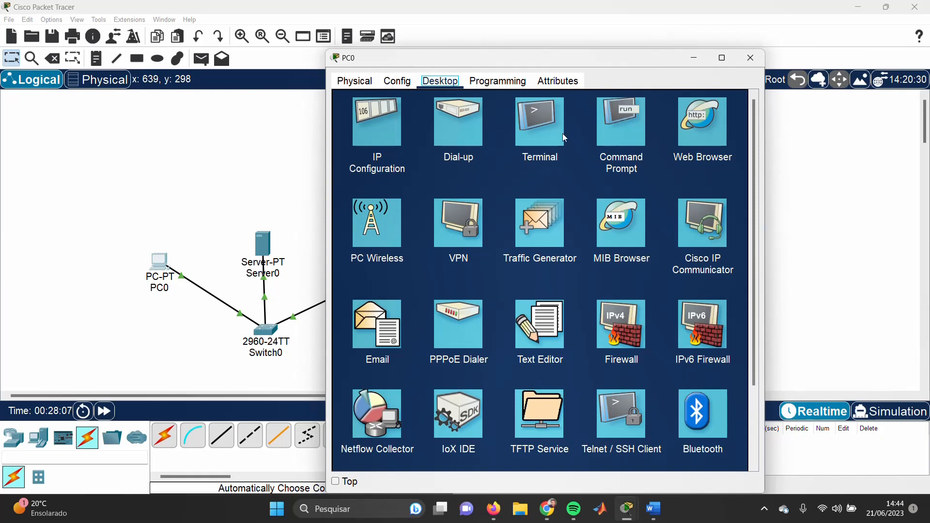
pyautogui.click(350, 145)
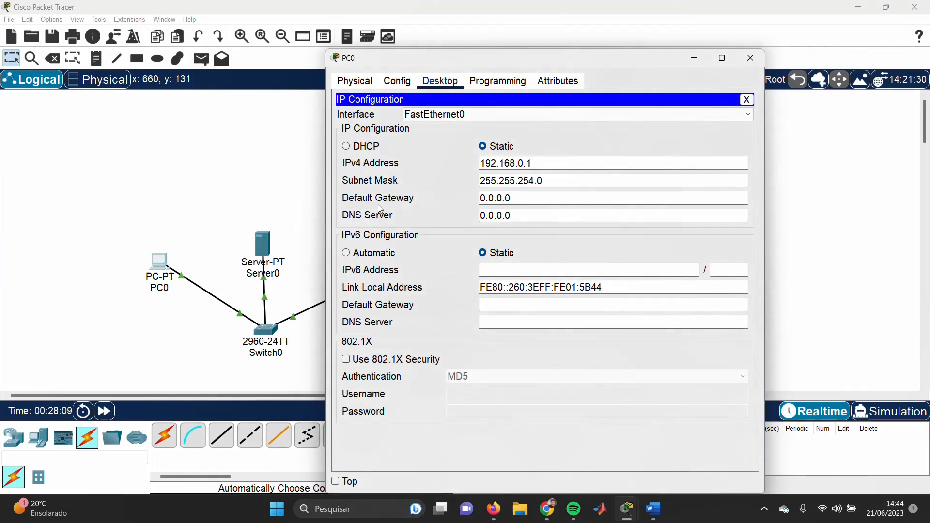
pyautogui.click(531, 164)
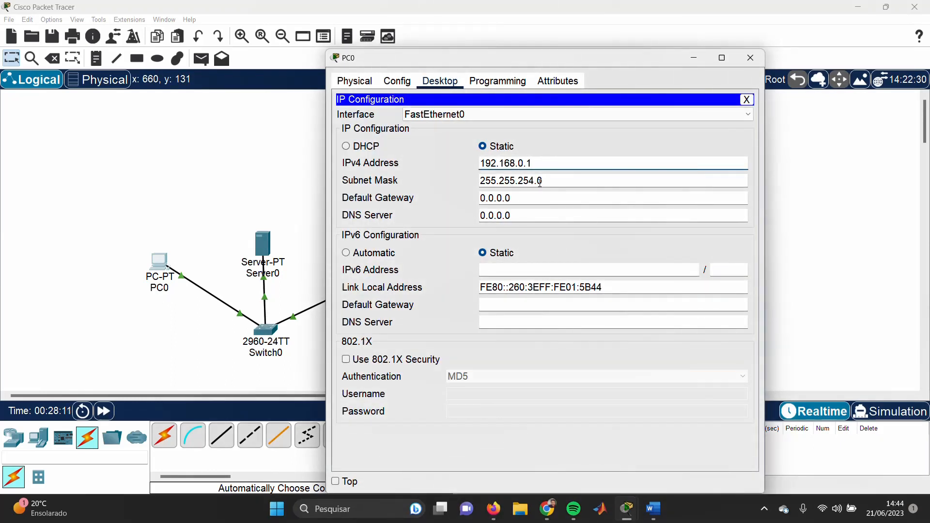
pyautogui.press('BackSpace')
pyautogui.write('3')
pyautogui.click(746, 99)
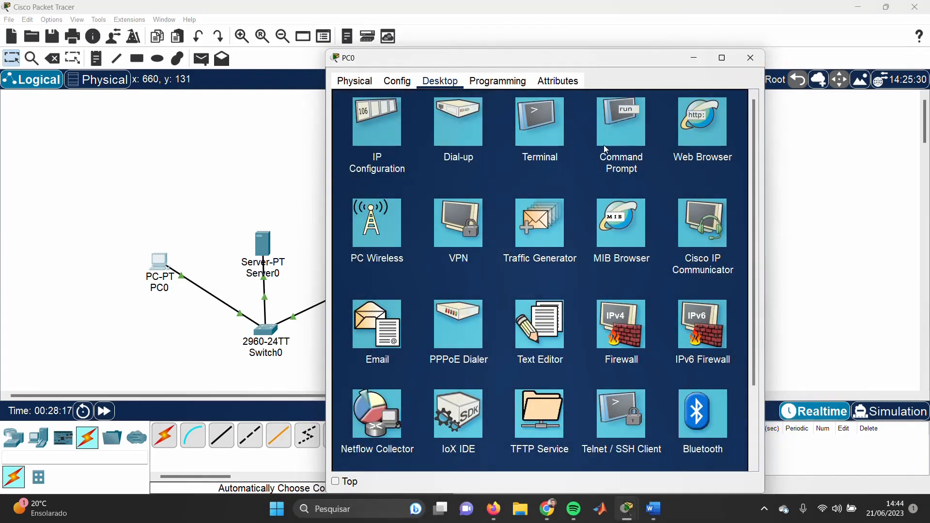
# Load Server0's web page at 192.168.0.2 in PC0's web browser
pyautogui.click(708, 125)
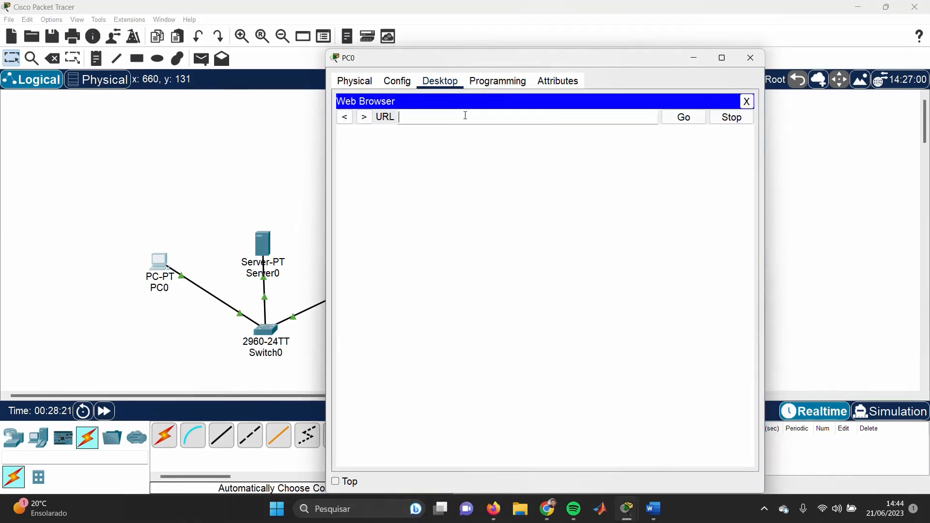
pyautogui.write('192.168.0.2')
pyautogui.press('Return')
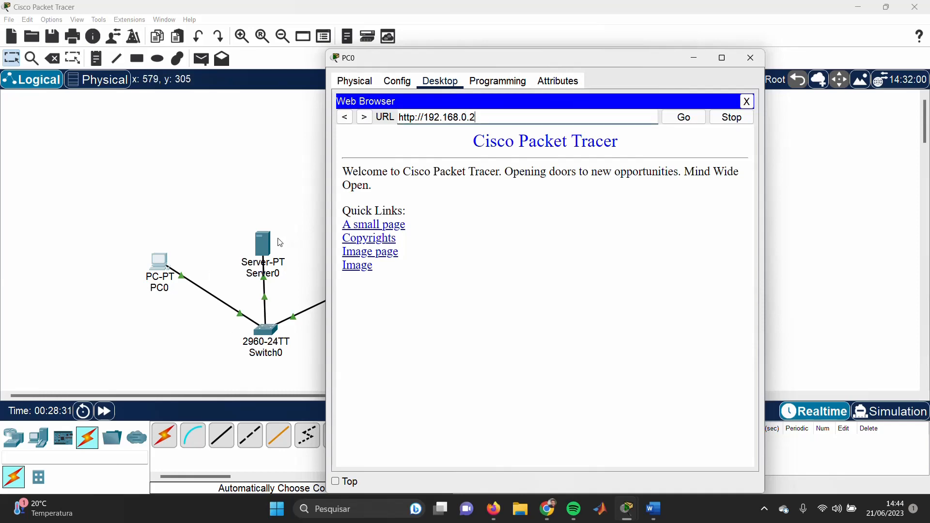
# Open index.html from Server0's HTTP service files for editing
pyautogui.click(268, 248)
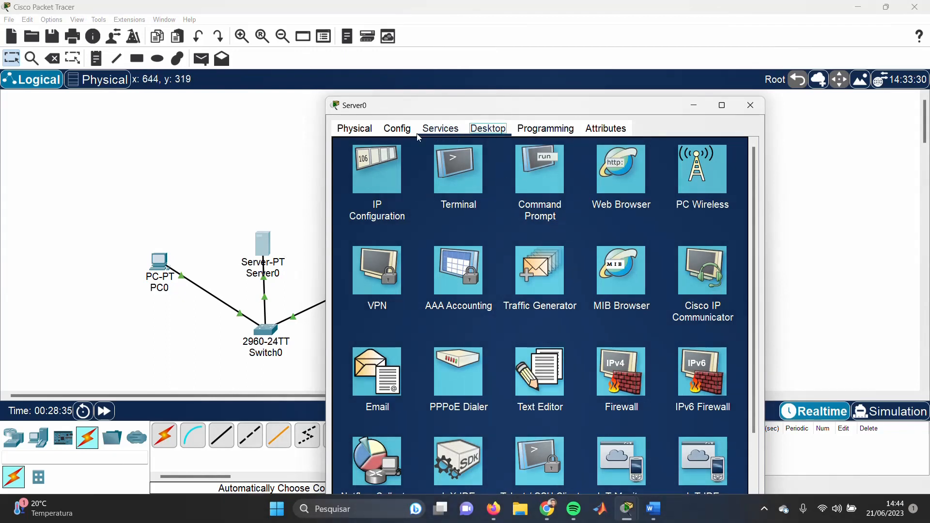
pyautogui.click(438, 132)
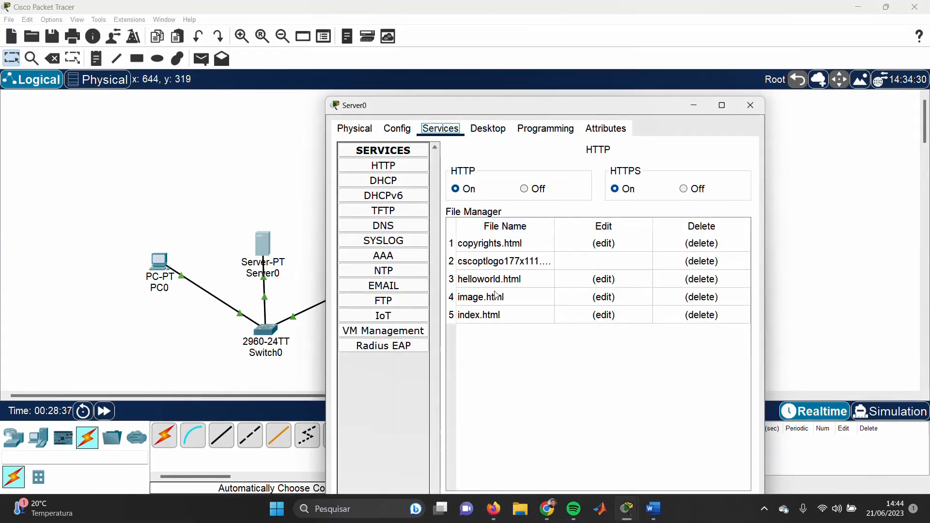
pyautogui.click(482, 316)
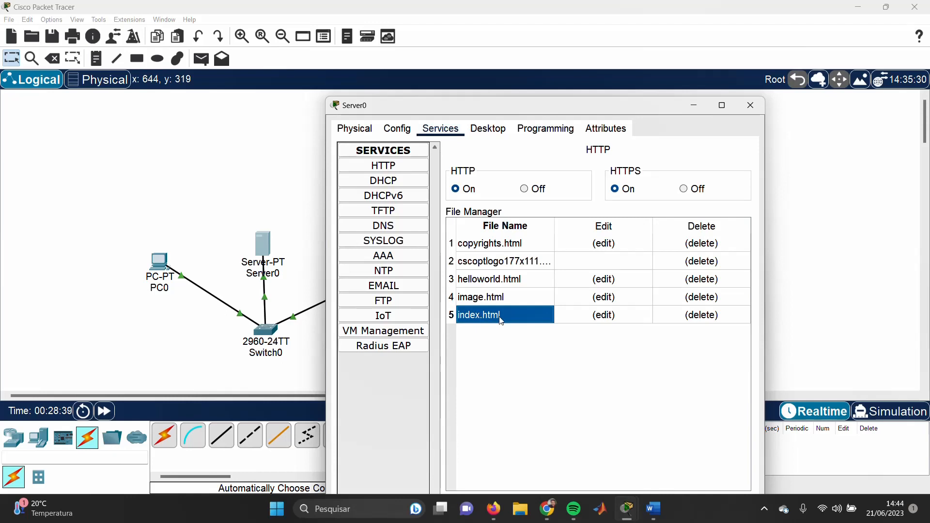
pyautogui.click(609, 316)
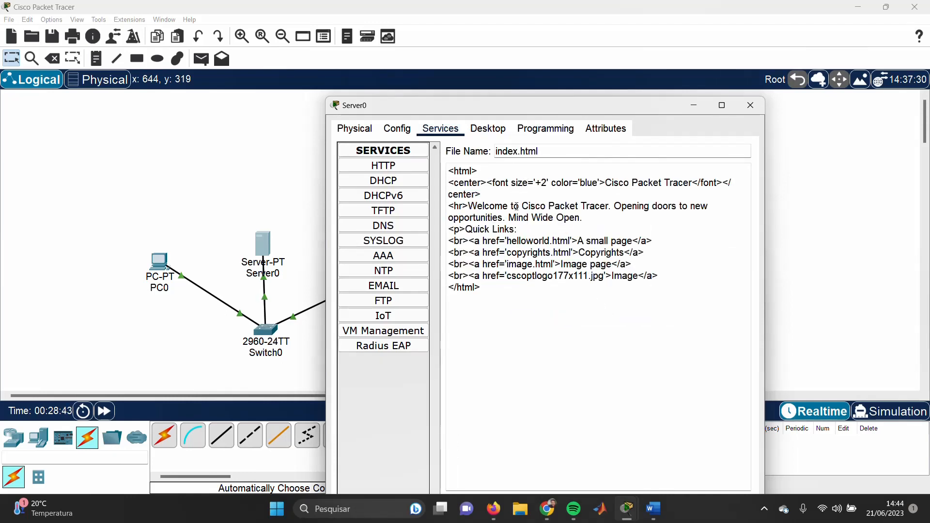
# Replace "Cisco Packet Tracer" in the welcome line of index.html with "Redes Locais Industriais"
pyautogui.moveTo(609, 206); pyautogui.dragTo(525, 205)
pyautogui.write('REde')
pyautogui.press('BackSpace')
pyautogui.press('BackSpace')
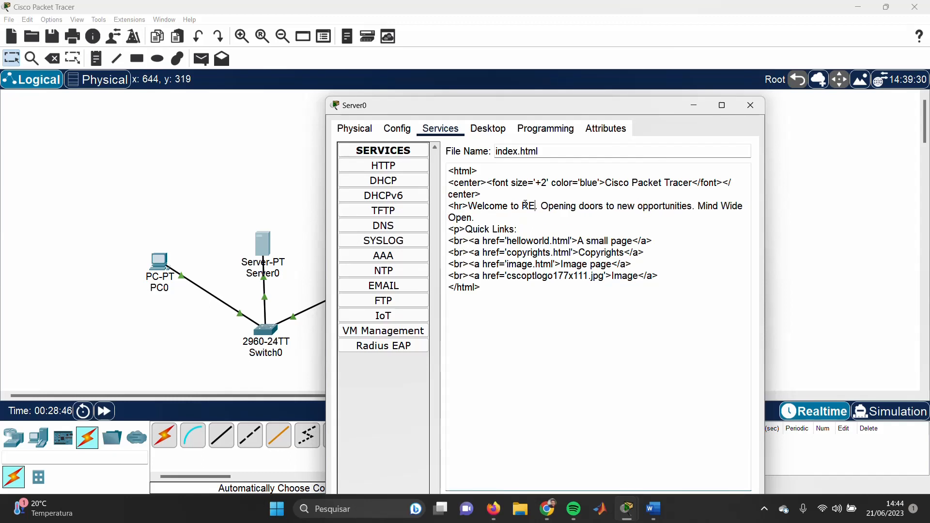
pyautogui.press('BackSpace')
pyautogui.write('edes Lo')
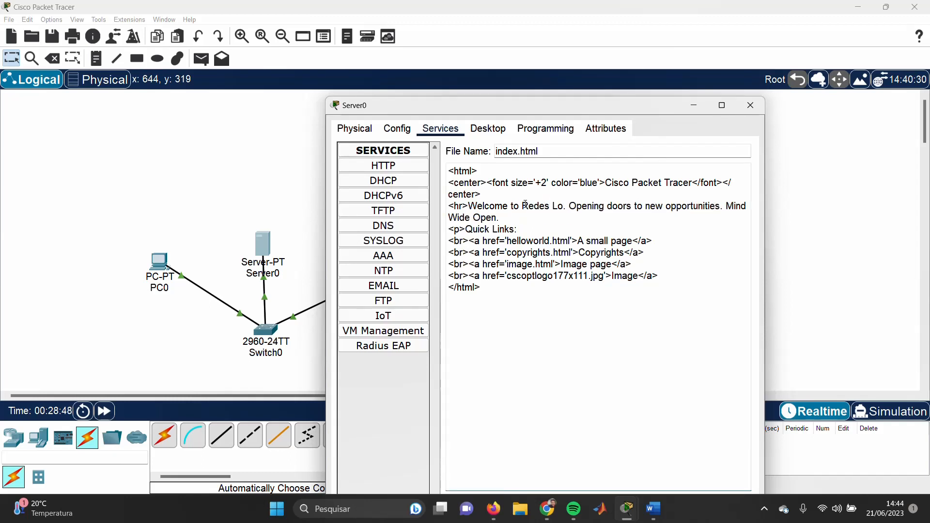
pyautogui.write('cais Idustr')
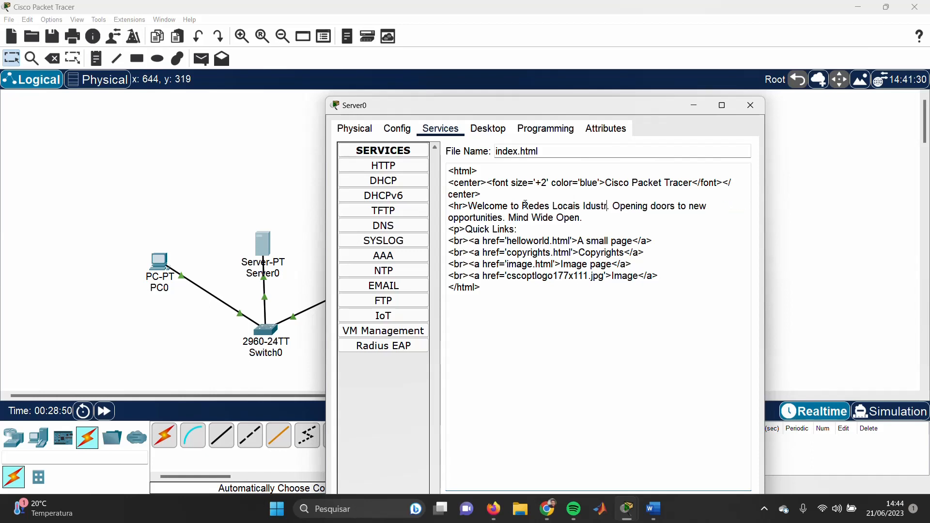
pyautogui.write('ai')
pyautogui.press('BackSpace')
pyautogui.press('BackSpace')
pyautogui.press('BackSpace')
pyautogui.press('BackSpace')
pyautogui.press('BackSpace')
pyautogui.press('BackSpace')
pyautogui.press('BackSpace')
pyautogui.write('s')
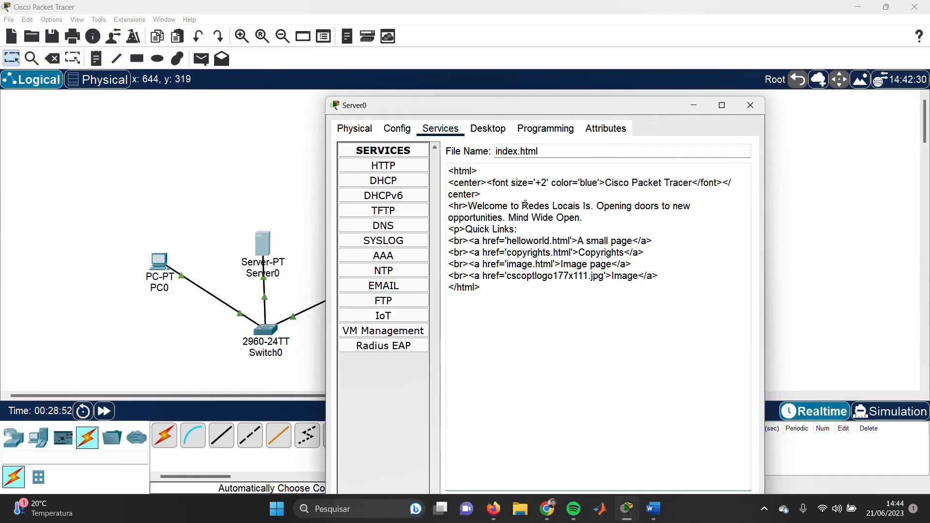
pyautogui.press('BackSpace')
pyautogui.write('d')
pyautogui.press('BackSpace')
pyautogui.write('nd')
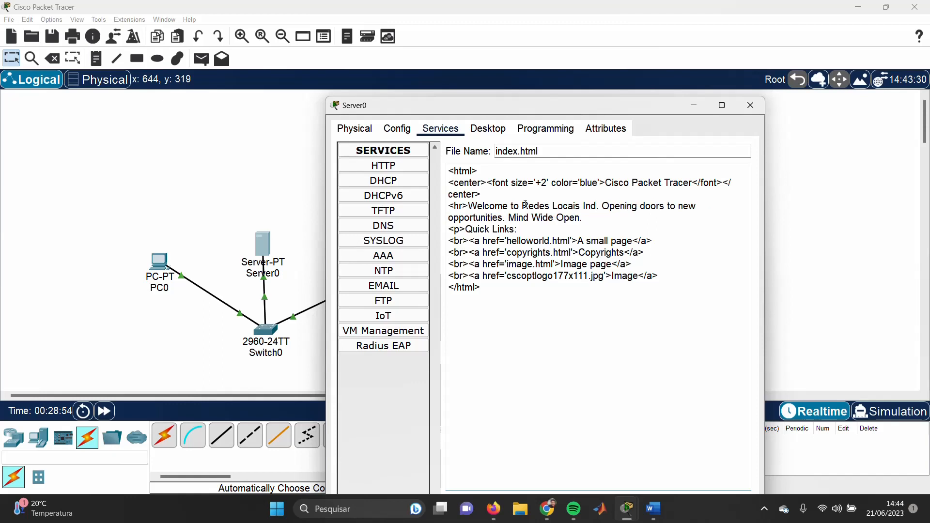
pyautogui.write('ustriais')
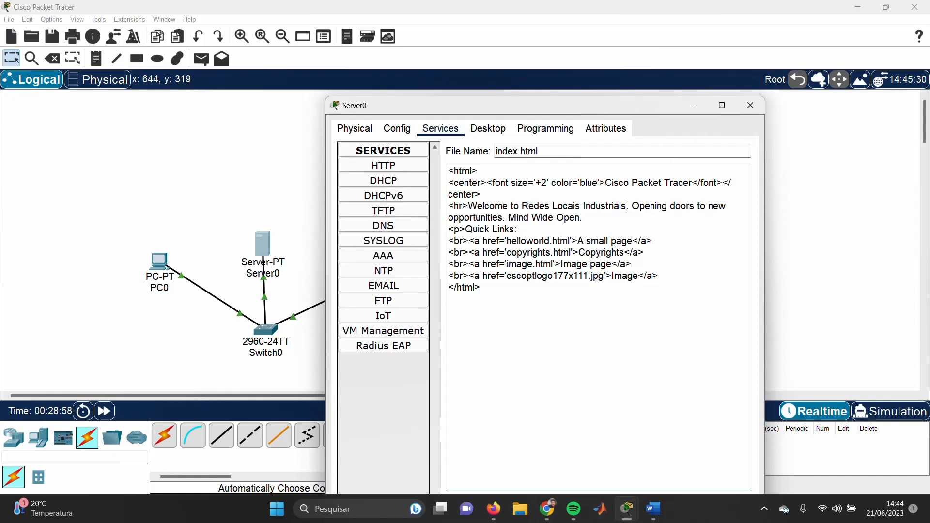
# Save the edited index.html on Server0, overwriting the existing file
pyautogui.moveTo(628, 104); pyautogui.dragTo(620, 36)
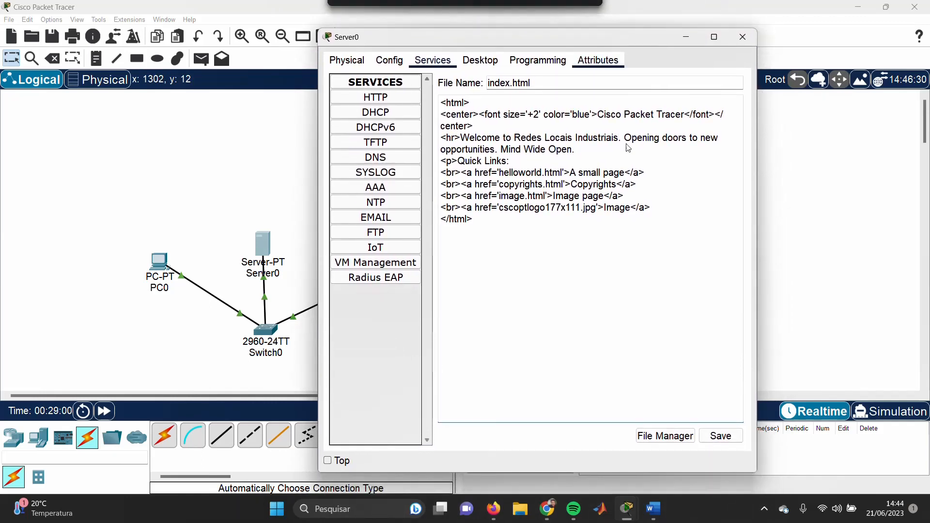
pyautogui.click(718, 435)
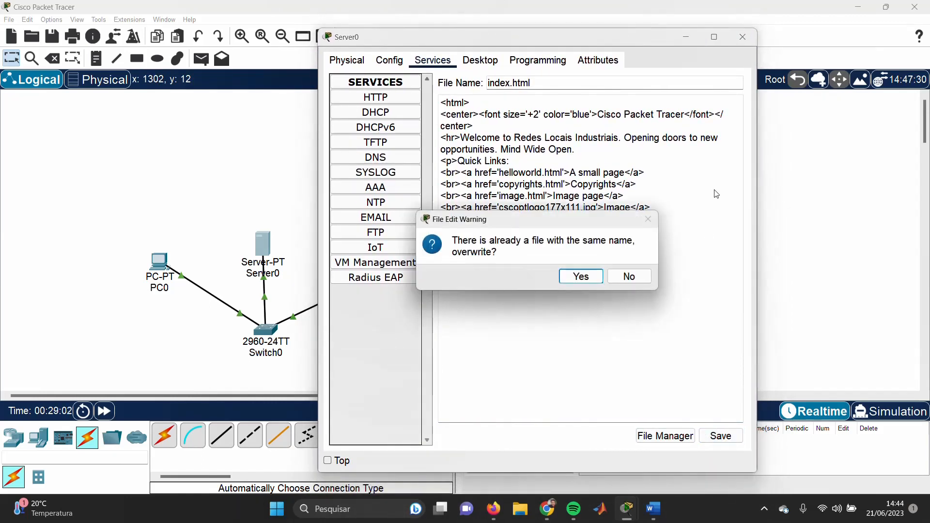
pyautogui.click(586, 275)
# Reload Server0's page at 192.168.0.2 in PC0's web browser and check the edited welcome line
pyautogui.click(161, 261)
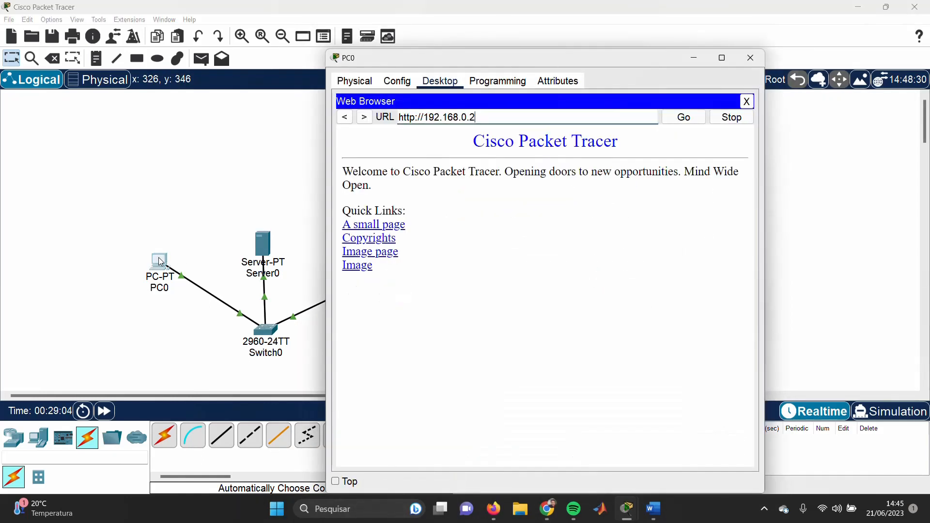
pyautogui.click(550, 120)
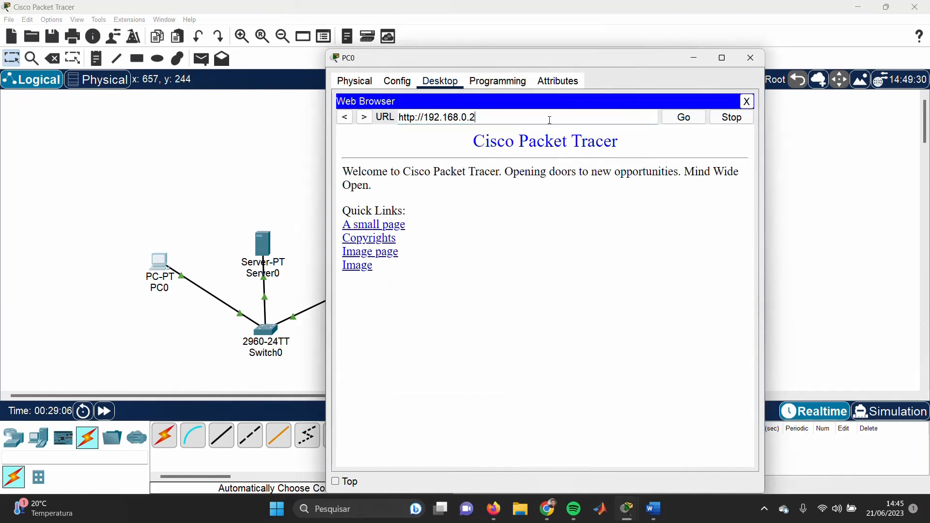
pyautogui.press('Return')
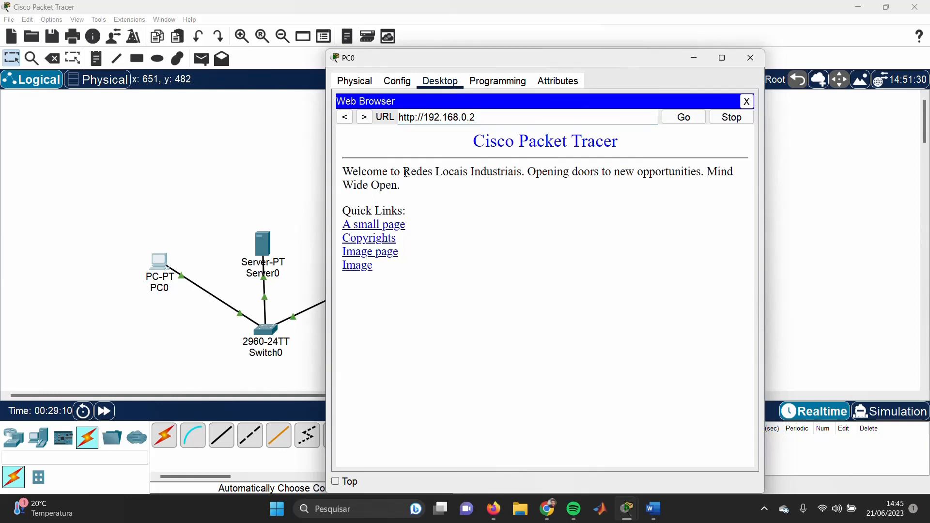
pyautogui.moveTo(406, 173); pyautogui.dragTo(522, 173)
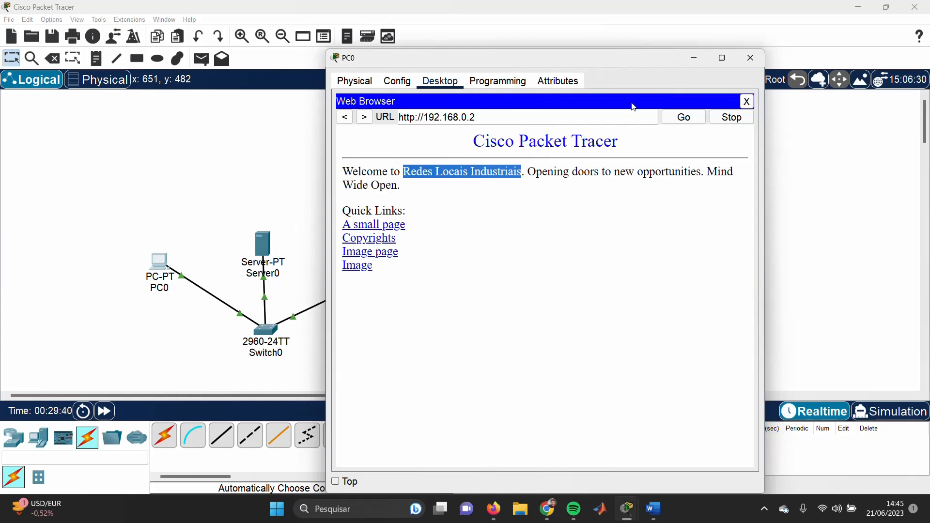
pyautogui.click(755, 60)
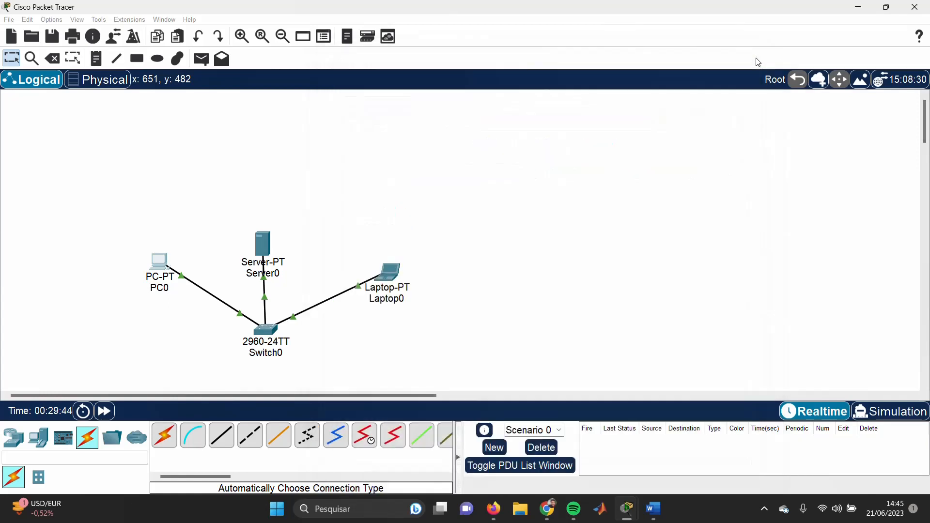
# Add a second server below Laptop0 and connect it to Switch0 with an automatically chosen cable
pyautogui.click(38, 438)
pyautogui.click(222, 438)
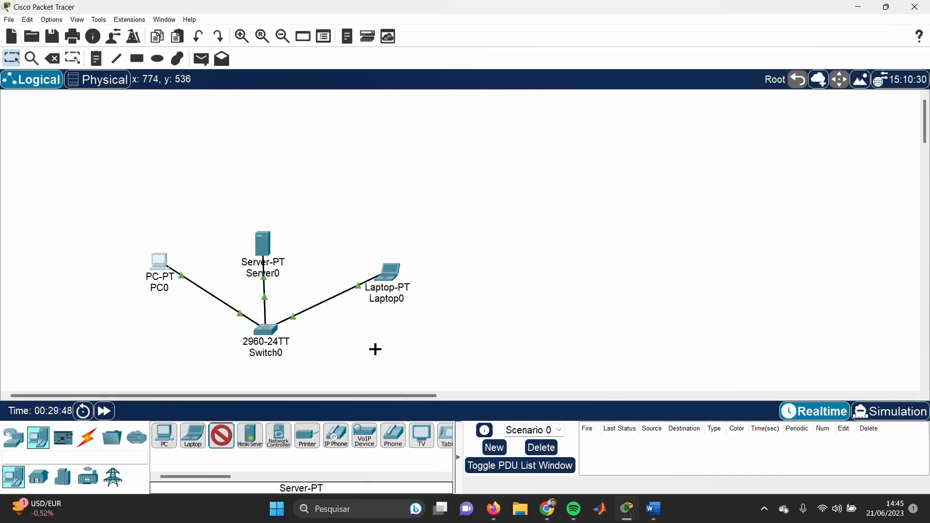
pyautogui.click(376, 349)
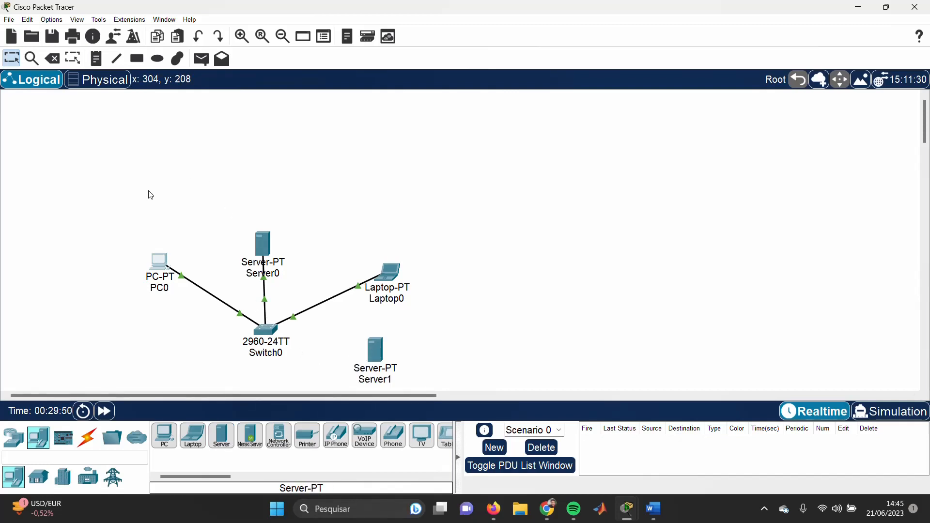
pyautogui.click(87, 438)
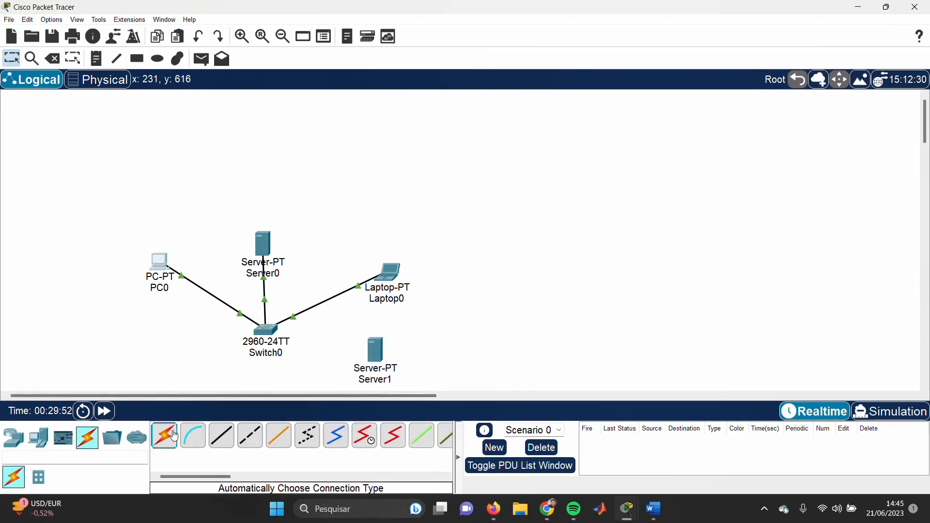
pyautogui.click(164, 435)
pyautogui.click(265, 332)
pyautogui.click(376, 350)
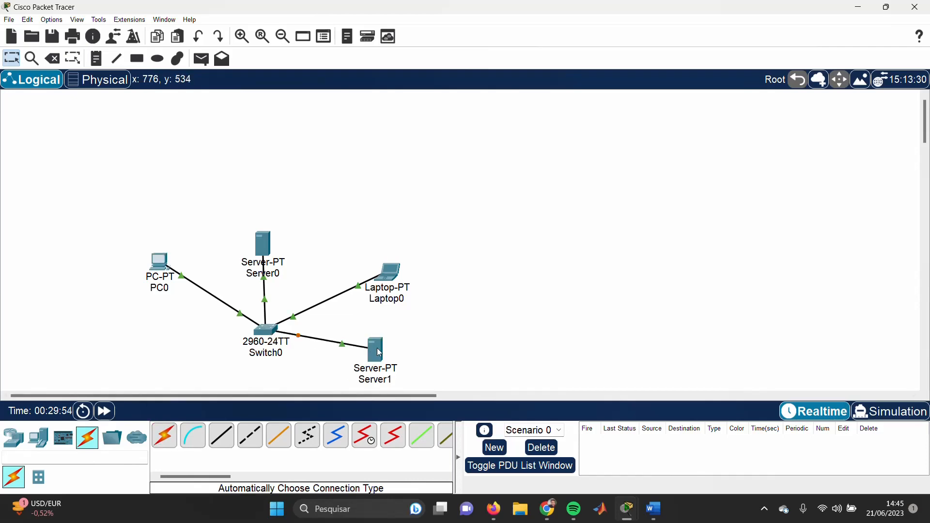
# Give Server1 the static IPv4 address 192.168.0.100 with its default subnet mask and the default gateway 192.168.0.1
pyautogui.click(377, 347)
pyautogui.click(397, 81)
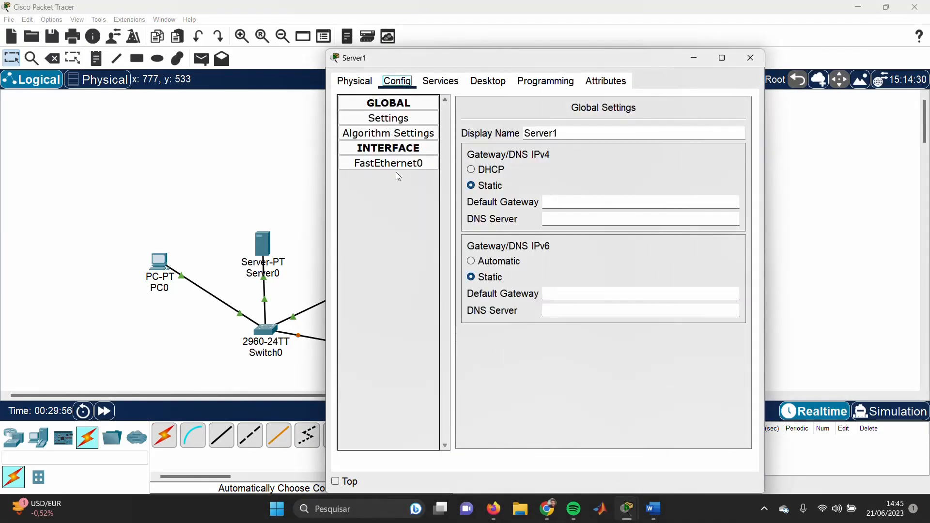
pyautogui.click(434, 82)
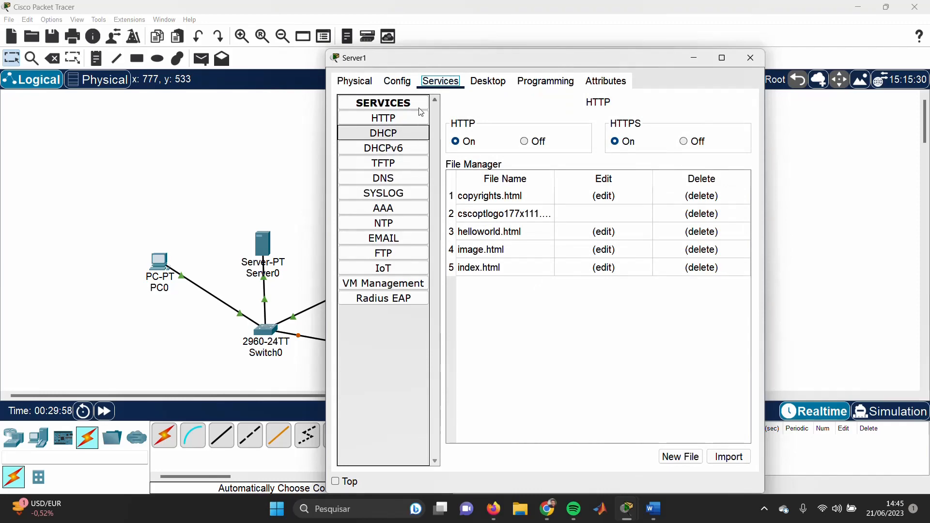
pyautogui.click(488, 81)
pyautogui.click(367, 131)
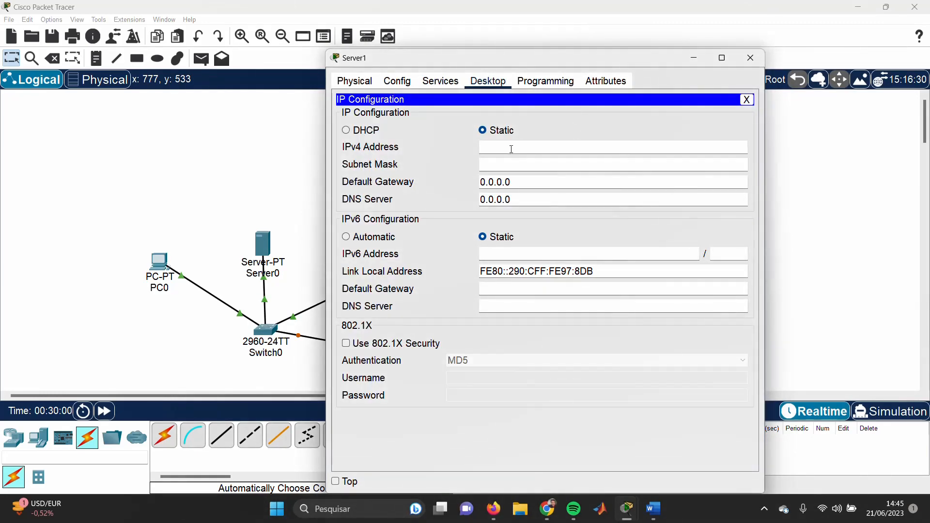
pyautogui.click(508, 147)
pyautogui.write('192.168.0.100')
pyautogui.click(528, 182)
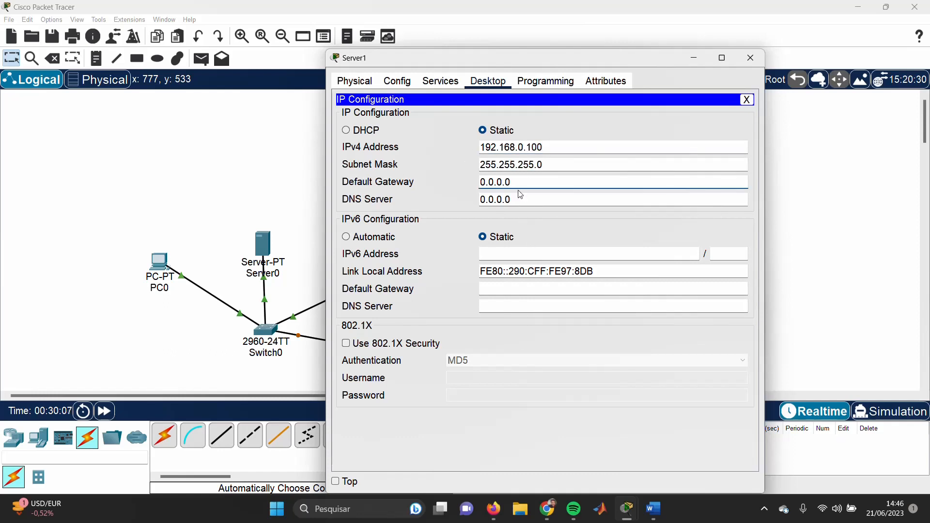
pyautogui.moveTo(519, 182); pyautogui.dragTo(436, 185)
pyautogui.write('192.168.0')
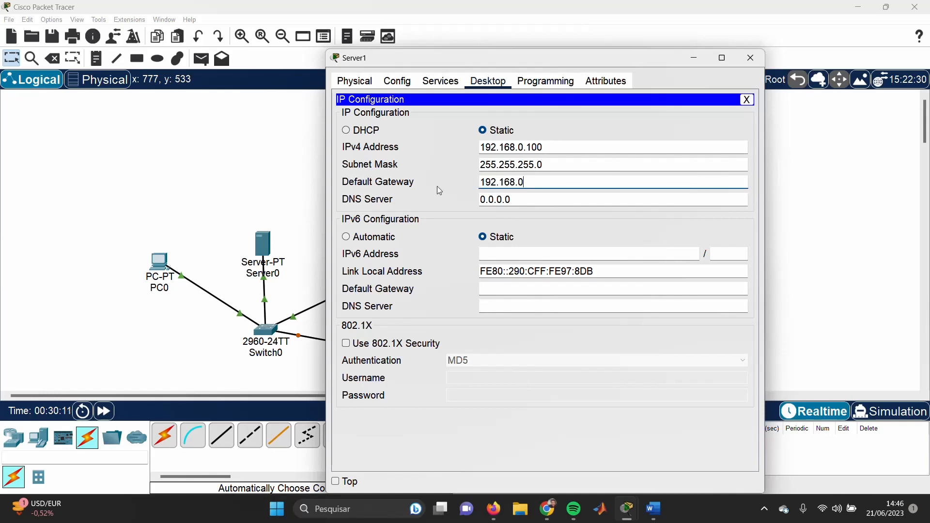
pyautogui.write('.1')
# Replace "Cisco Packet Tracer" with "Server 2" in the welcome line of index.html in Server1's HTTP service
pyautogui.click(451, 79)
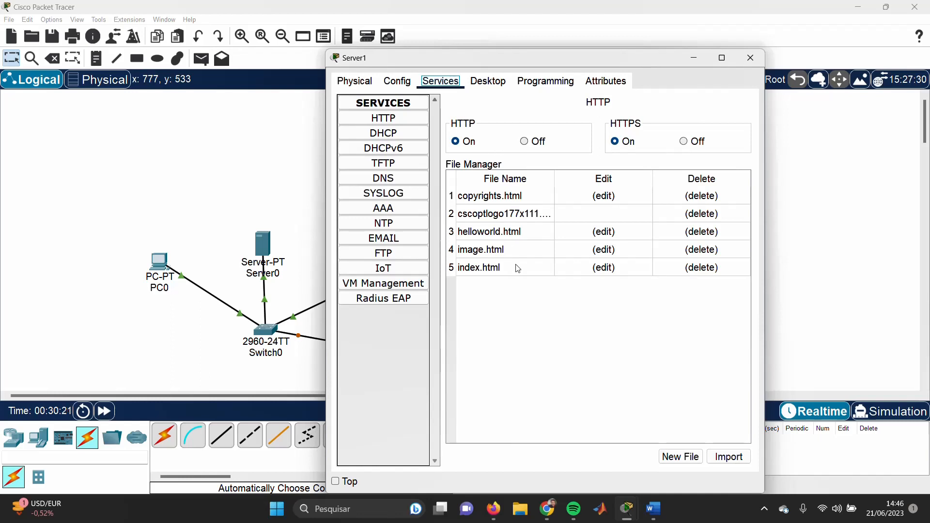
pyautogui.click(604, 268)
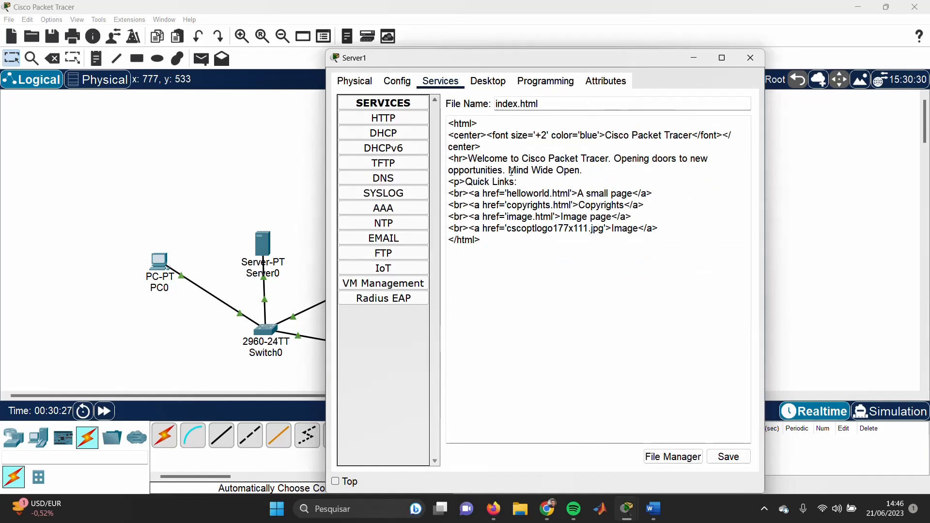
pyautogui.moveTo(609, 154); pyautogui.dragTo(521, 156)
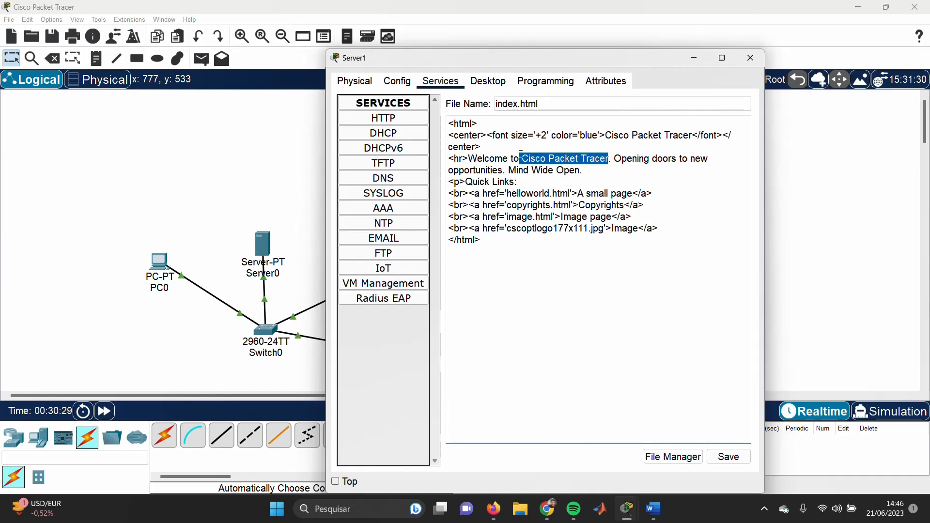
pyautogui.press('BackSpace')
pyautogui.write('Sr')
pyautogui.press('BackSpace')
pyautogui.write('erver ')
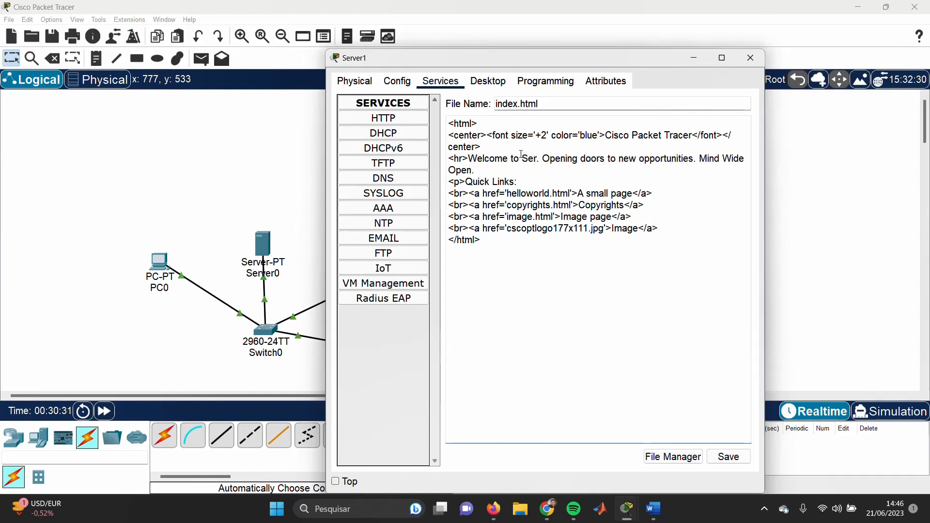
pyautogui.write('2')
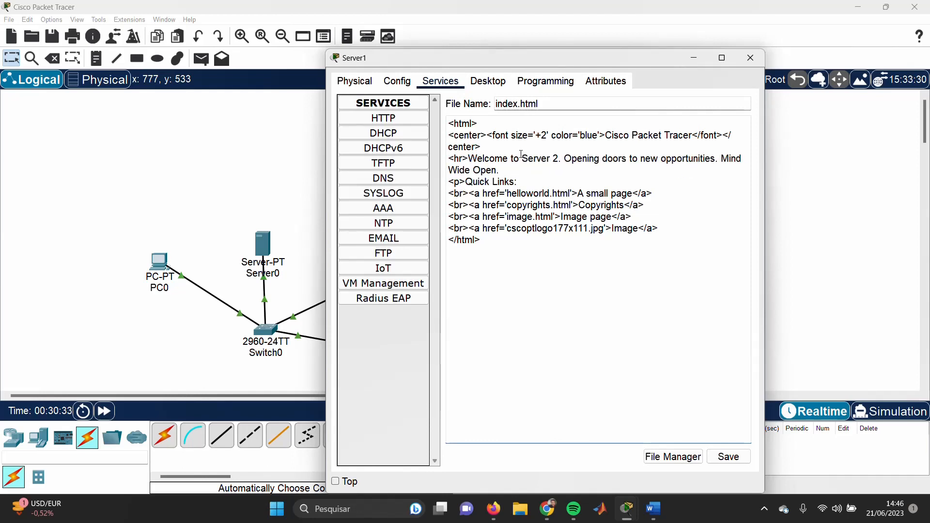
# Set the heading's font color to red and its size to +5 in Server1's index.html
pyautogui.doubleClick(590, 135)
pyautogui.write('red')
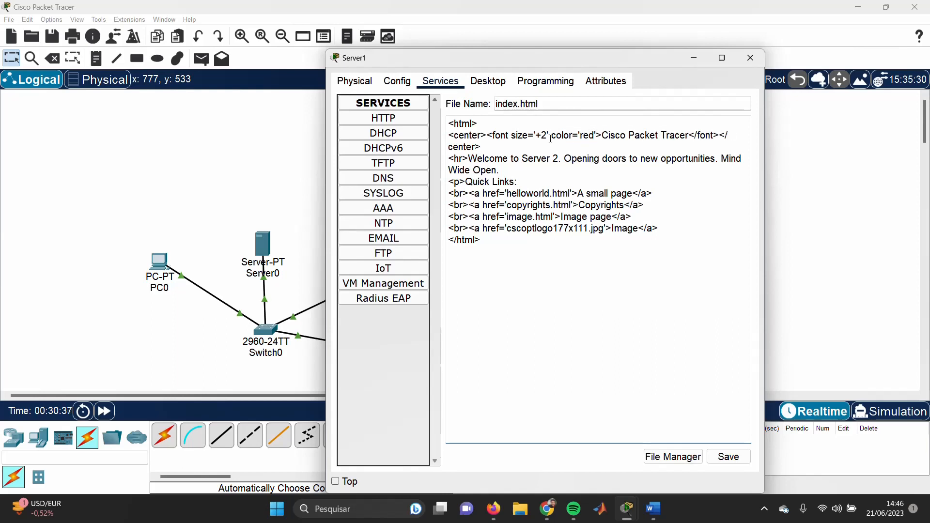
pyautogui.press('BackSpace')
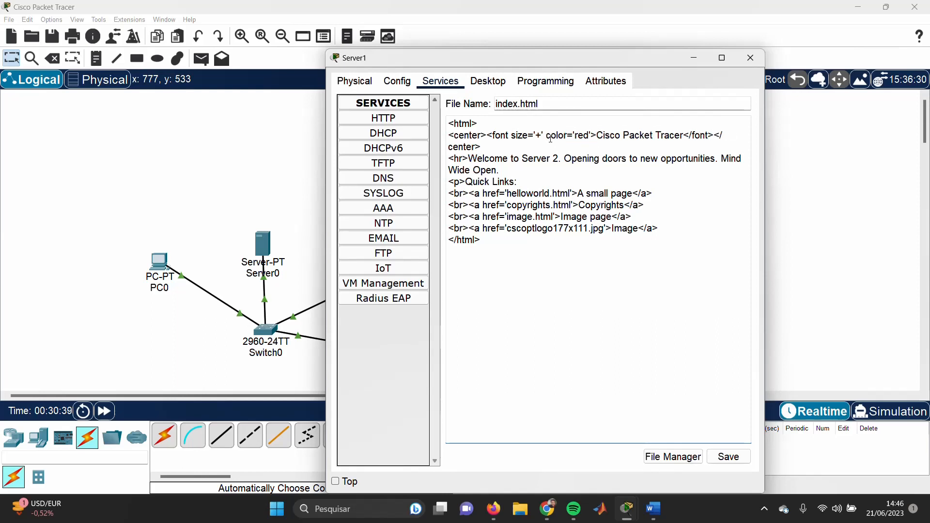
pyautogui.write('5')
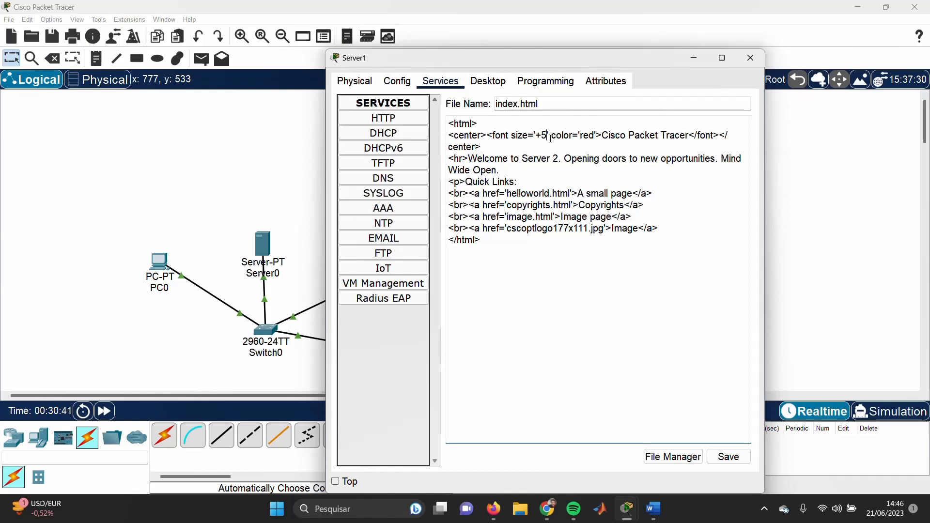
# Save the edited index.html on Server1, overwriting the existing file, and close the server's window
pyautogui.click(729, 457)
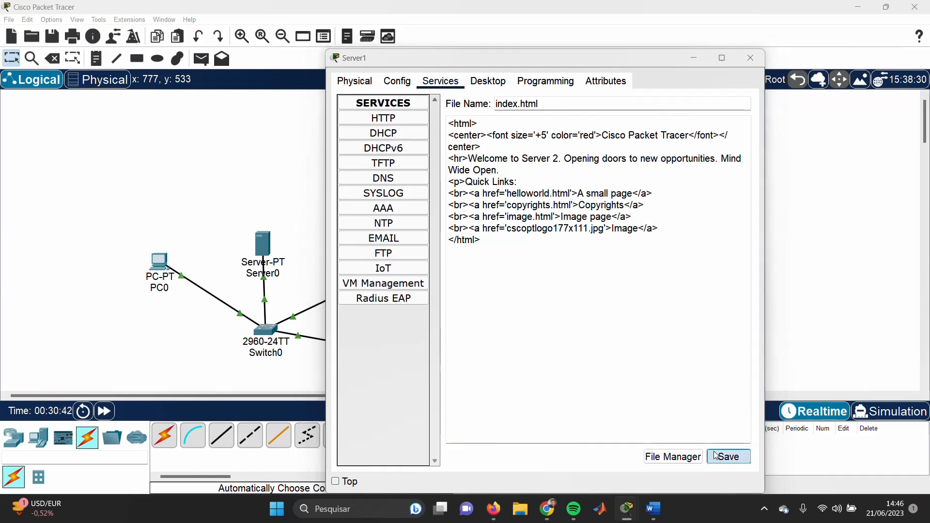
pyautogui.click(592, 299)
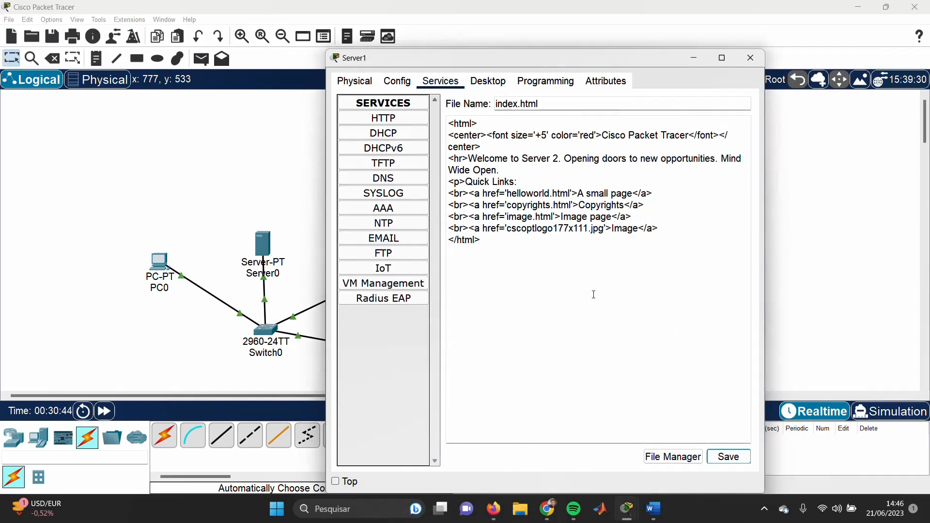
pyautogui.click(752, 55)
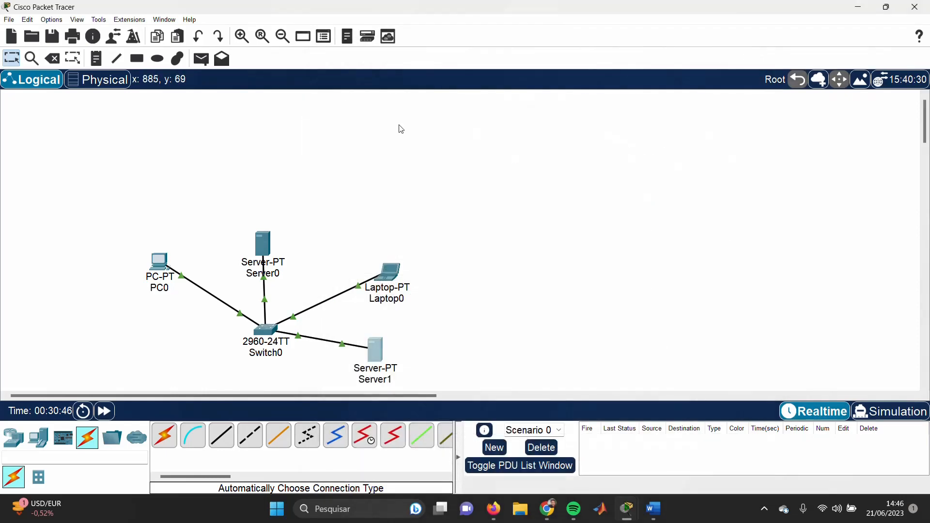
# Load Server1's web page at 192.168.0.100 in PC0's web browser
pyautogui.click(164, 270)
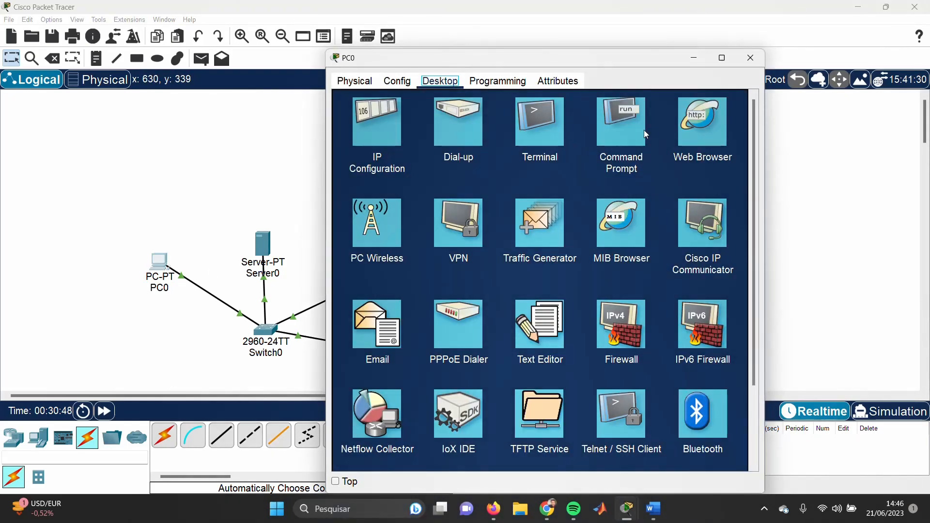
pyautogui.click(700, 127)
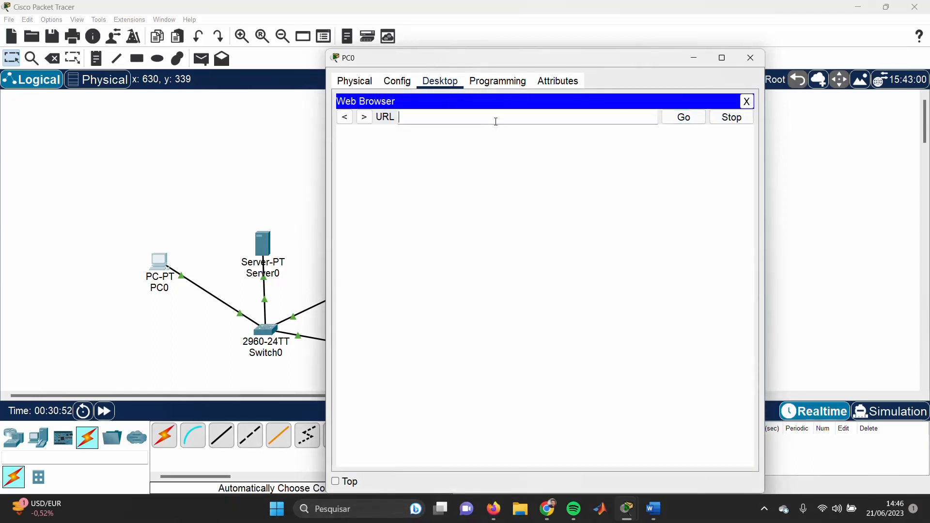
pyautogui.write('192.168.0.100')
pyautogui.press('Return')
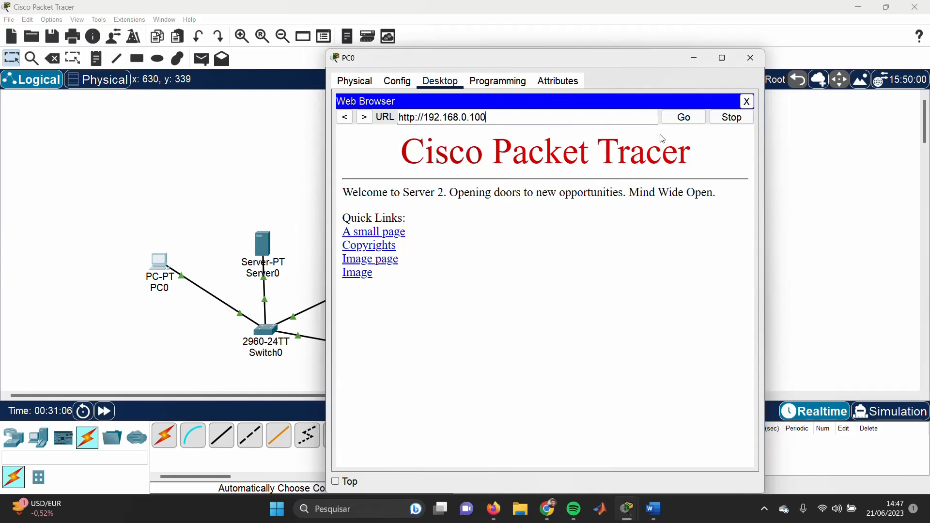
pyautogui.click(284, 333)
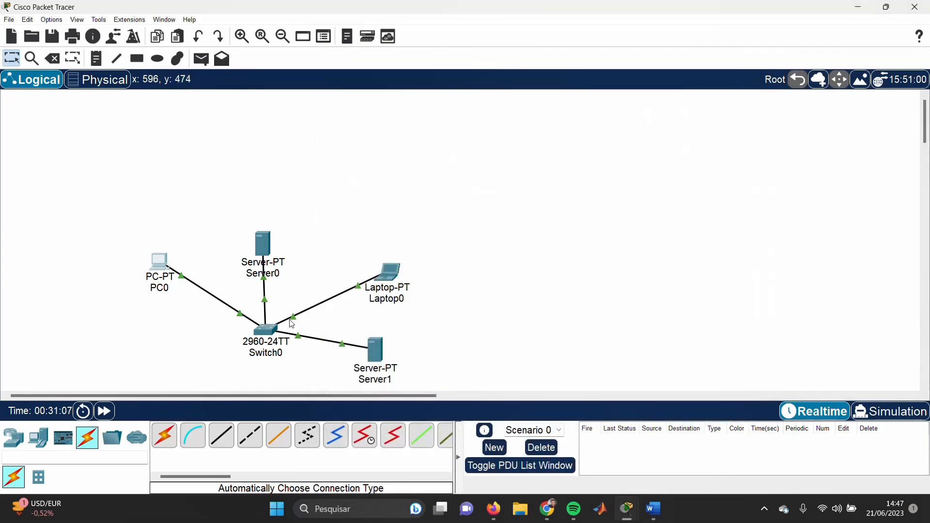
# Open the DHCP service settings on Server1
pyautogui.click(373, 349)
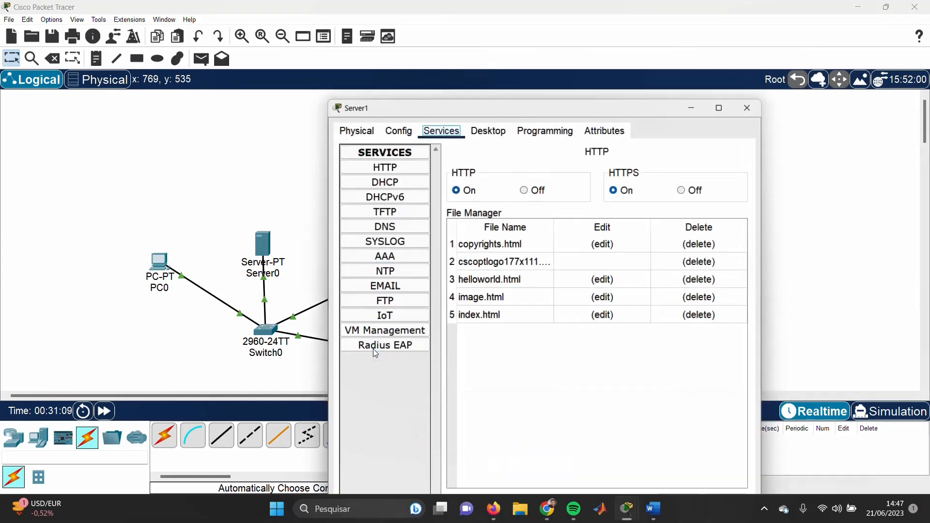
pyautogui.click(373, 347)
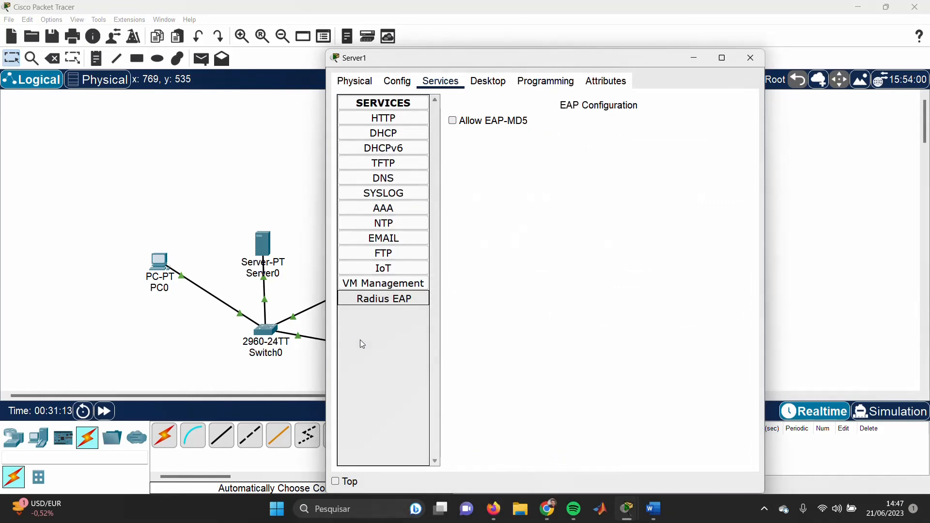
pyautogui.click(408, 137)
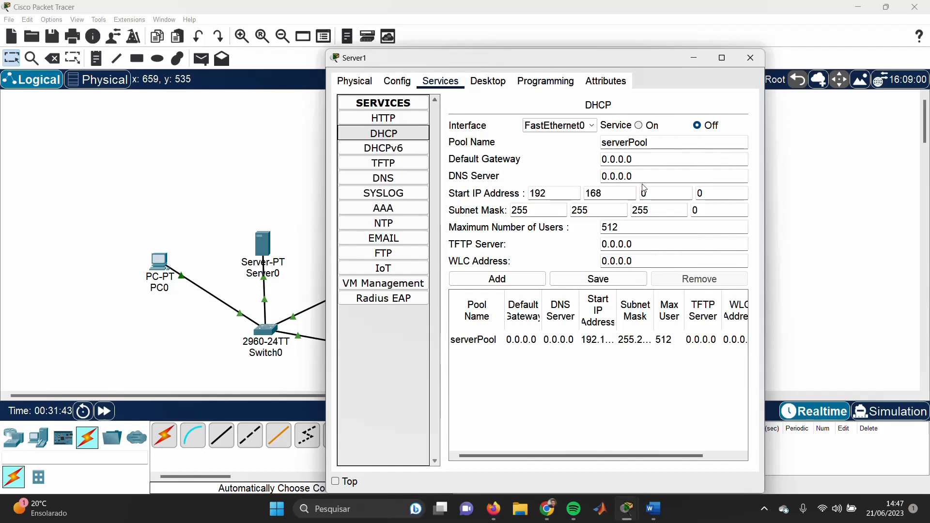
# Enter 255.255.255.0 as the default gateway of Server1's DHCP pool
pyautogui.click(609, 160)
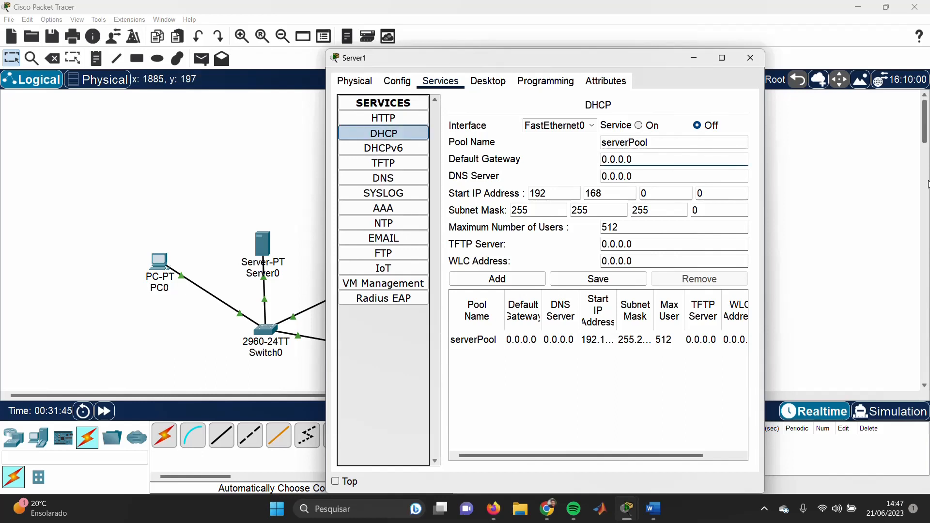
pyautogui.press('BackSpace')
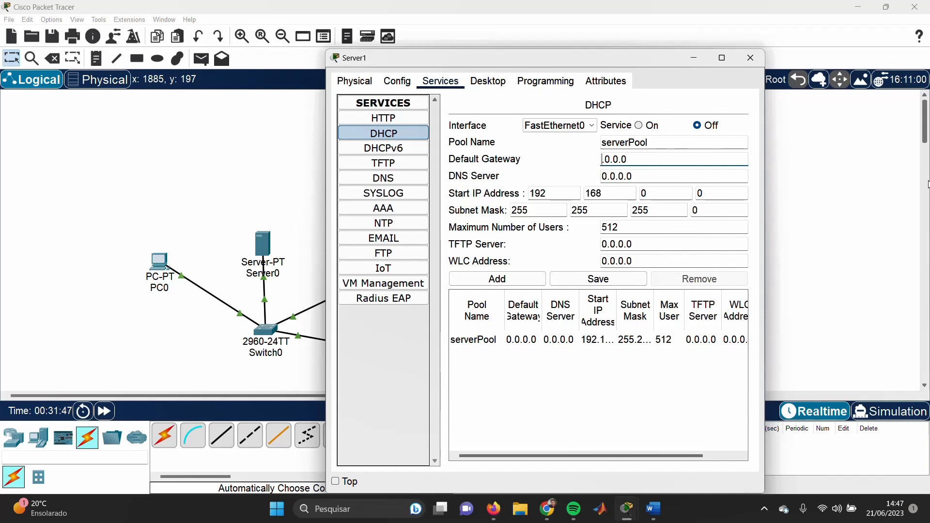
pyautogui.write('255')
pyautogui.press('Right')
pyautogui.press('Right')
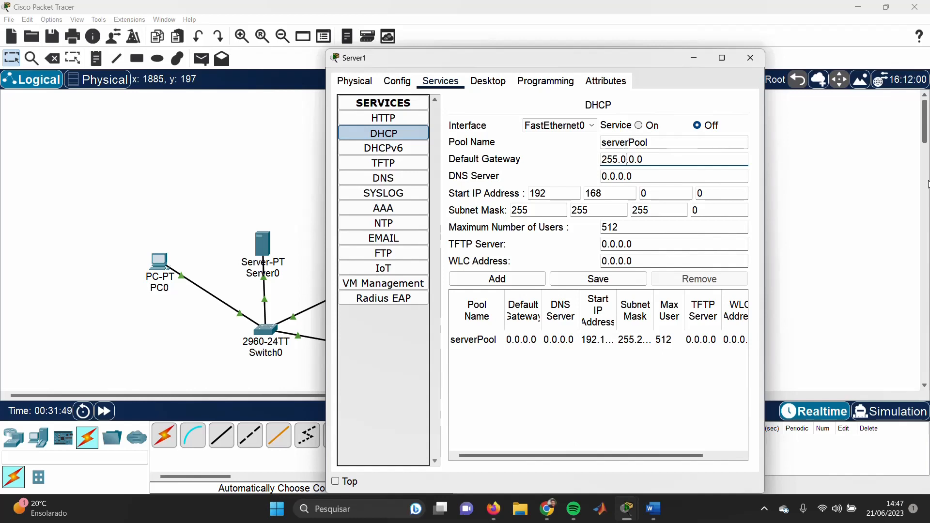
pyautogui.press('BackSpace')
pyautogui.write('255')
pyautogui.press('Right')
pyautogui.press('Delete')
pyautogui.write('255')
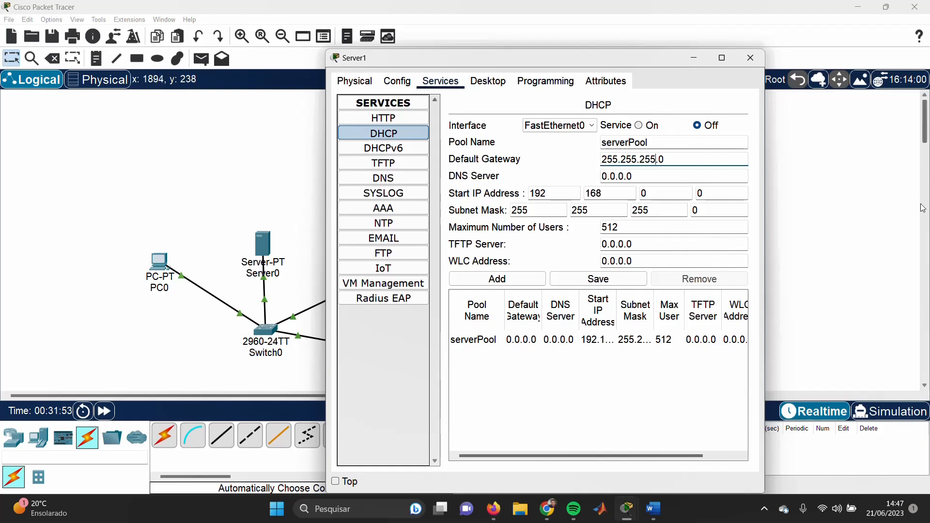
# Set the DHCP pool's default gateway to 192.168.0.1 and its DNS server to 192.168.0.100
pyautogui.tripleClick(675, 163)
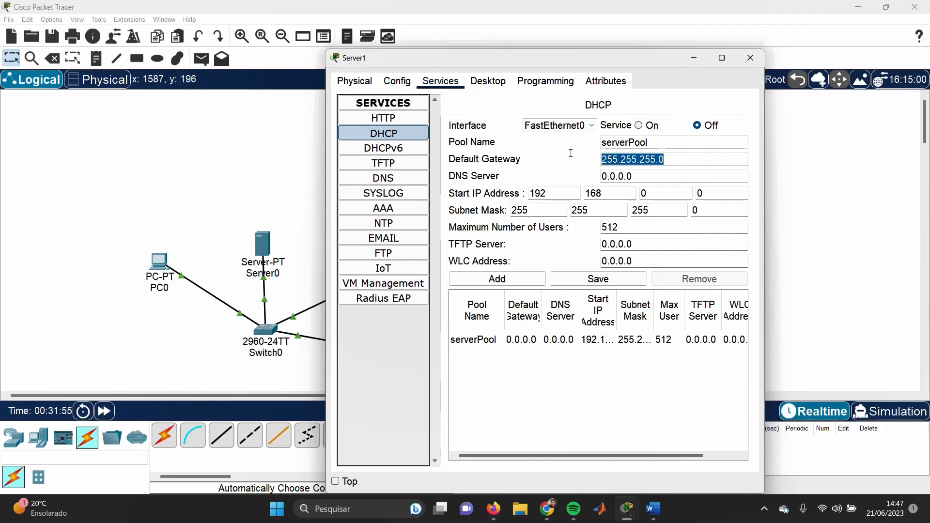
pyautogui.write('192.')
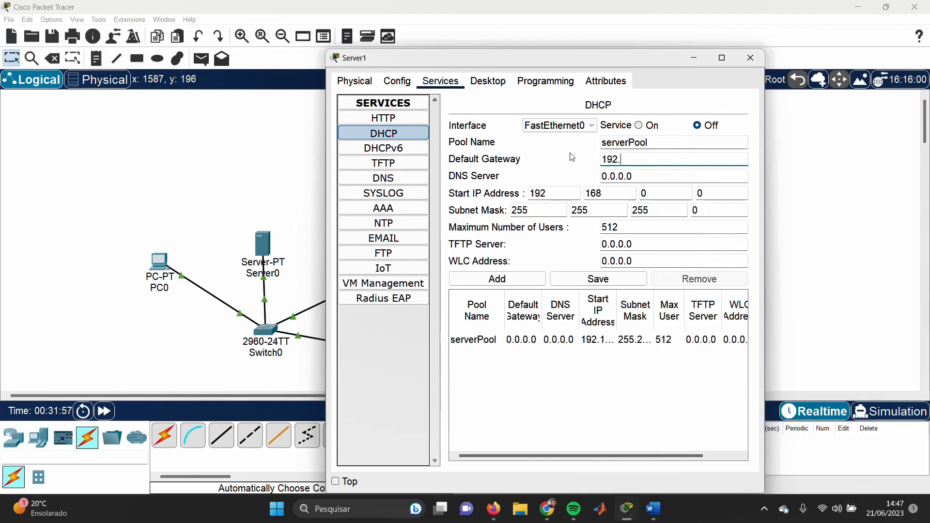
pyautogui.write('168.0.1')
pyautogui.click(628, 176)
pyautogui.moveTo(646, 180); pyautogui.dragTo(579, 174)
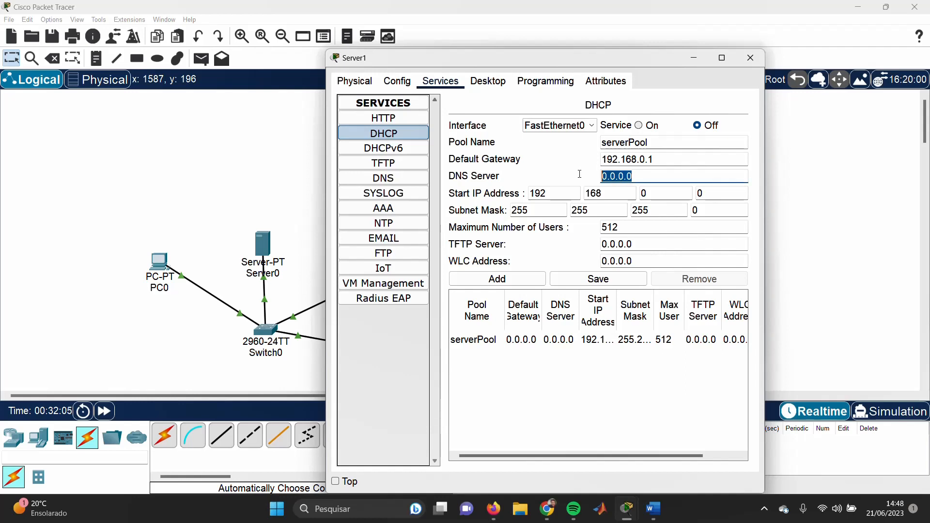
pyautogui.write('192.168')
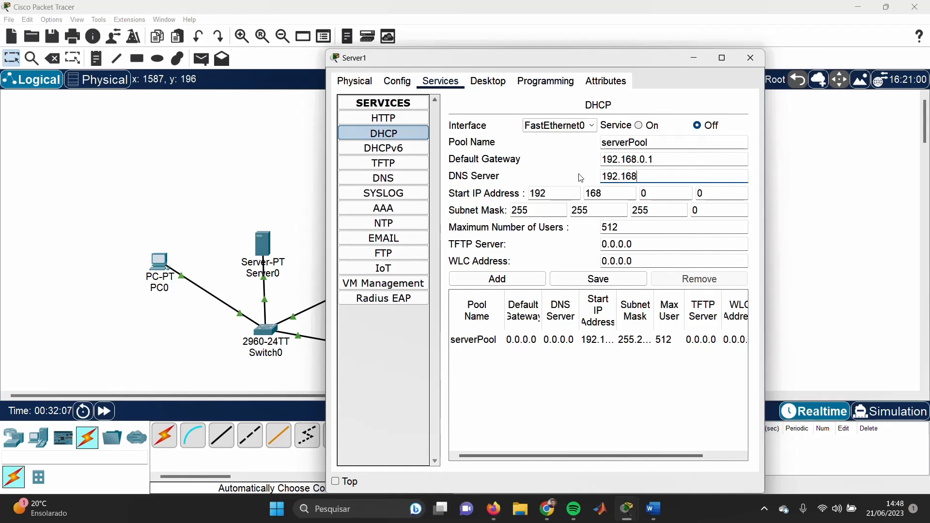
pyautogui.write('.0.100')
# Save serverPool with start IP address 192.168.0.3 and a maximum of 100 users
pyautogui.click(719, 198)
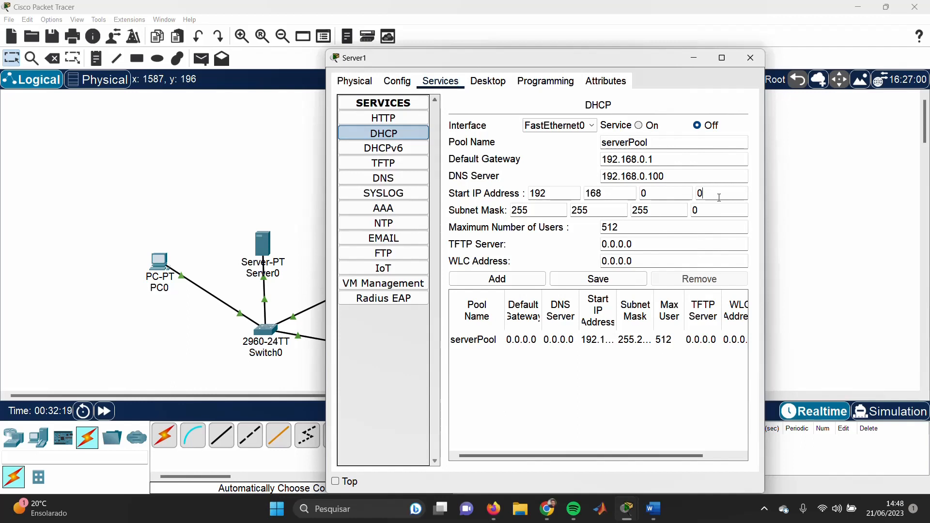
pyautogui.press('BackSpace')
pyautogui.write('3')
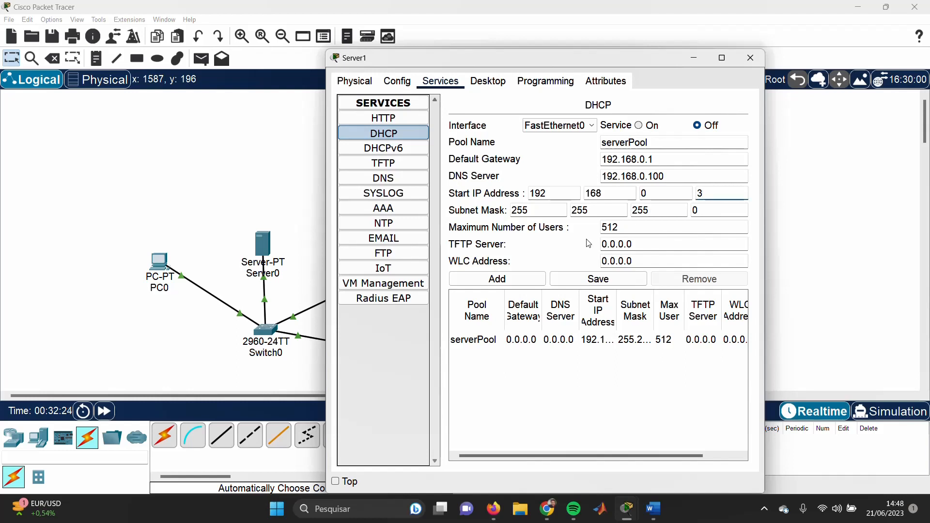
pyautogui.press('Tab')
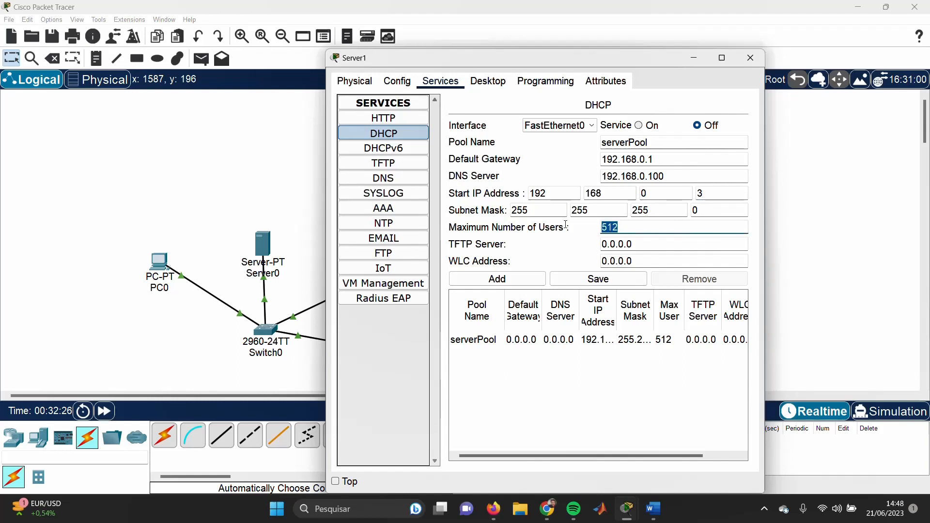
pyautogui.write('1')
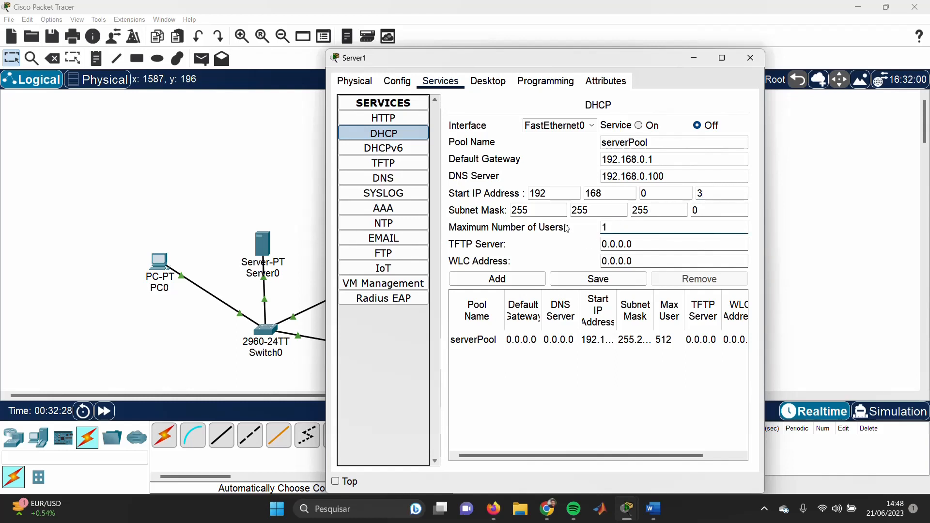
pyautogui.write('00')
pyautogui.click(601, 284)
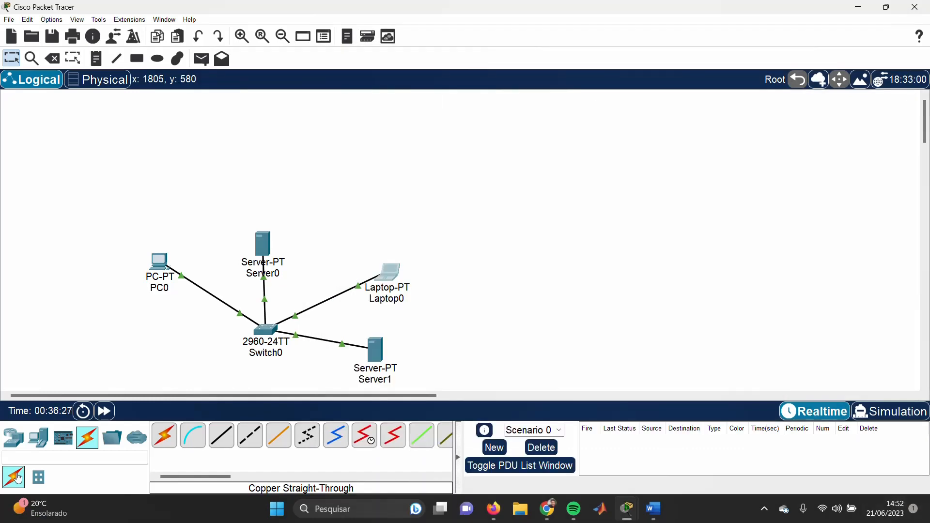
# Add a second PC to the workspace below PC0
pyautogui.click(39, 438)
pyautogui.click(164, 436)
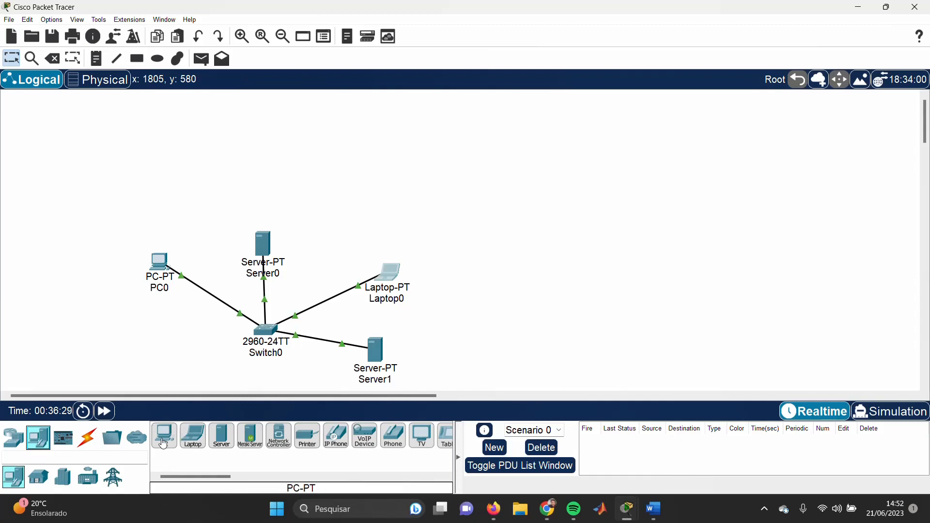
pyautogui.click(159, 354)
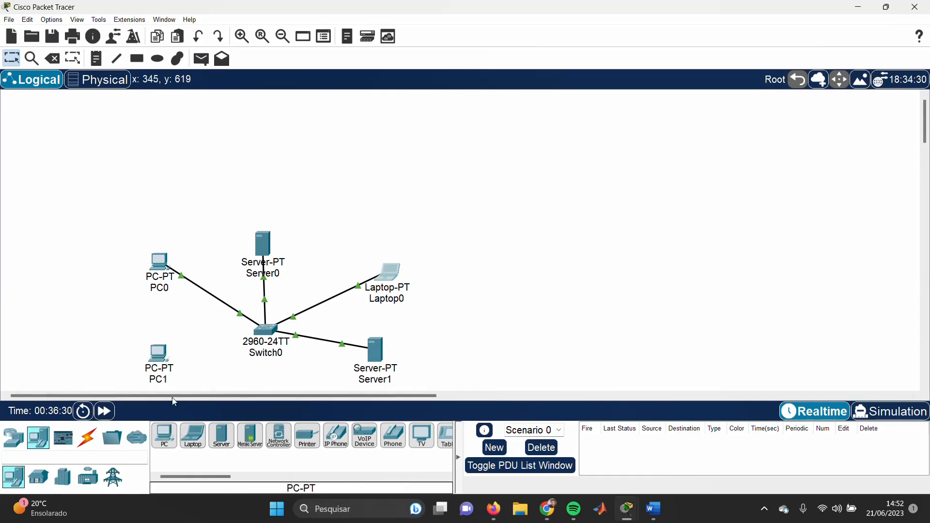
# Connect PC1 to Switch0's FastEthernet0/5 port with a copper straight-through cable
pyautogui.click(87, 438)
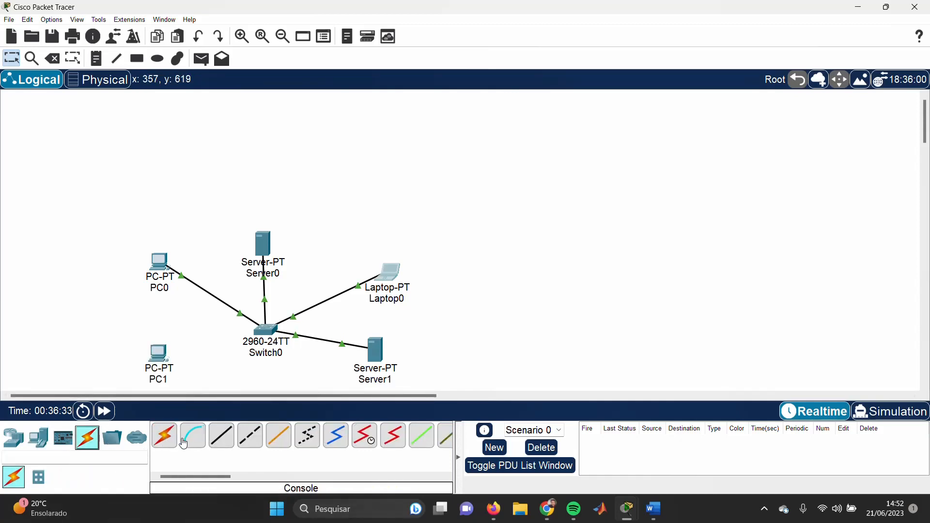
pyautogui.click(222, 437)
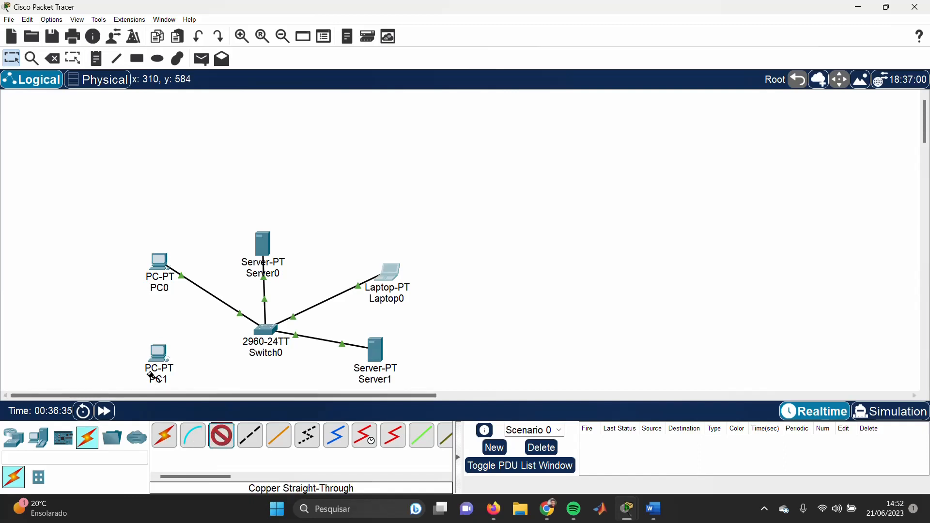
pyautogui.click(160, 358)
pyautogui.click(201, 409)
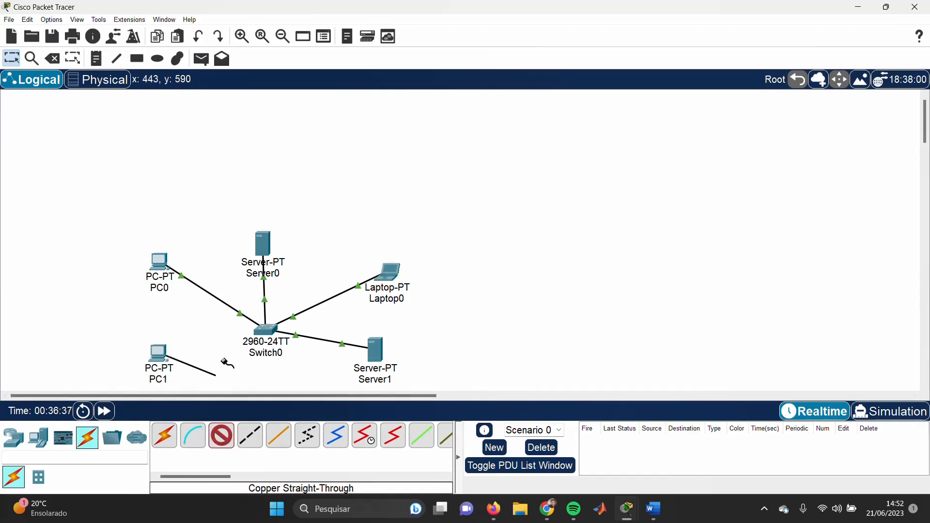
pyautogui.click(258, 344)
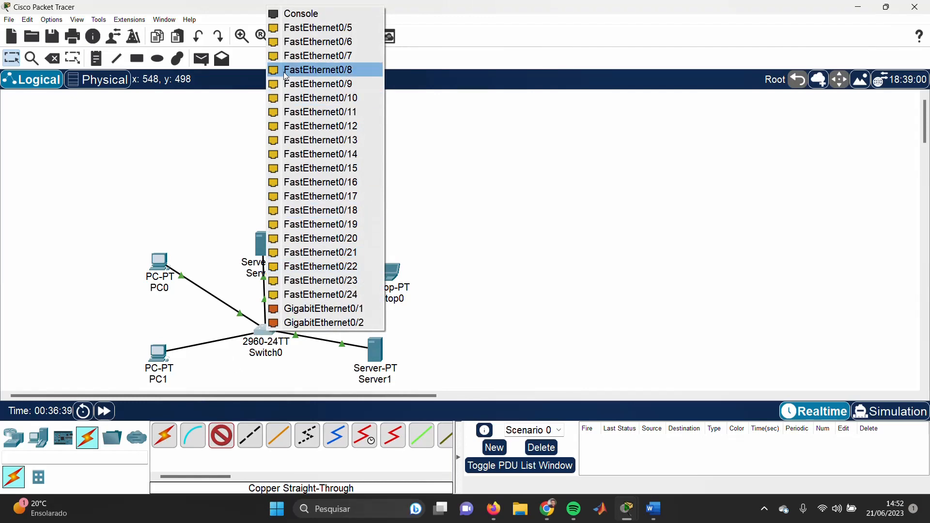
pyautogui.click(313, 32)
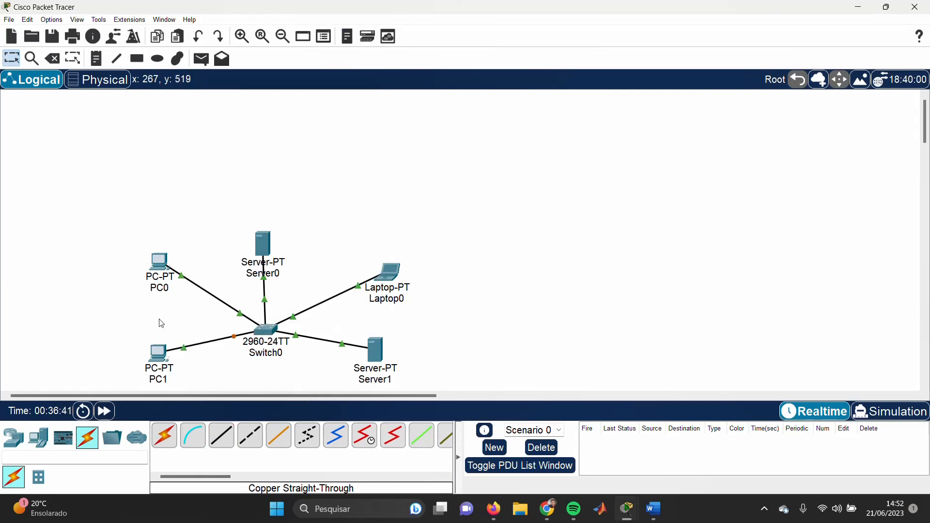
# Switch PC1's IP configuration to DHCP to request an address, and close its window
pyautogui.click(161, 353)
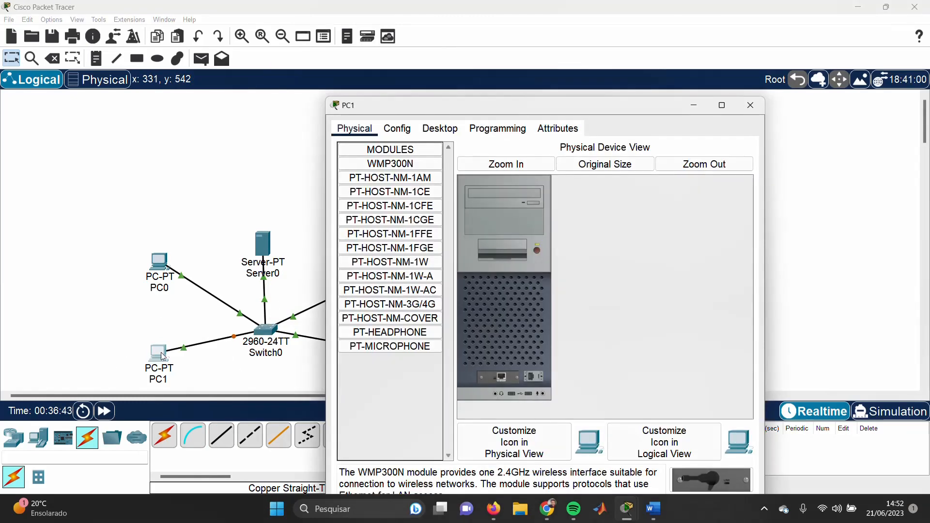
pyautogui.click(438, 129)
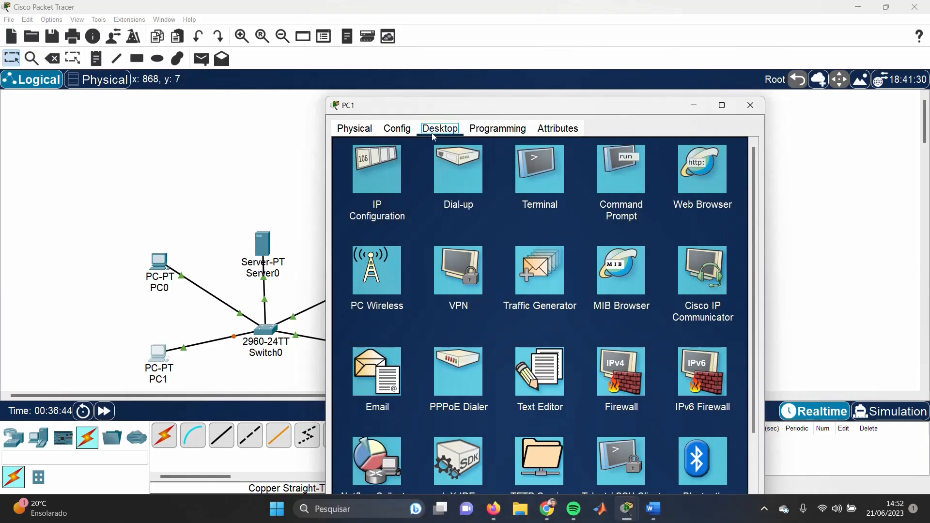
pyautogui.click(396, 165)
pyautogui.click(371, 196)
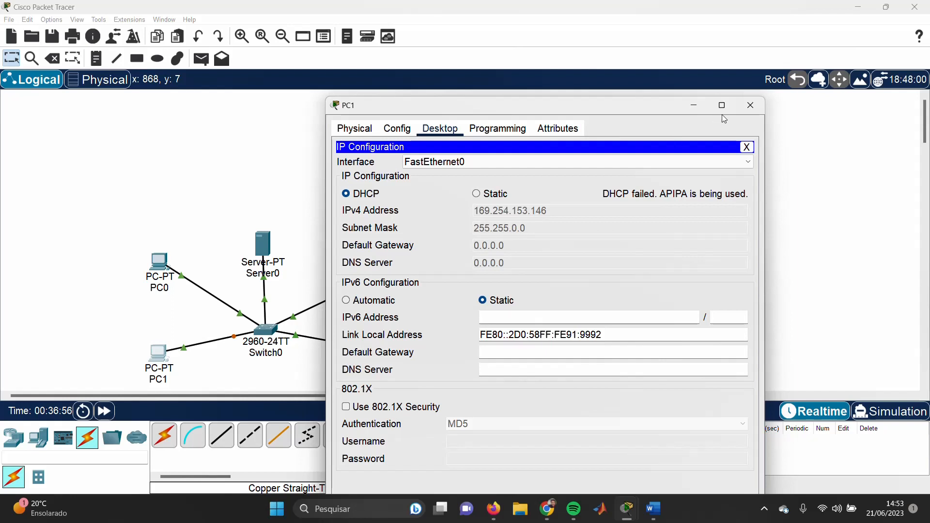
pyautogui.click(750, 106)
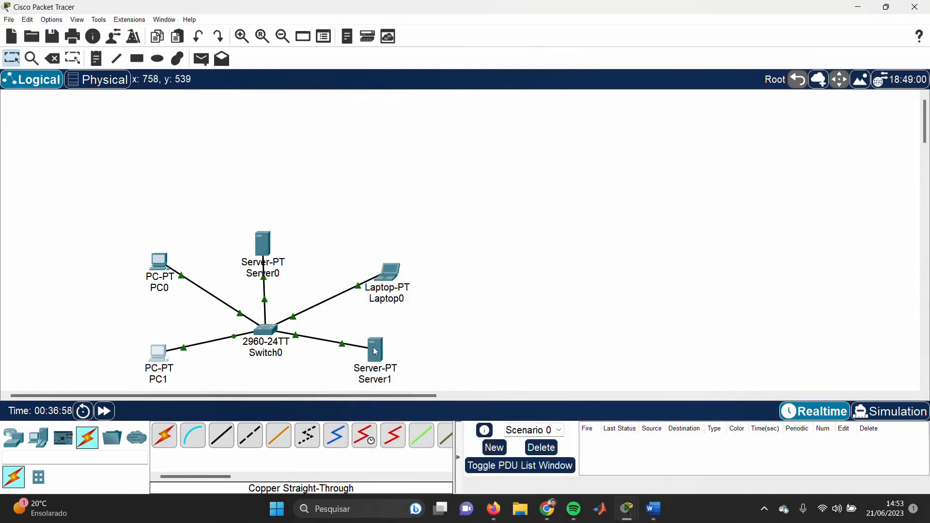
# Turn on the DHCP service on Server1 and close the server's window
pyautogui.click(376, 350)
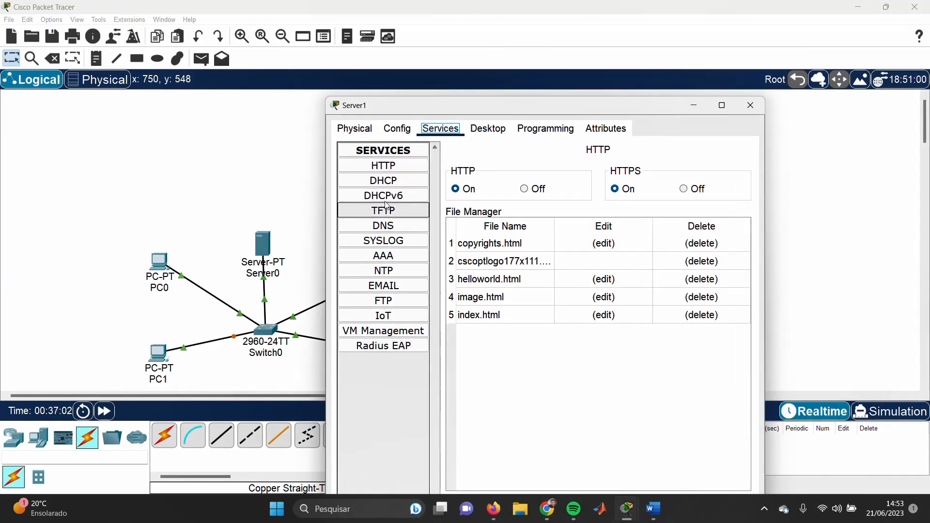
pyautogui.click(402, 182)
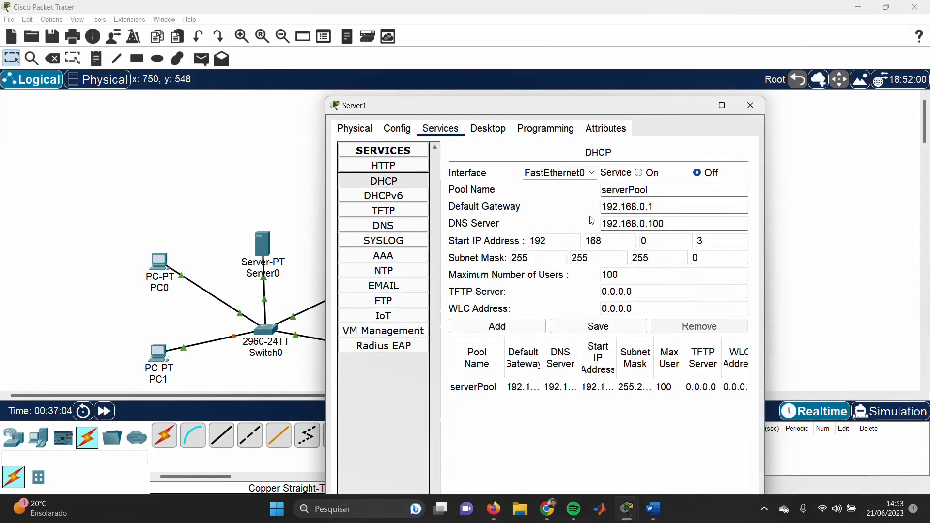
pyautogui.click(640, 173)
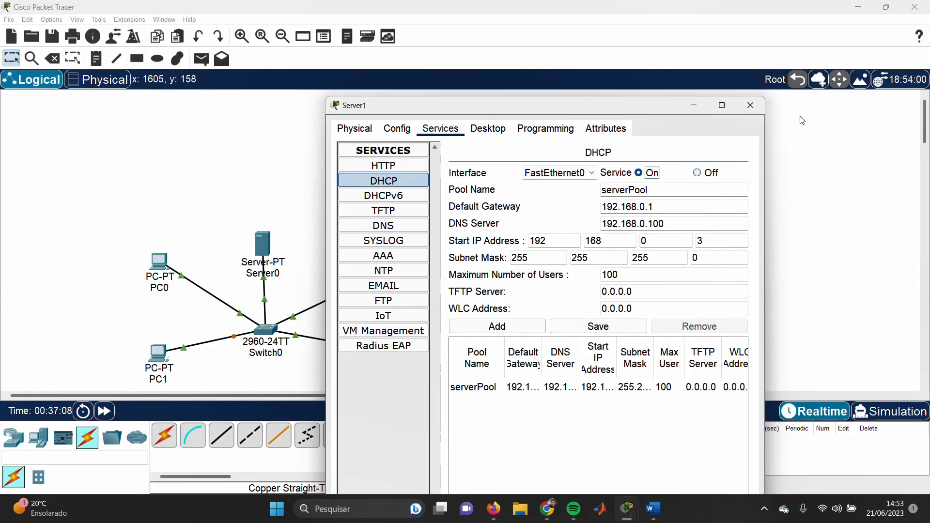
pyautogui.click(751, 105)
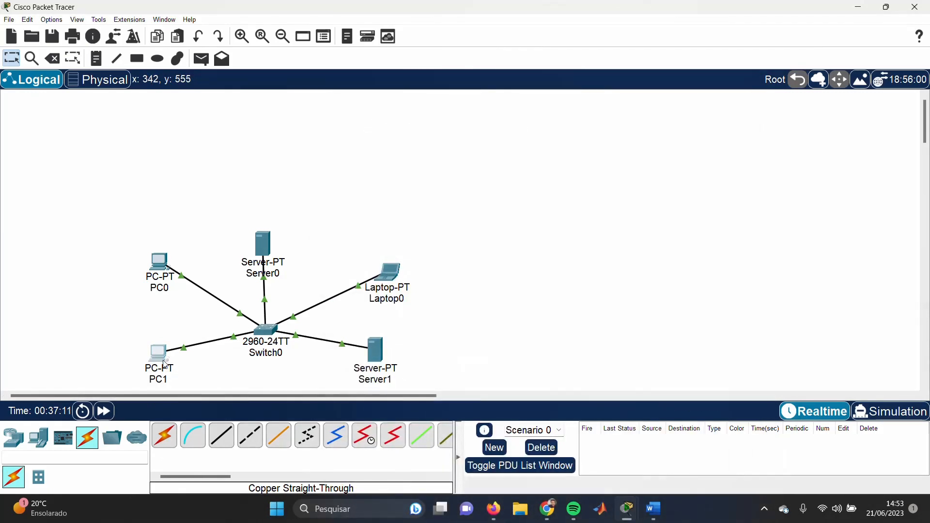
# Request a new address for PC1 by switching its IP configuration to static and back to DHCP
pyautogui.click(154, 362)
pyautogui.click(378, 199)
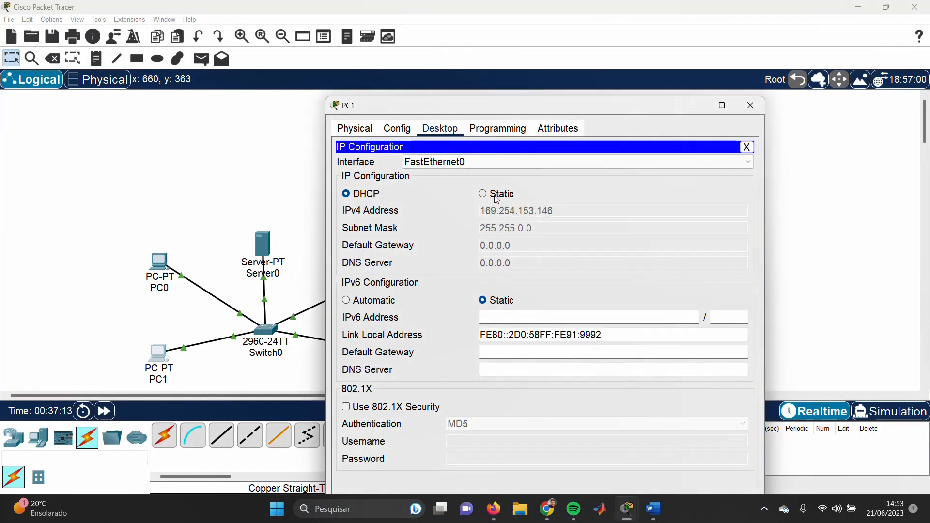
pyautogui.click(476, 196)
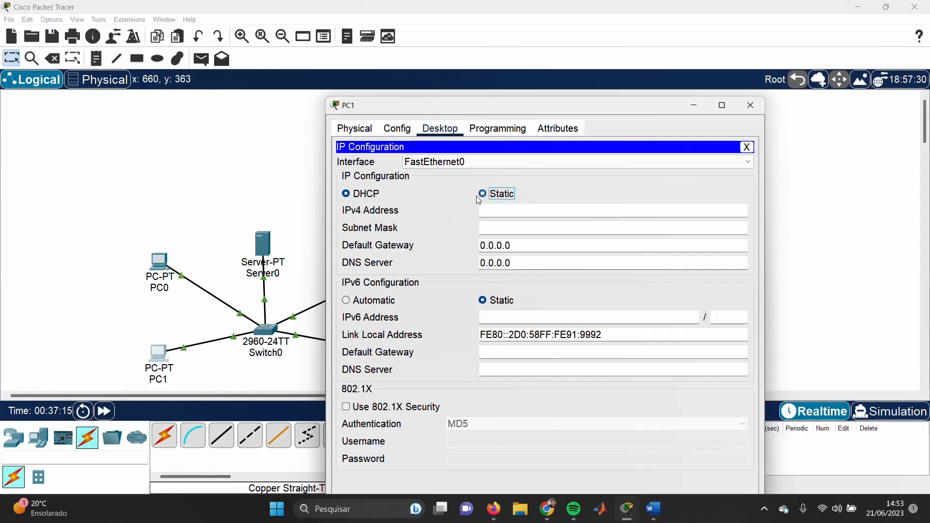
pyautogui.click(363, 195)
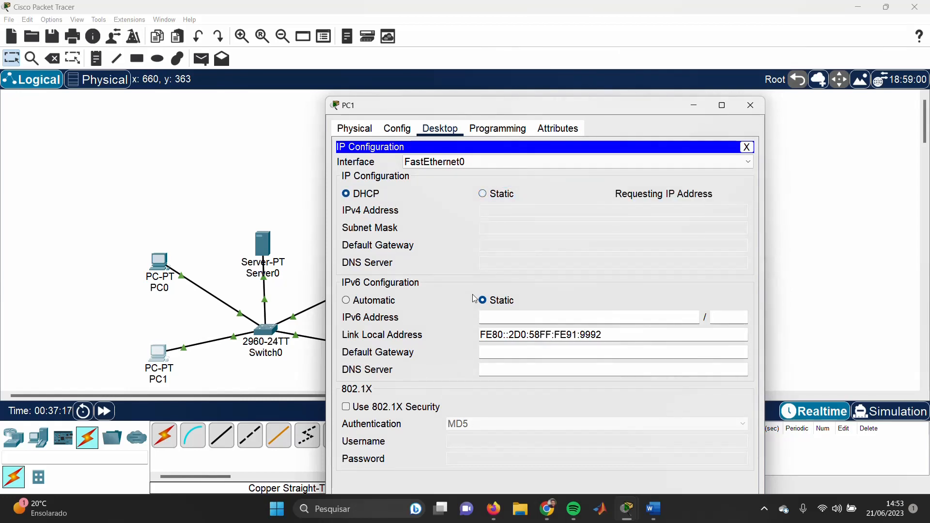
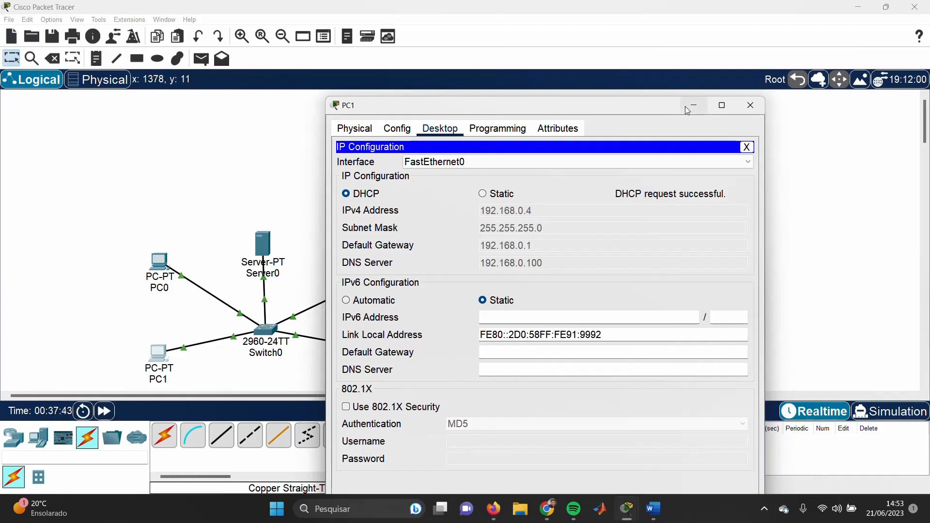
# Close PC1's window and switch Laptop0's IP configuration to DHCP
pyautogui.click(751, 105)
pyautogui.click(402, 276)
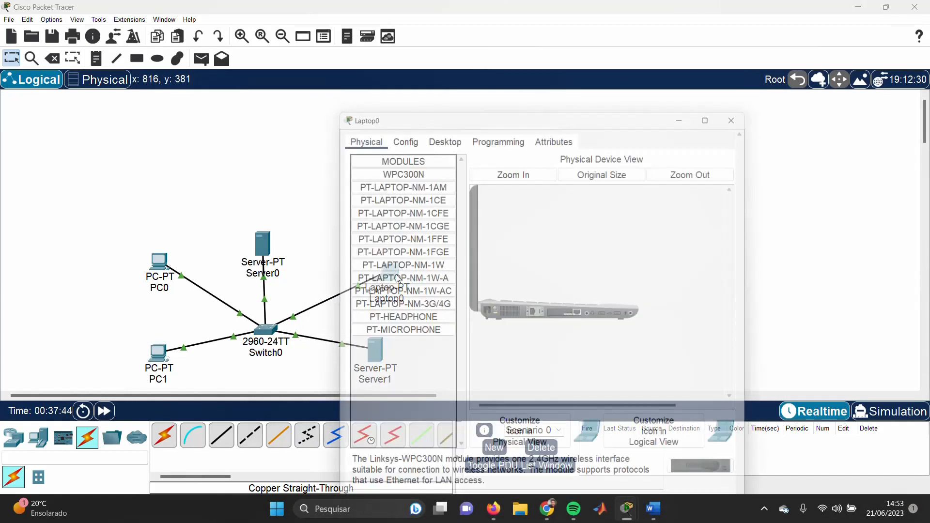
pyautogui.click(454, 131)
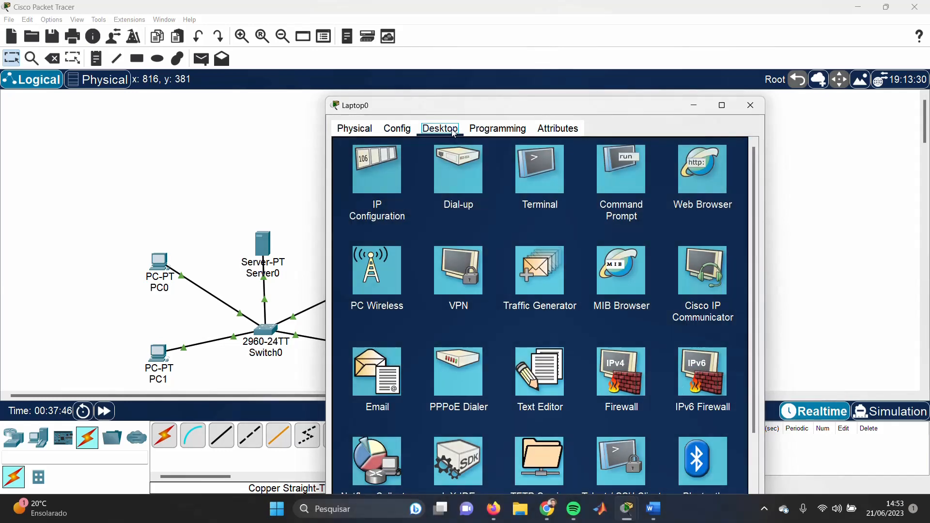
pyautogui.click(370, 179)
pyautogui.click(483, 194)
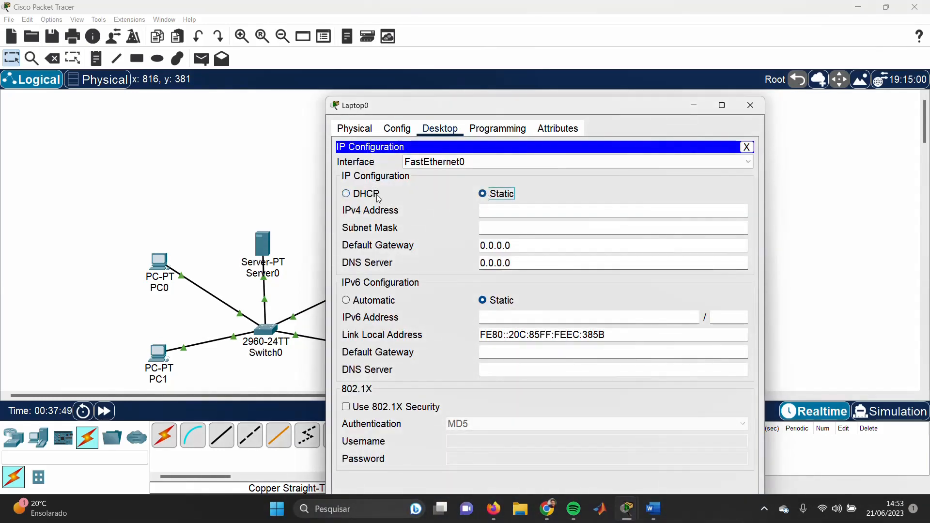
pyautogui.click(346, 193)
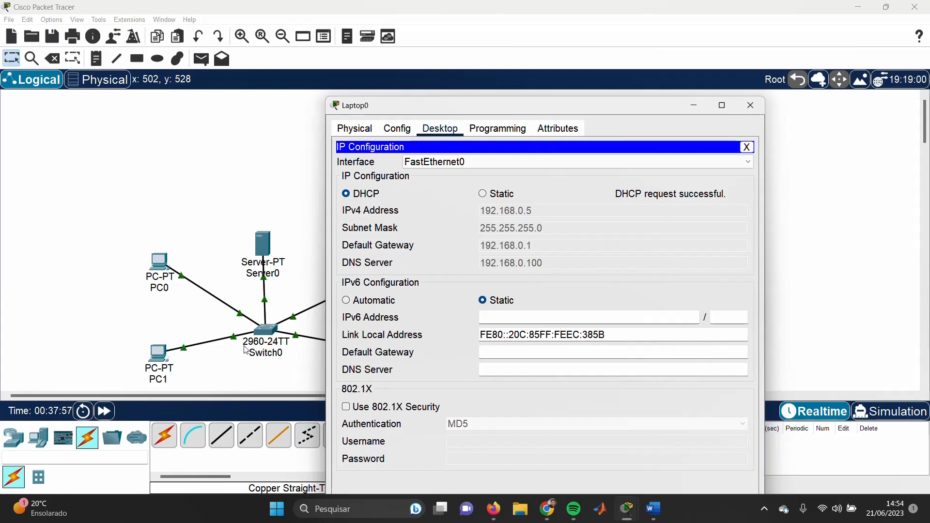
# Ping Laptop0's address 192.168.0.5 from PC1's Command Prompt
pyautogui.click(158, 353)
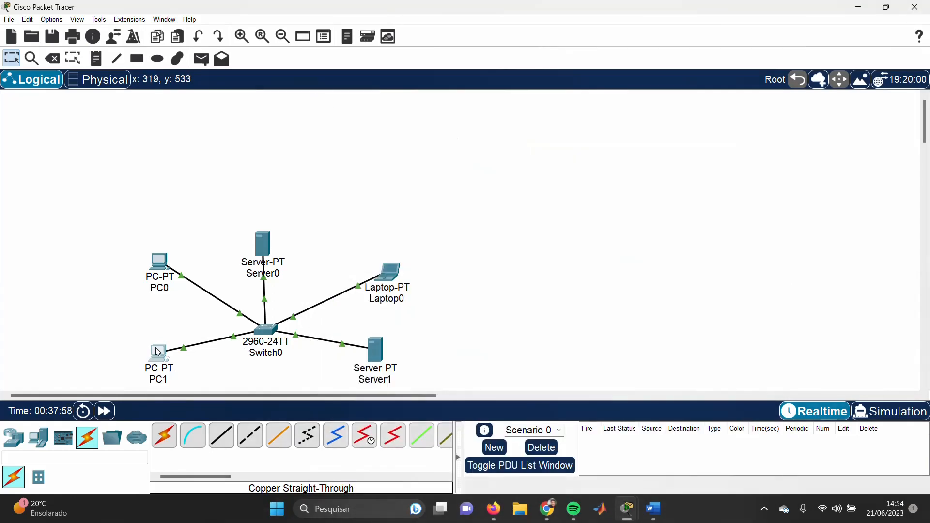
pyautogui.click(158, 354)
pyautogui.click(518, 144)
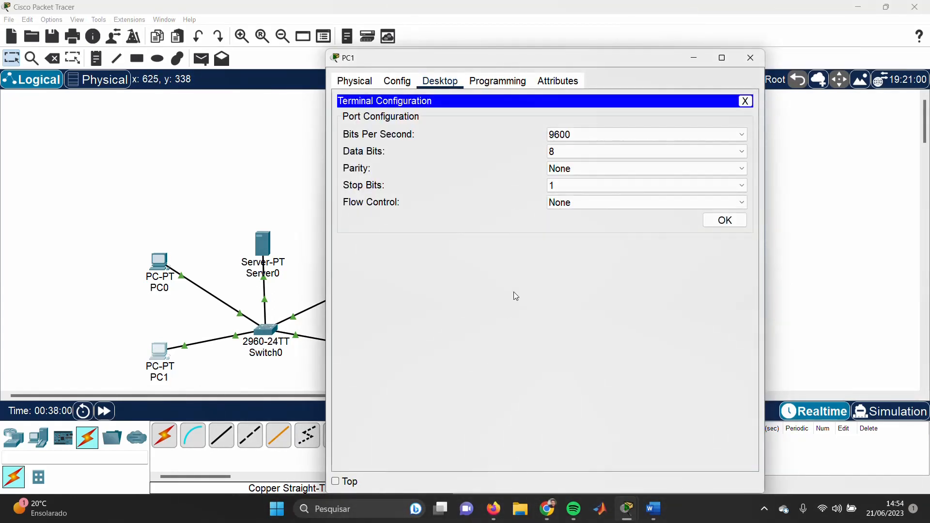
pyautogui.click(746, 101)
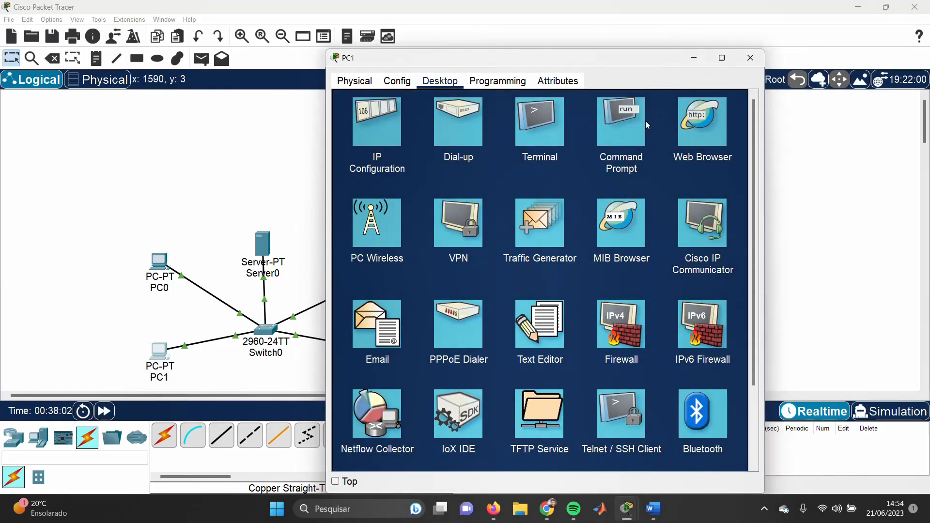
pyautogui.click(645, 121)
pyautogui.write('ping')
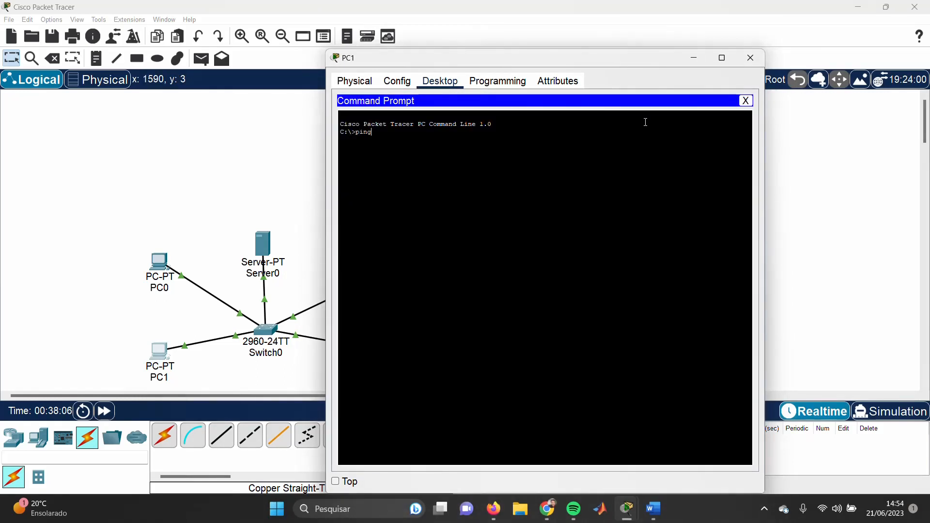
pyautogui.write(' 192.168.0.5')
pyautogui.press('Return')
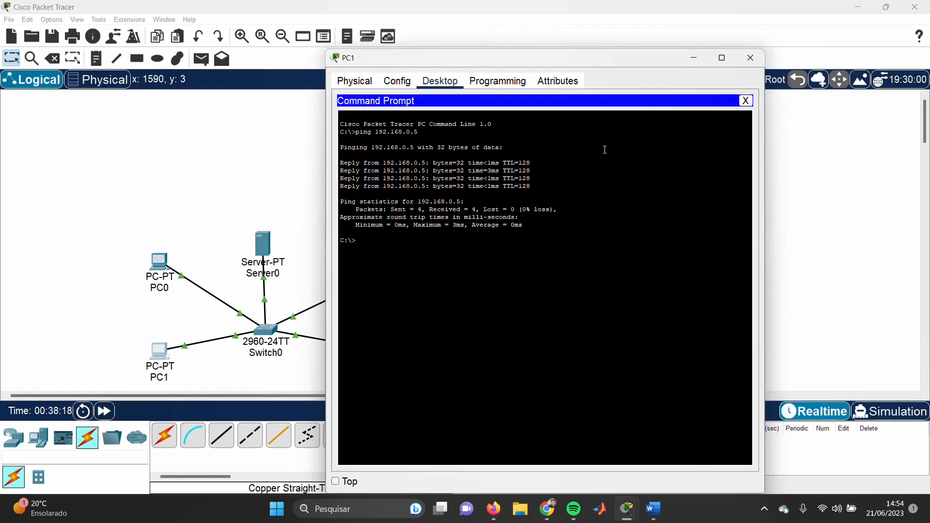
# Load the web page at 192.168.0.100 in PC1's Web Browser, and close PC1's window
pyautogui.click(746, 101)
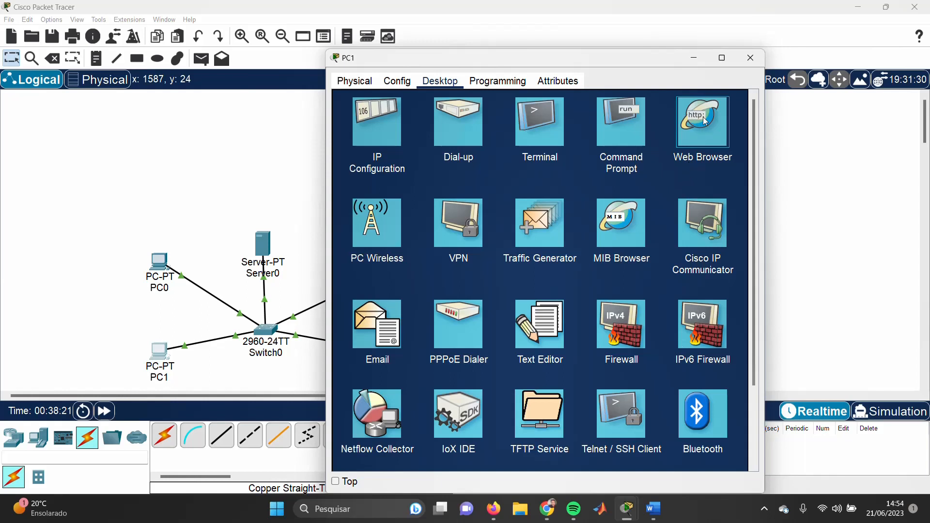
pyautogui.click(705, 121)
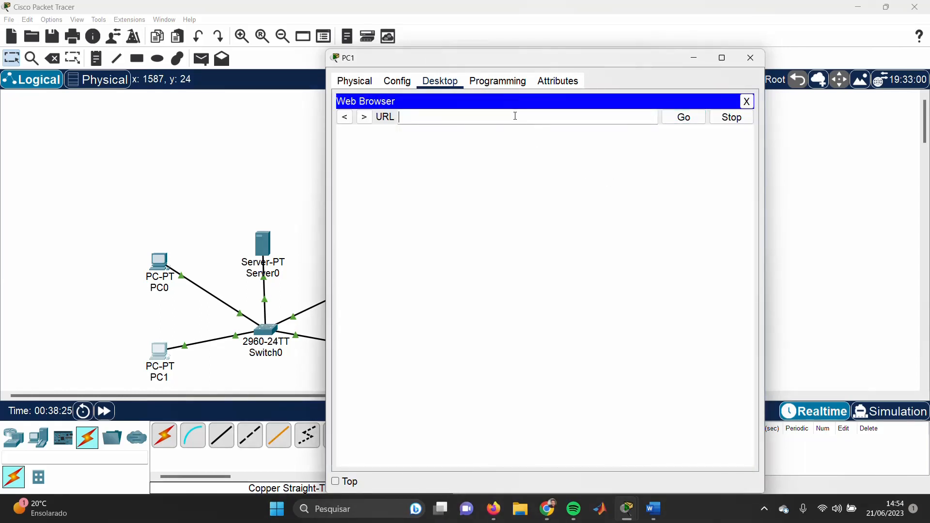
pyautogui.write('192.168.0.100')
pyautogui.press('Return')
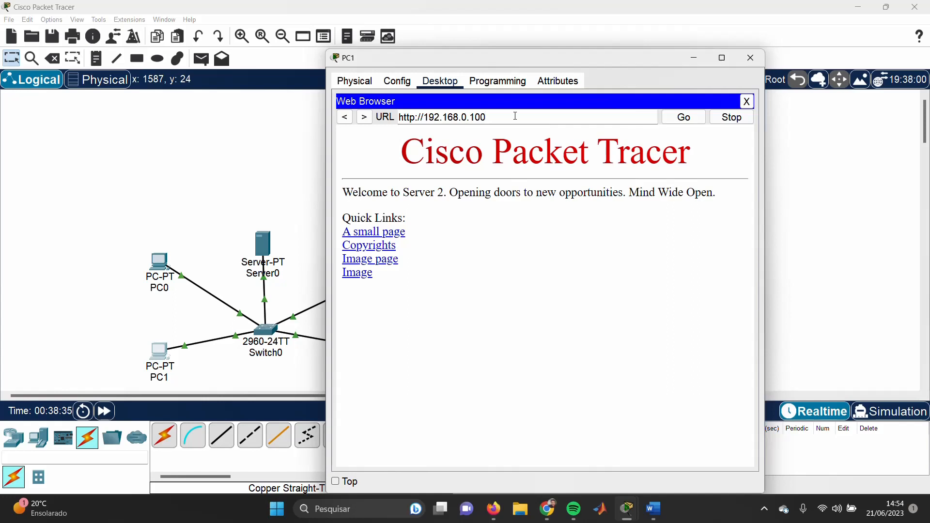
pyautogui.moveTo(514, 116); pyautogui.dragTo(472, 230)
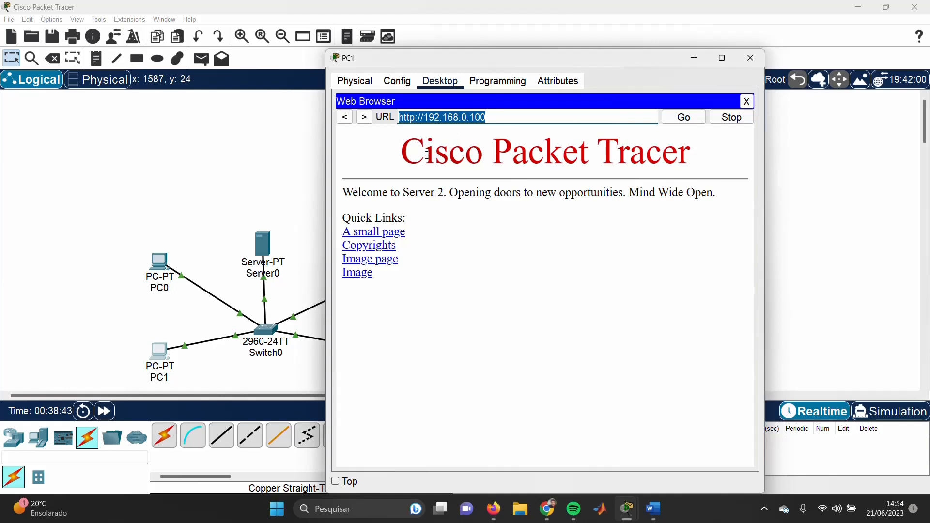
pyautogui.click(751, 58)
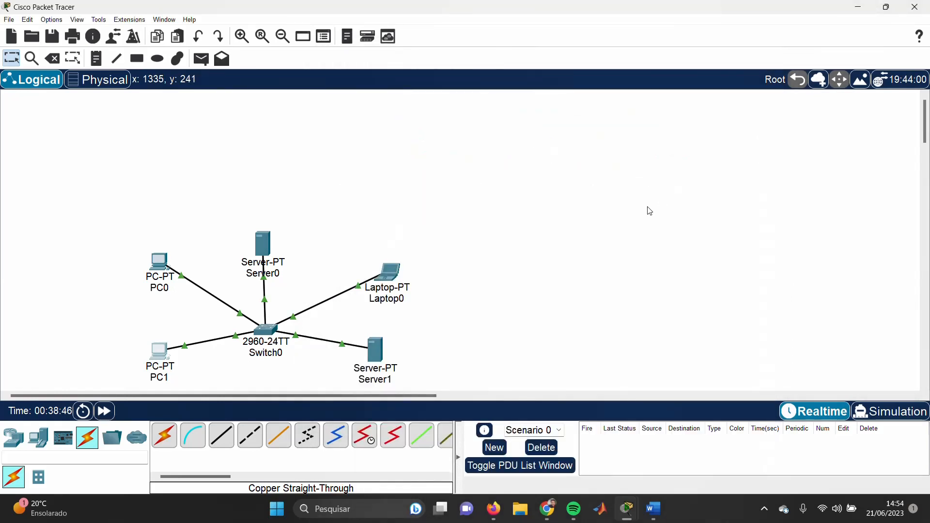
# Turn on the DNS service on Server1
pyautogui.click(375, 350)
pyautogui.click(382, 178)
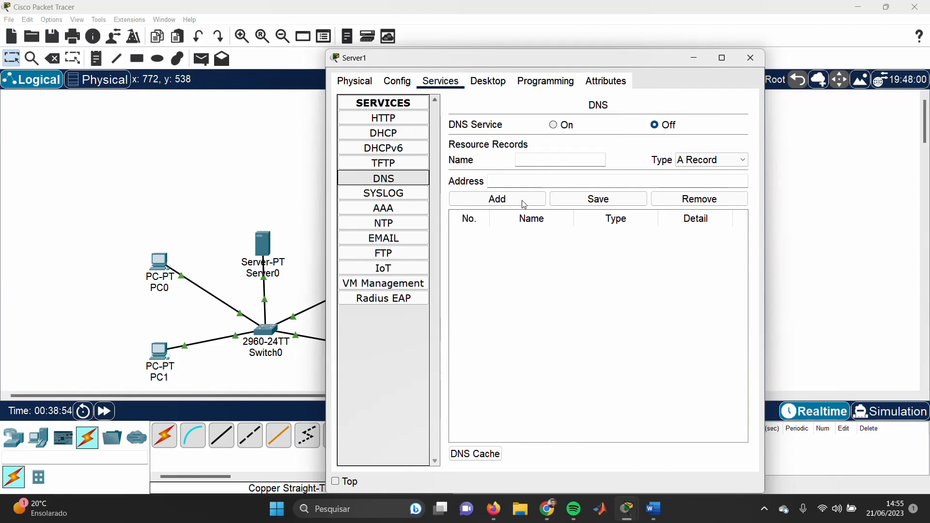
pyautogui.click(552, 125)
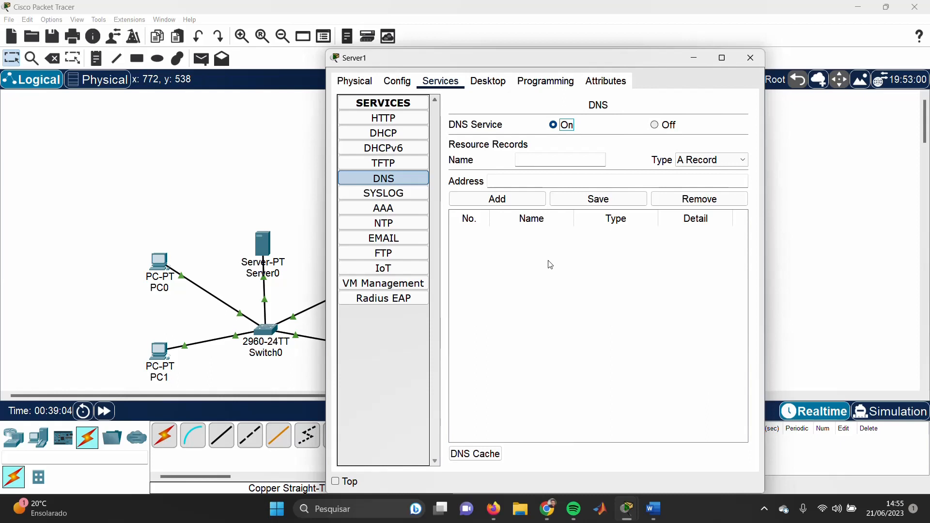
# Try to add a DNS record named site1 on Server1 without an address
pyautogui.click(521, 203)
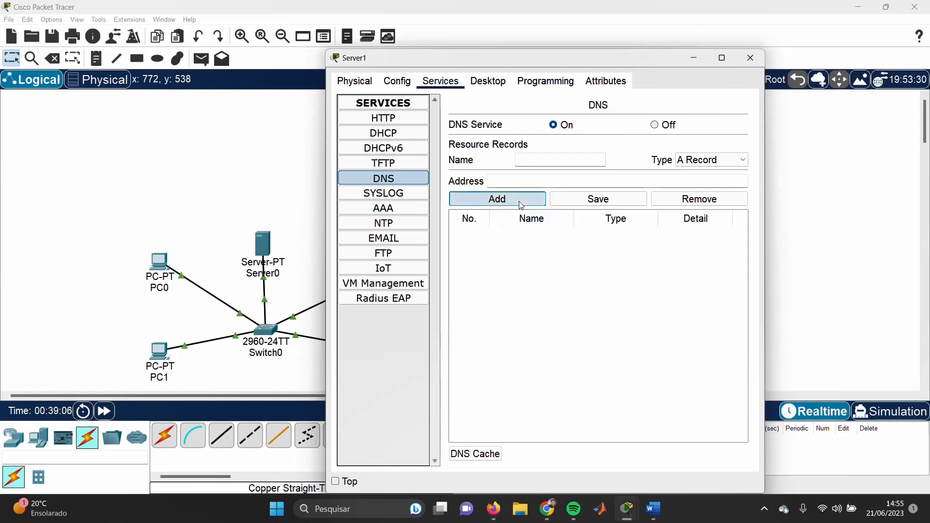
pyautogui.click(516, 261)
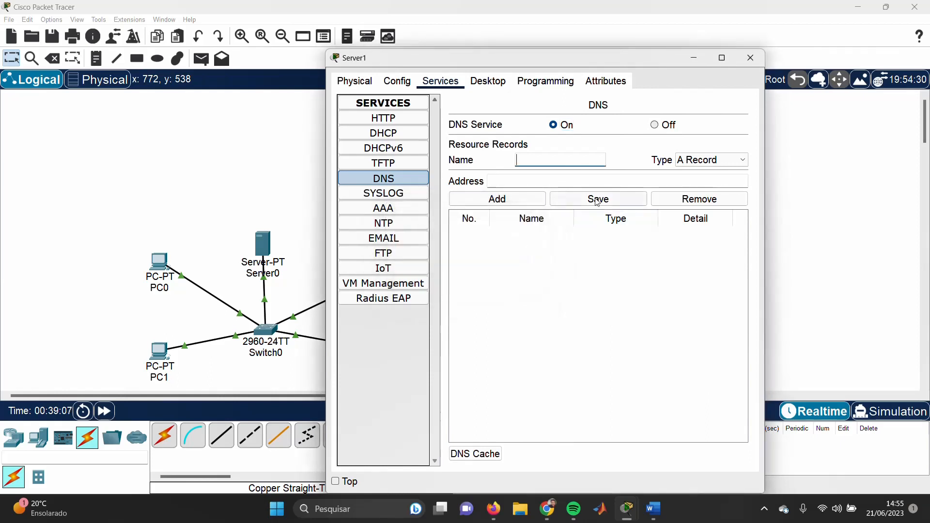
pyautogui.click(553, 159)
pyautogui.write('site1')
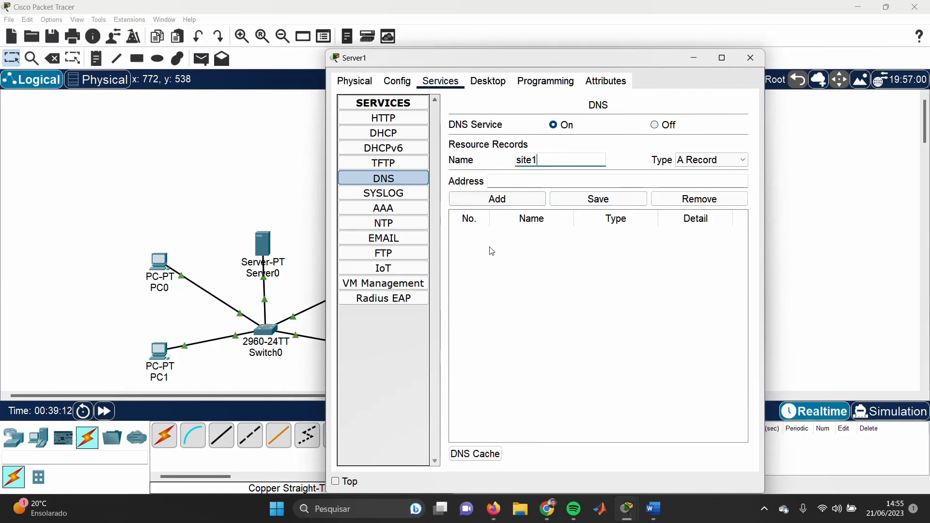
pyautogui.click(509, 199)
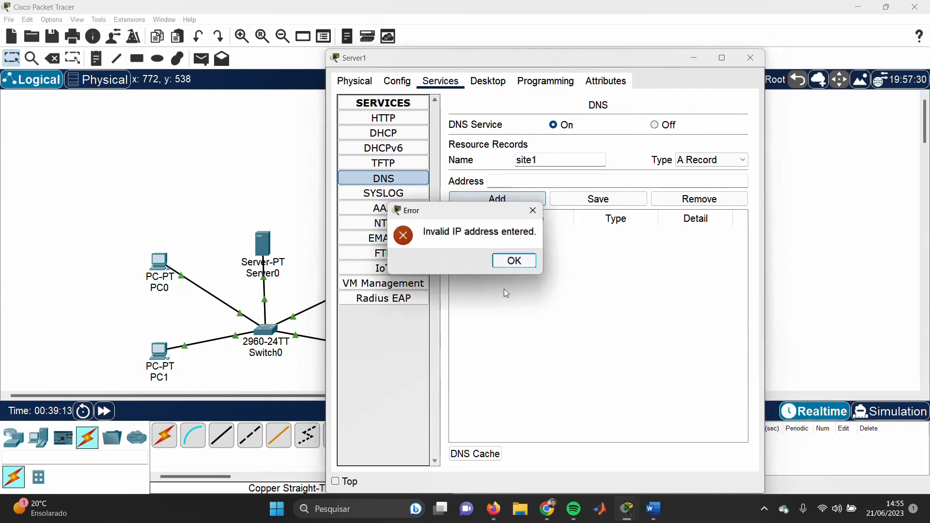
pyautogui.click(515, 261)
pyautogui.moveTo(551, 165); pyautogui.dragTo(490, 162)
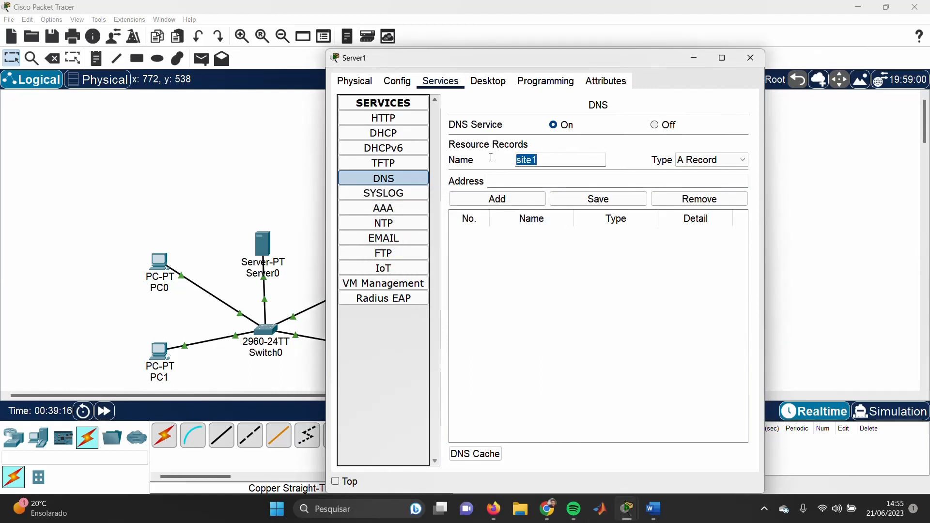
pyautogui.write('www.site')
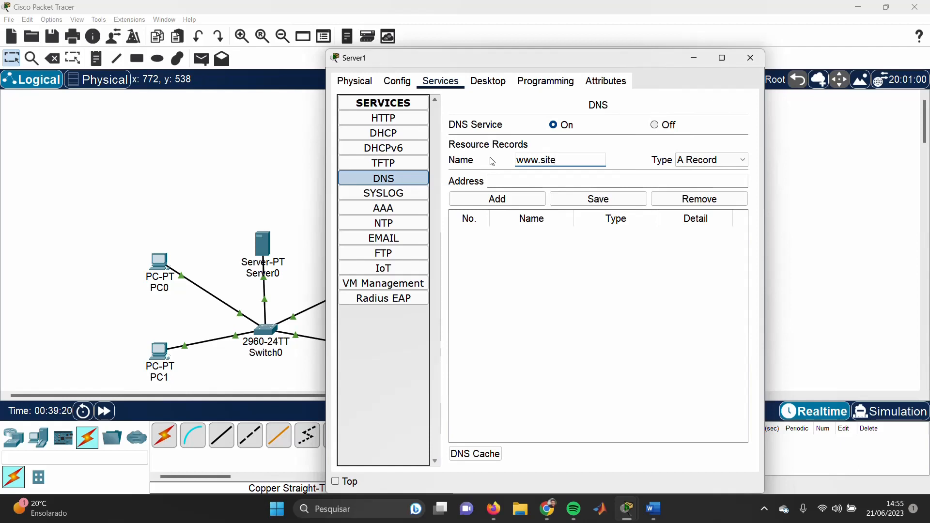
pyautogui.write('1.com')
pyautogui.press('Tab')
pyautogui.click(503, 180)
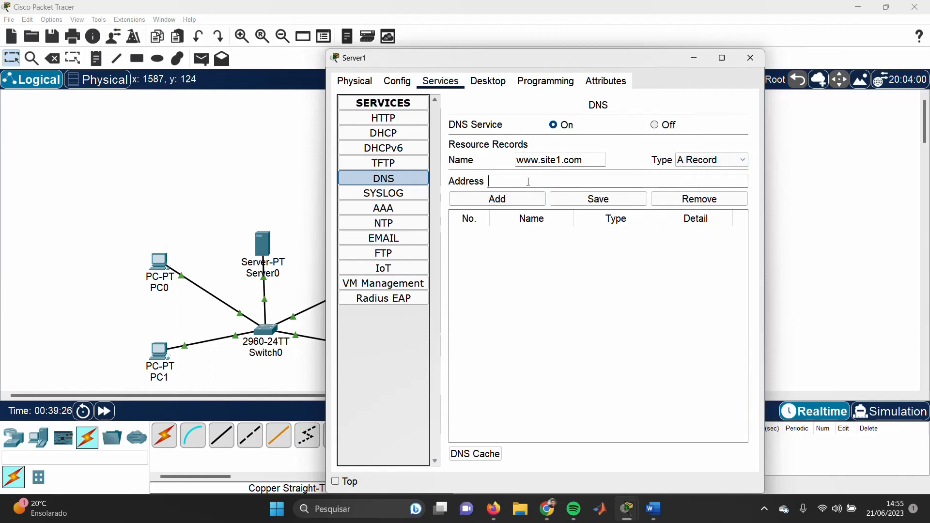
pyautogui.write('192.168.0.2')
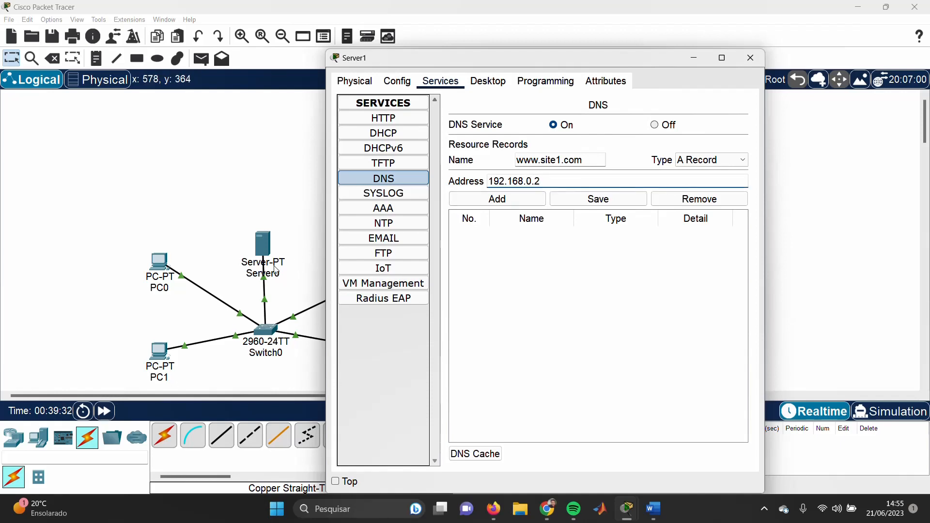
pyautogui.click(540, 203)
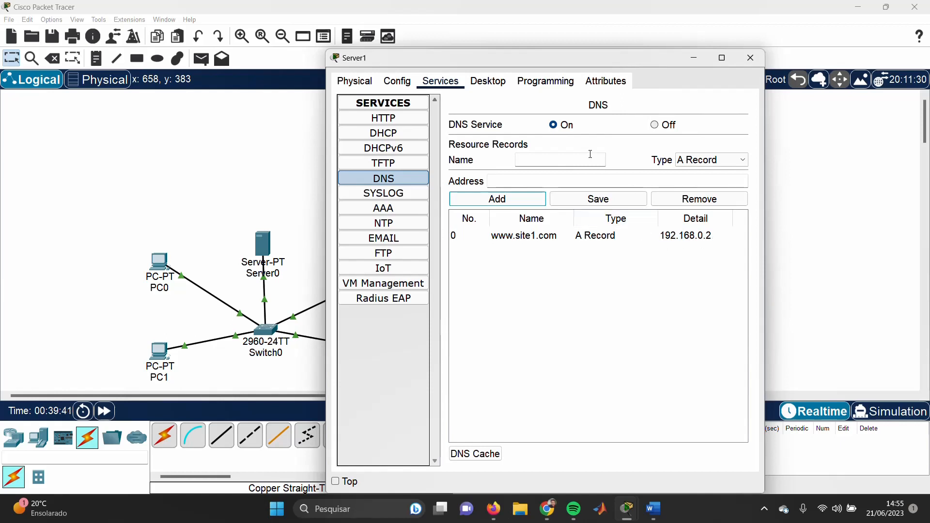
pyautogui.click(570, 159)
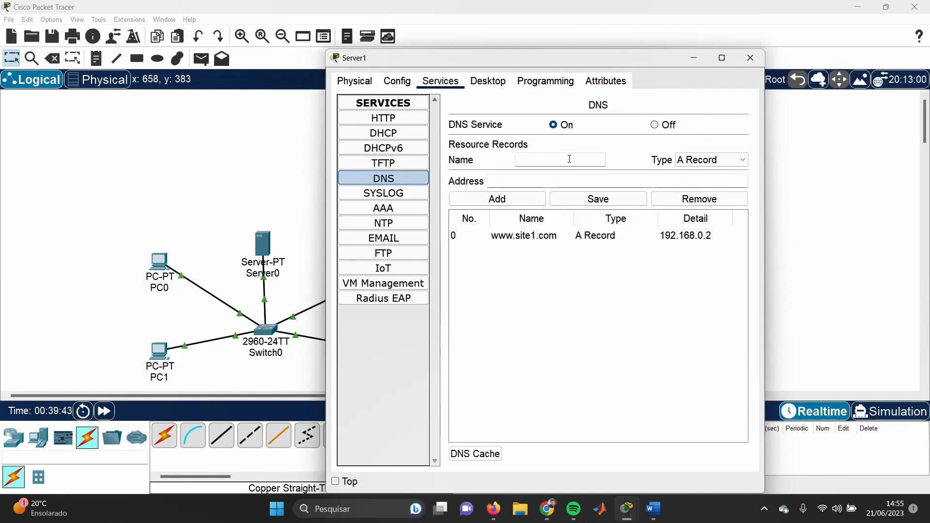
pyautogui.write('www.servido')
pyautogui.press('BackSpace')
pyautogui.press('BackSpace')
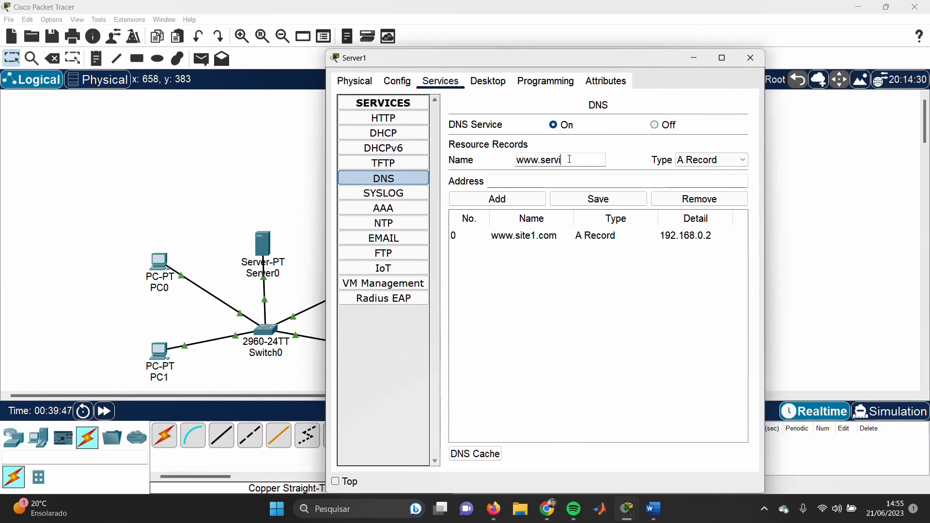
pyautogui.write('er2.')
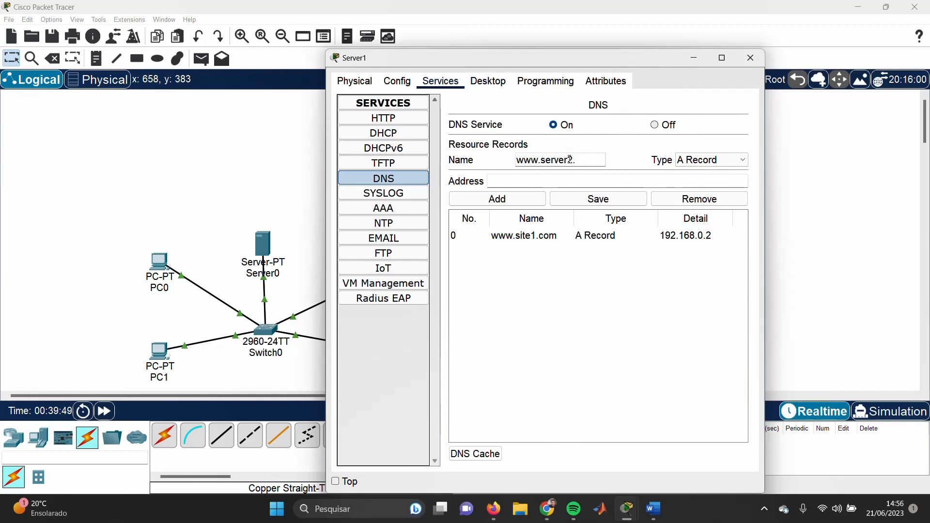
pyautogui.write('com')
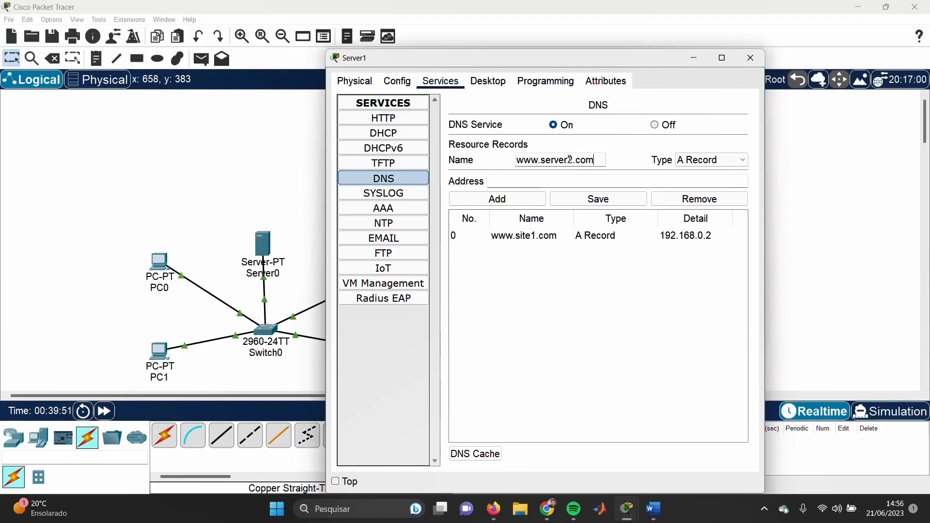
pyautogui.press('Tab')
pyautogui.click(546, 179)
pyautogui.write('192.1')
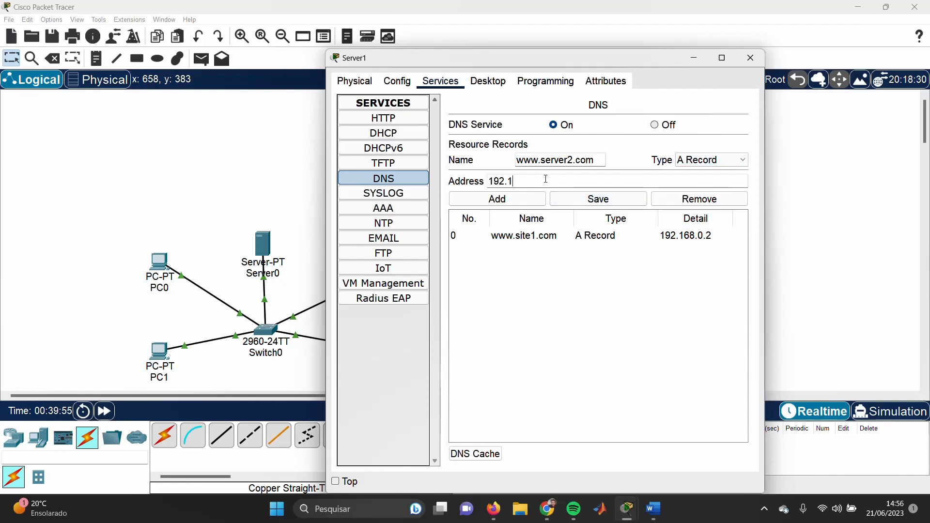
pyautogui.write('68.0')
pyautogui.press('BackSpace')
pyautogui.write('.100')
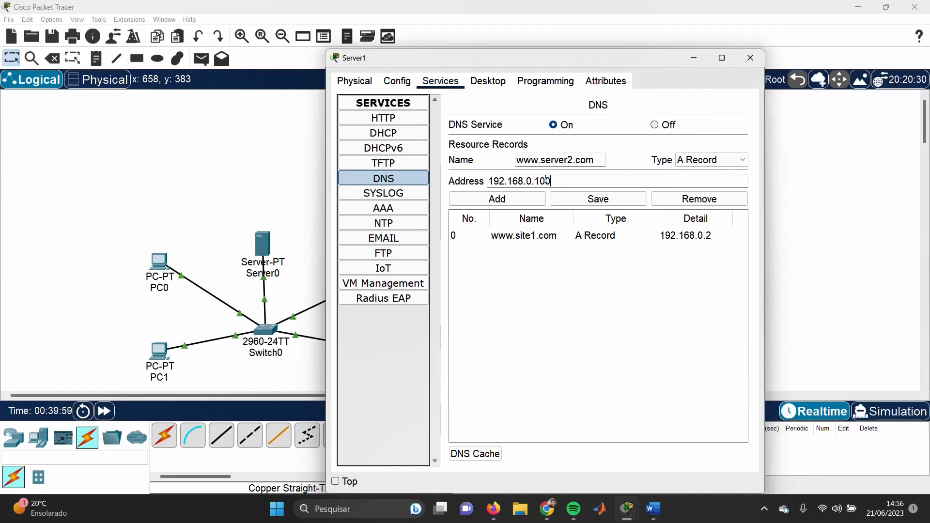
pyautogui.click(533, 197)
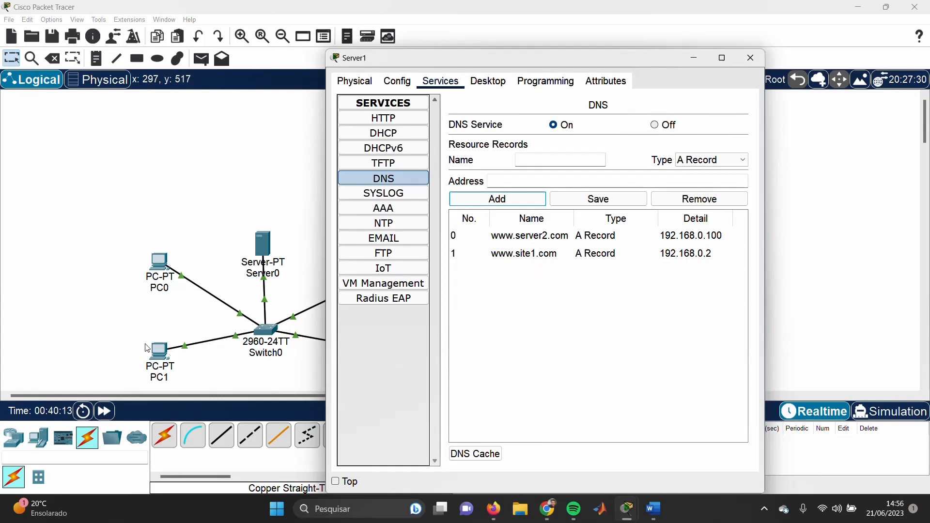
pyautogui.click(161, 356)
pyautogui.click(393, 116)
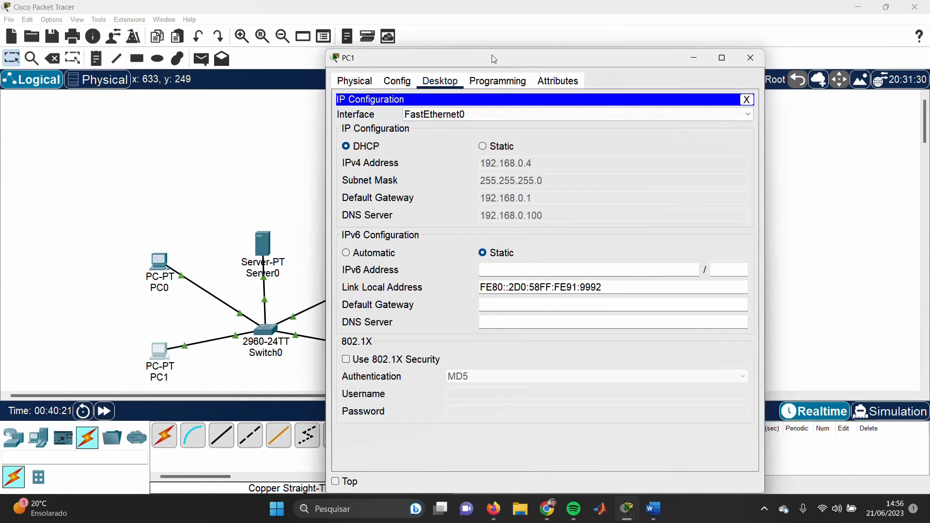
pyautogui.click(747, 100)
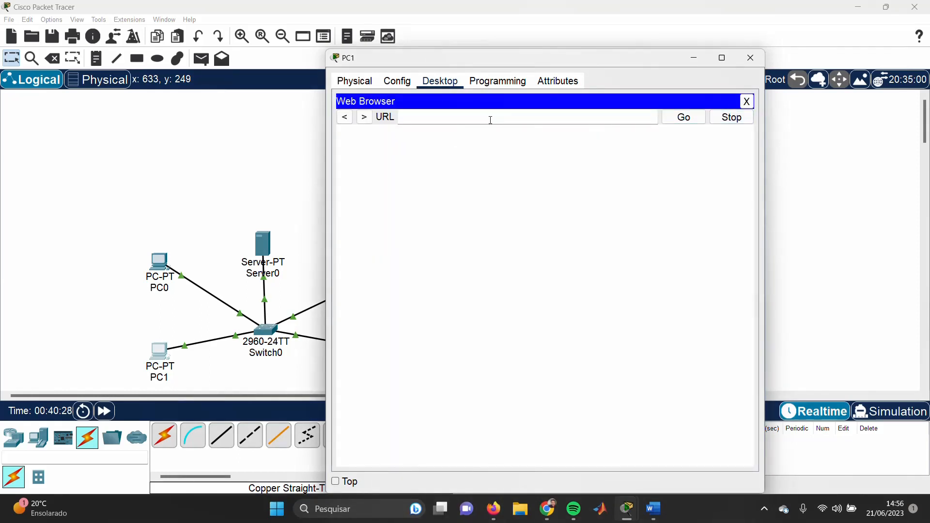
pyautogui.write('www.server2.com')
pyautogui.press('Return')
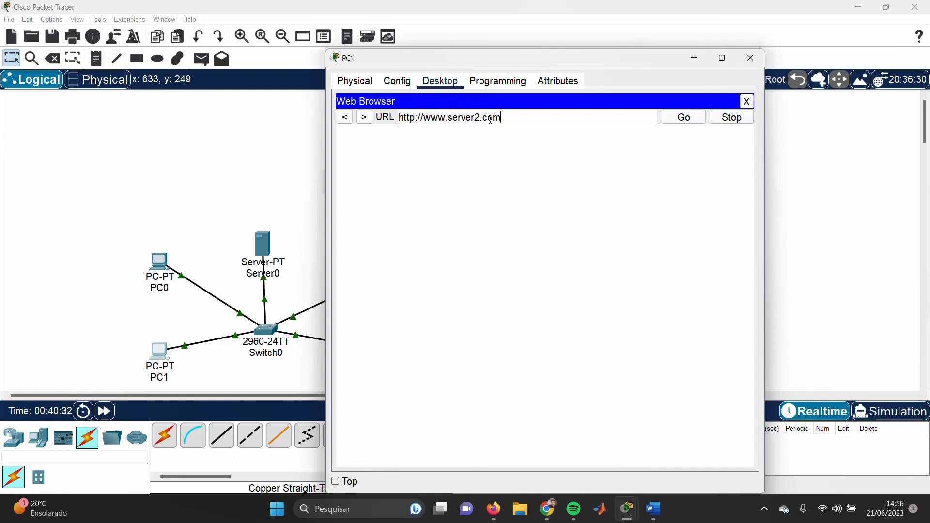
pyautogui.press('BackSpace')
pyautogui.press('BackSpace')
pyautogui.press('BackSpace')
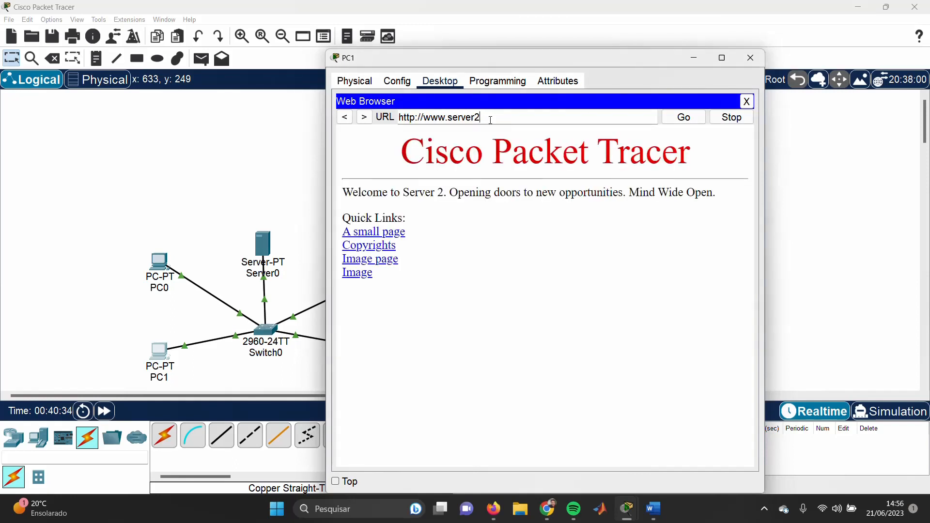
pyautogui.press('BackSpace')
pyautogui.press('BackSpace')
pyautogui.press('BackSpace')
pyautogui.press('BackSpace')
pyautogui.write('ite2')
pyautogui.write('1.com')
pyautogui.press('Return')
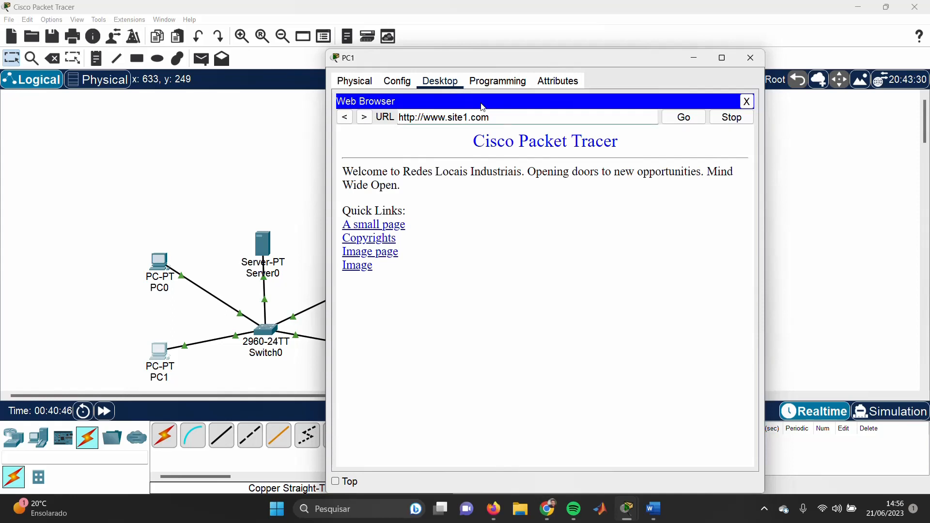
pyautogui.moveTo(491, 117); pyautogui.dragTo(421, 116)
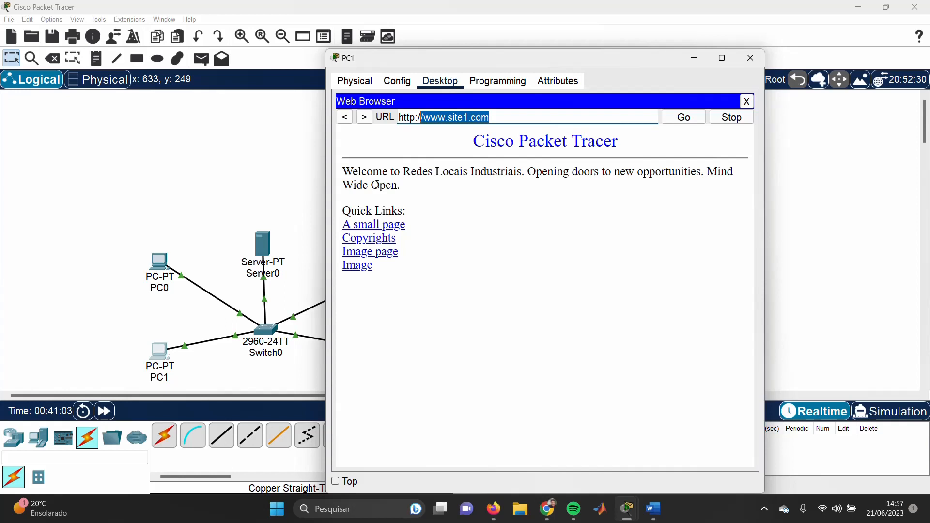
pyautogui.click(751, 60)
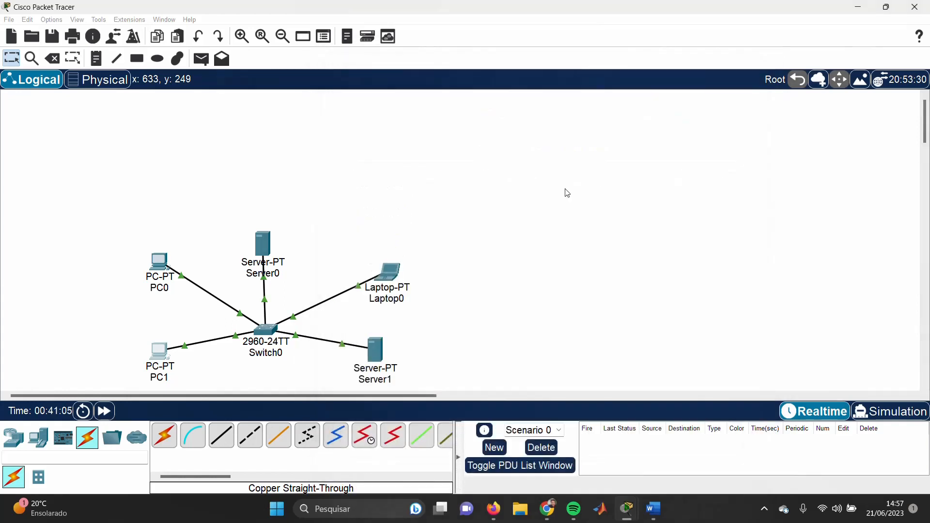
# Add a 4331 router to the workspace below Switch0
pyautogui.scroll(-3, 233, 322)
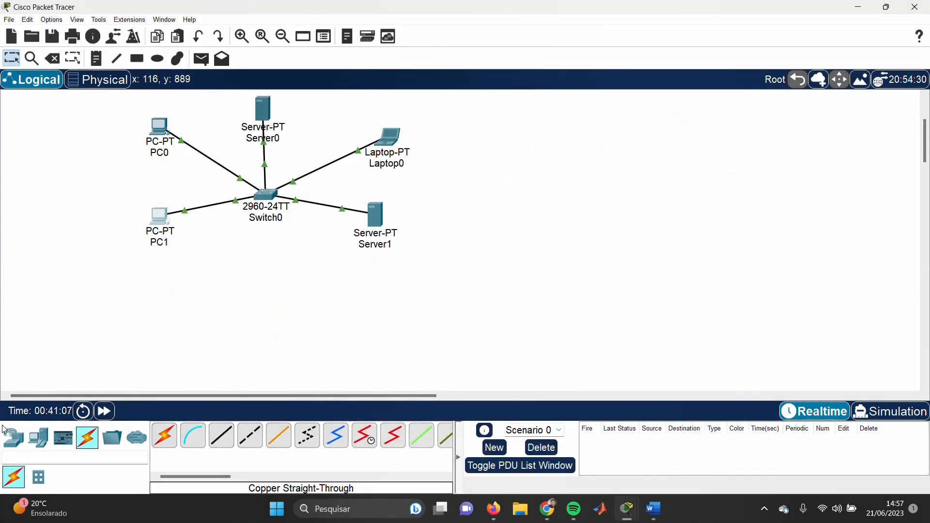
pyautogui.click(13, 438)
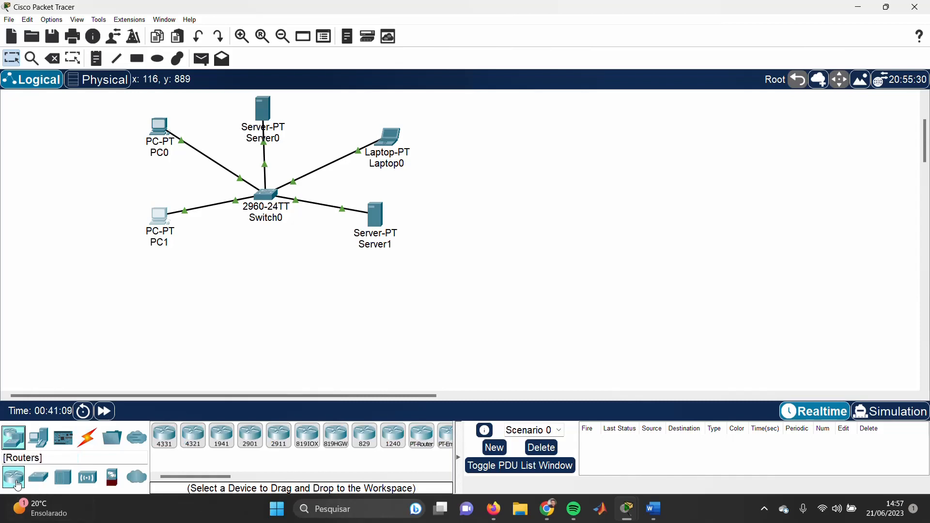
pyautogui.click(165, 436)
pyautogui.click(268, 281)
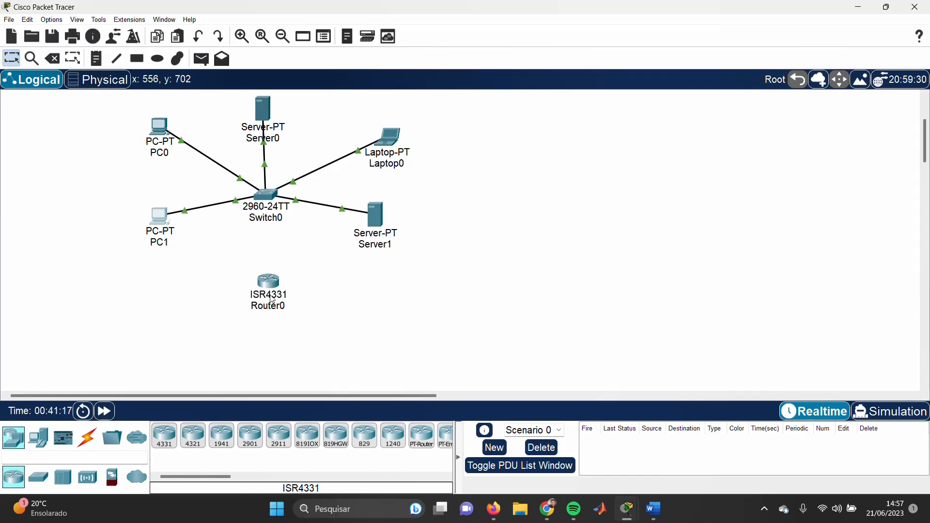
# Connect Switch0 to Router0 with an automatically chosen connection type
pyautogui.click(87, 438)
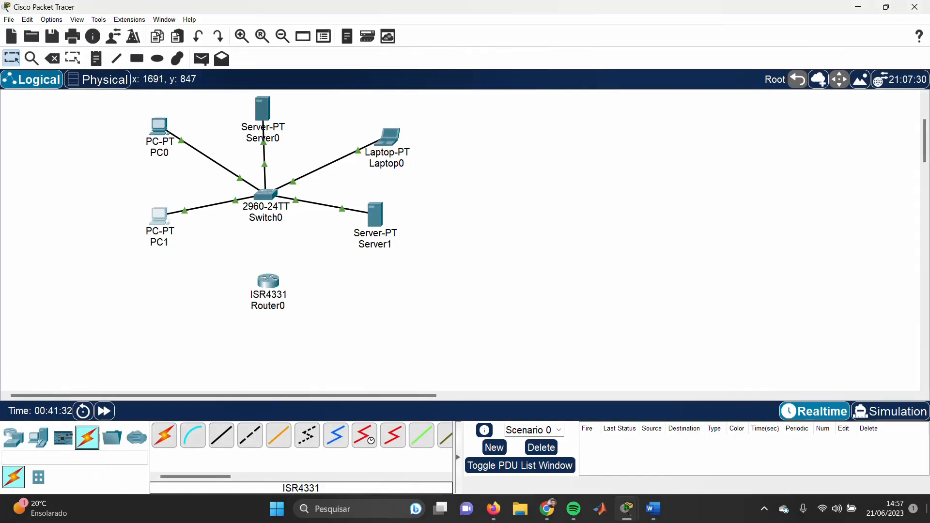
pyautogui.click(165, 436)
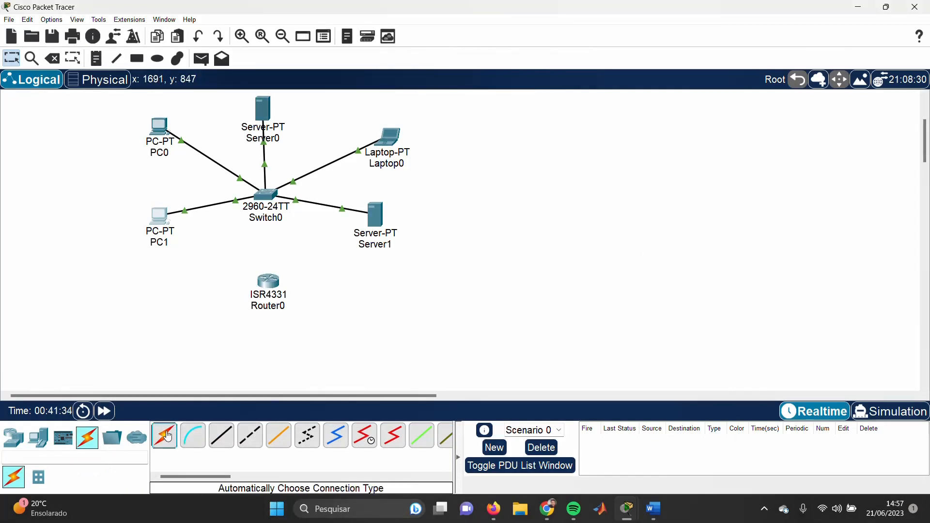
pyautogui.click(265, 196)
pyautogui.click(268, 281)
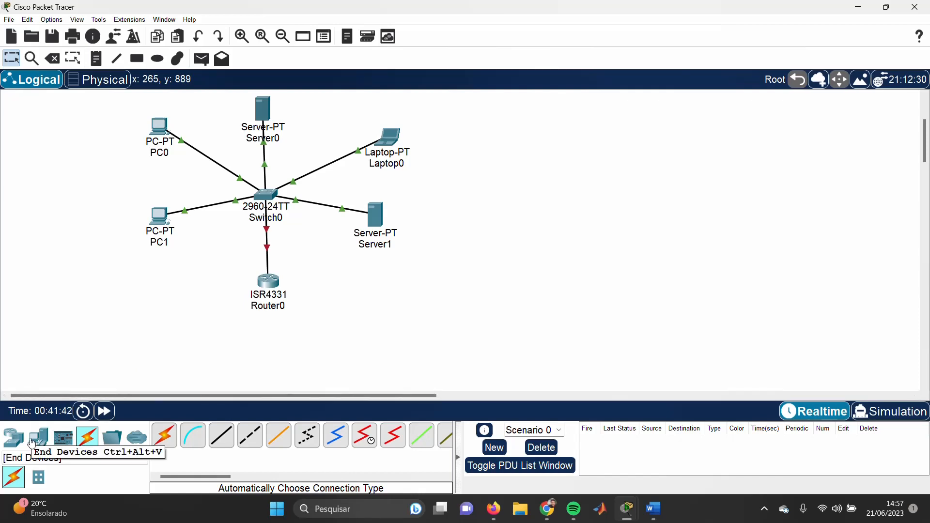
# Add a second 2960 switch to the workspace, beside Router0 and below Server1
pyautogui.click(14, 438)
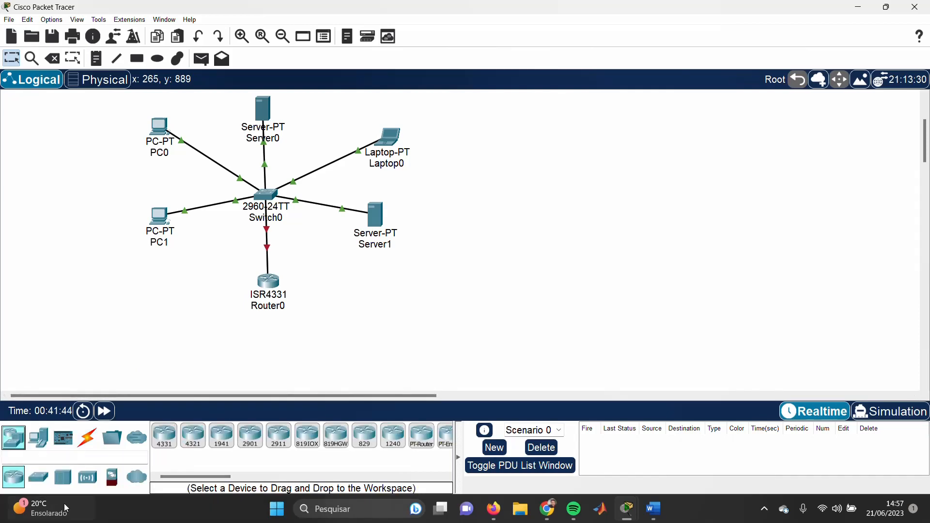
pyautogui.click(39, 483)
pyautogui.click(164, 436)
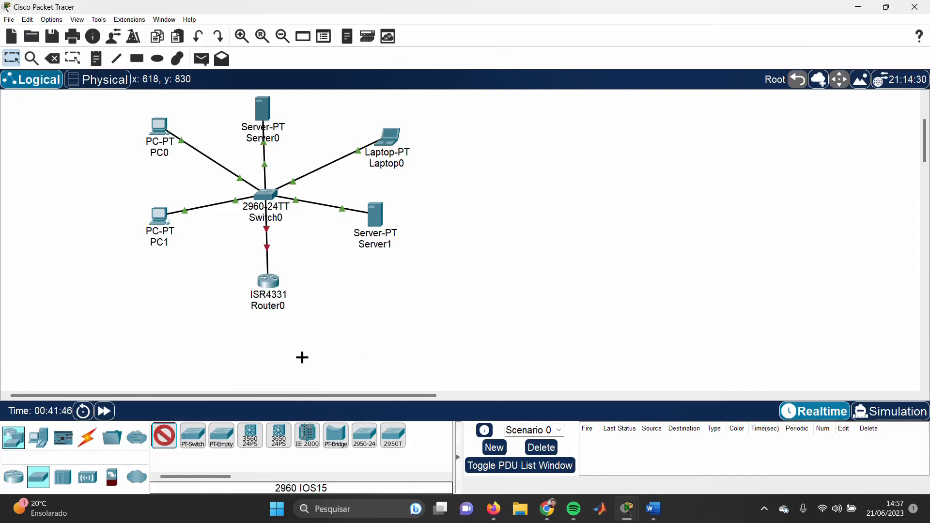
pyautogui.click(368, 301)
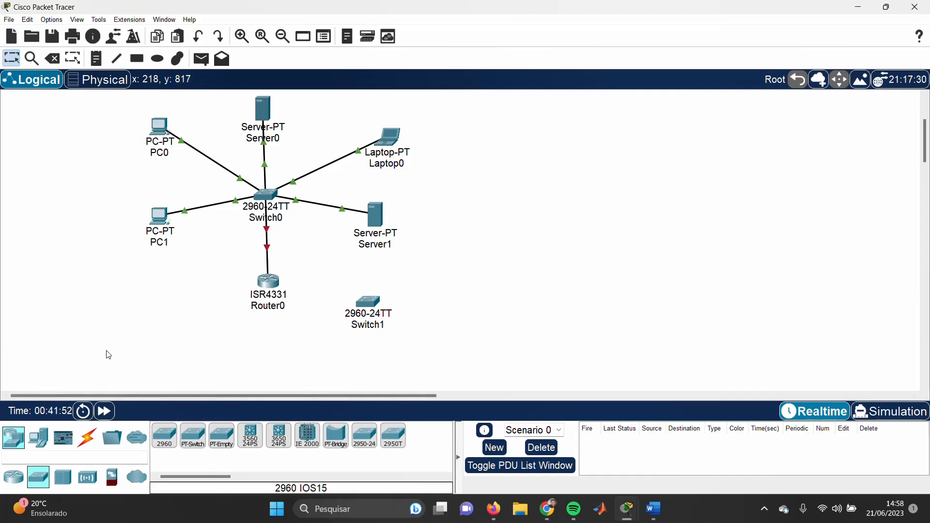
# Delete the link between Switch0 and Router0
pyautogui.click(87, 437)
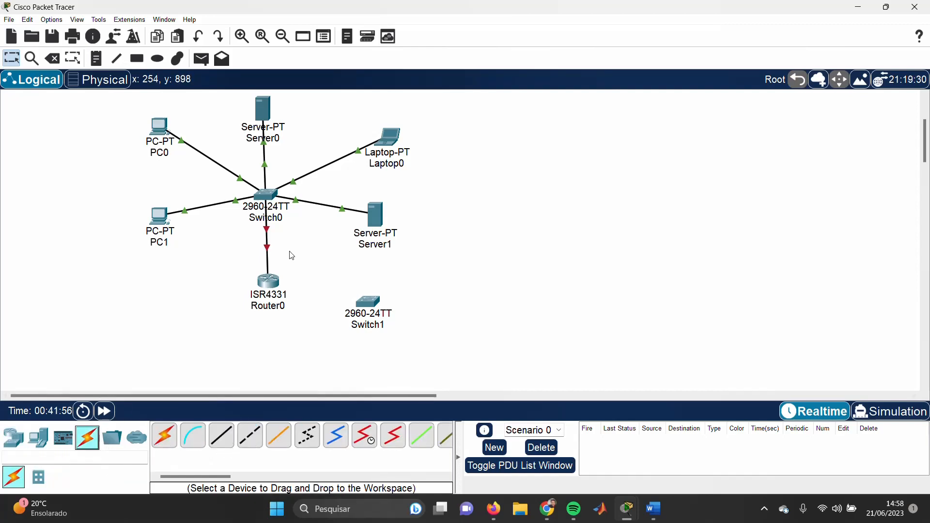
pyautogui.press('Delete')
pyautogui.click(267, 260)
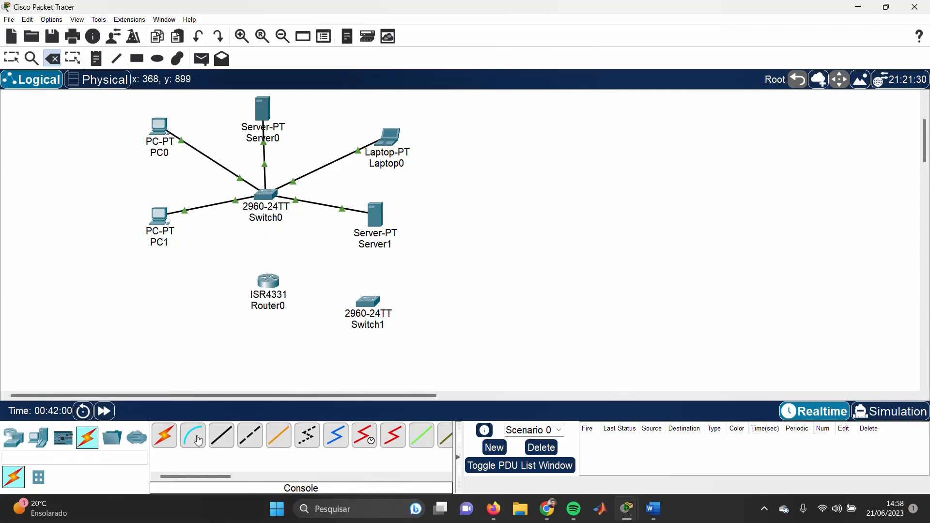
# Connect Switch0 to Router0's GigabitEthernet0/0/0 port with a copper straight-through cable
pyautogui.click(220, 439)
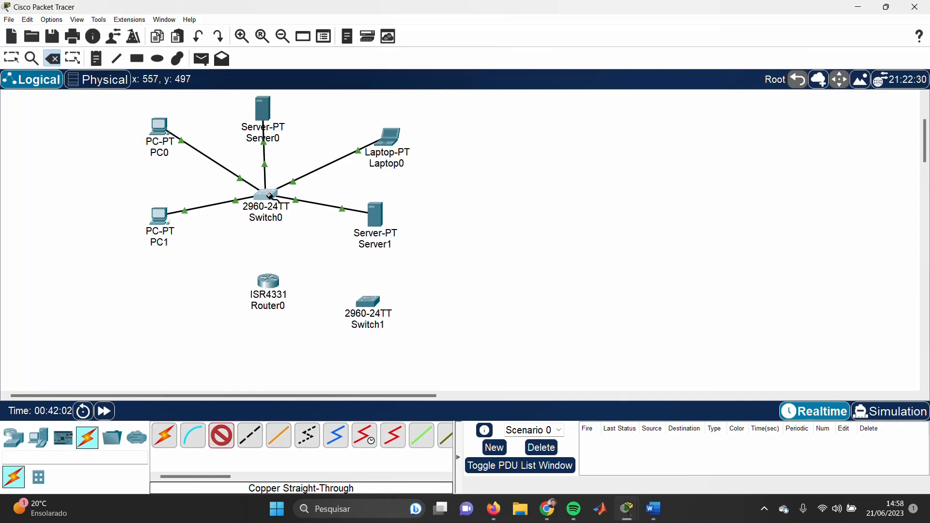
pyautogui.click(272, 202)
pyautogui.click(318, 218)
pyautogui.click(278, 281)
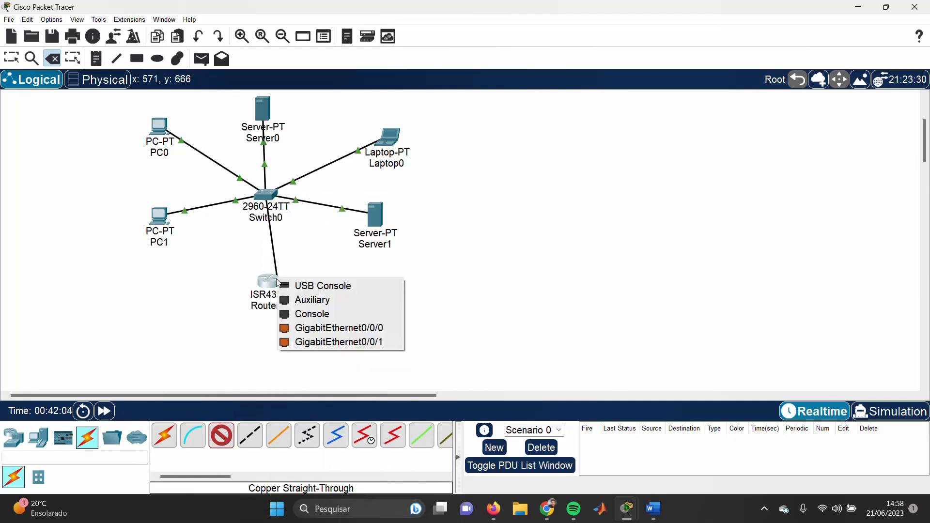
pyautogui.click(346, 331)
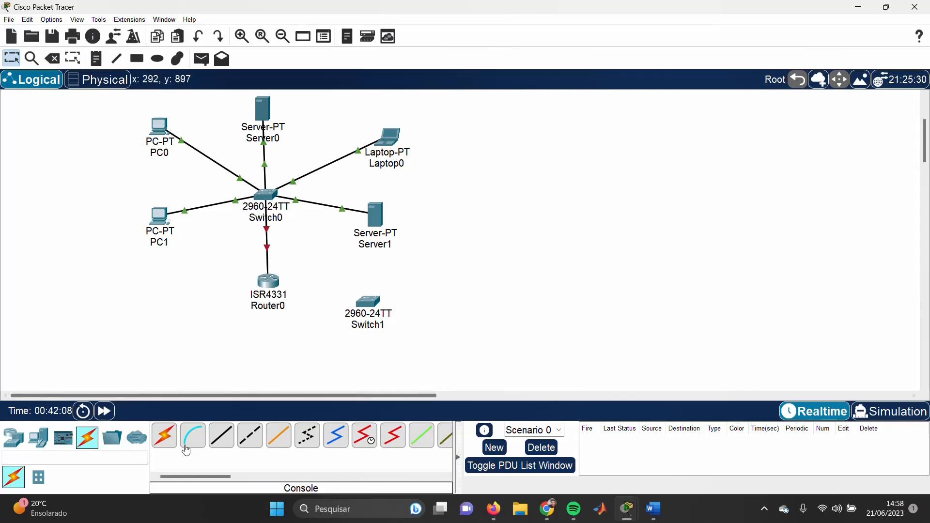
# Connect Switch1's FastEthernet0/1 port to Router0's GigabitEthernet0/0/1 port with a copper straight-through cable
pyautogui.click(223, 439)
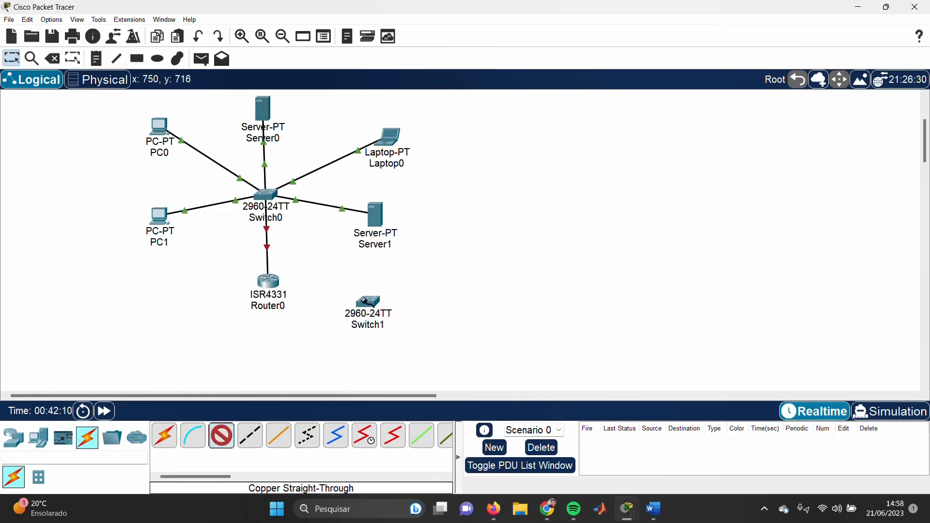
pyautogui.click(368, 301)
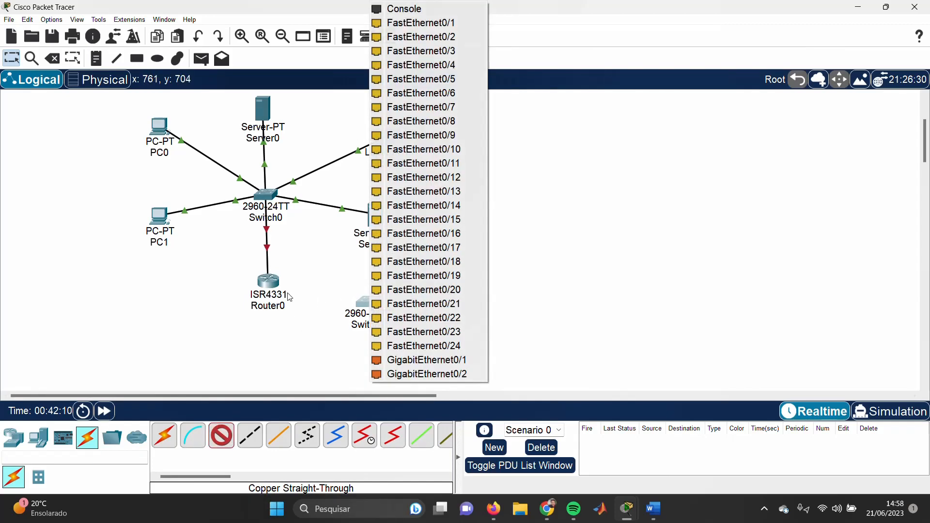
pyautogui.click(438, 23)
pyautogui.click(270, 282)
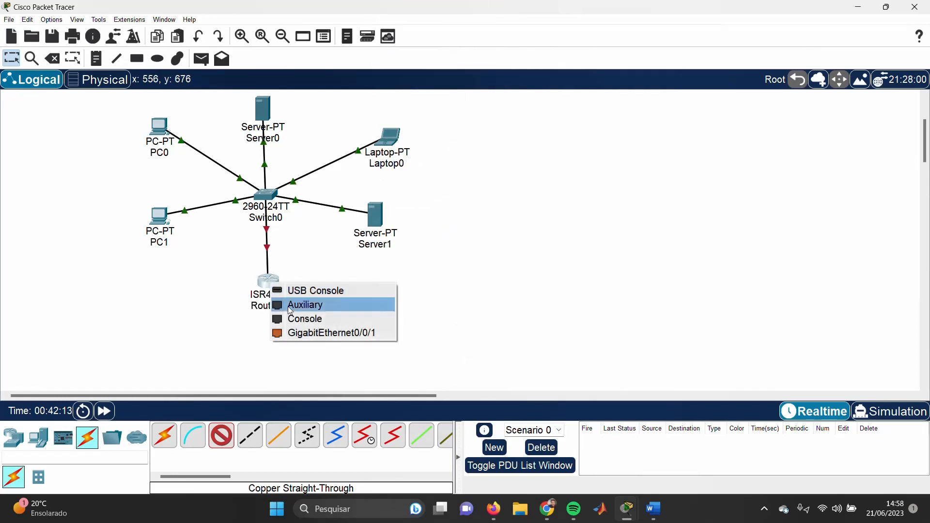
pyautogui.click(314, 334)
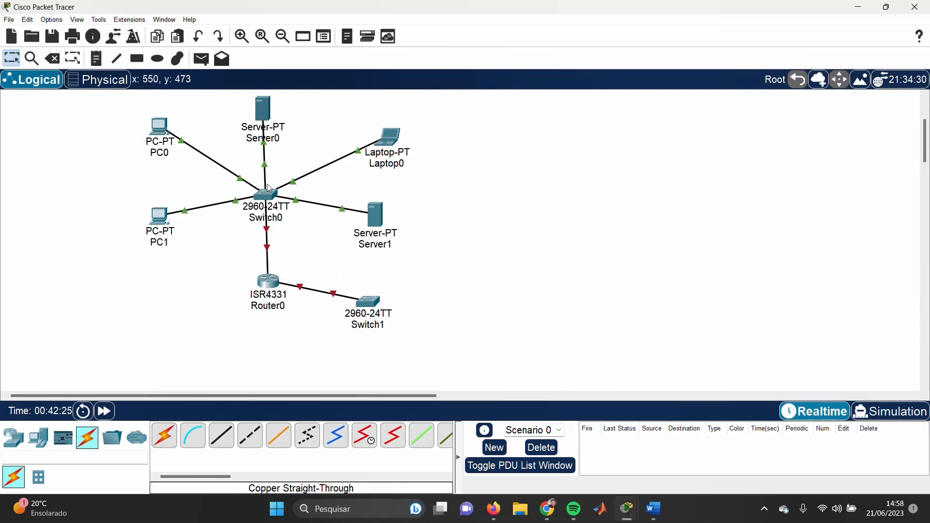
# Add a third server to the workspace, to the right of Switch1
pyautogui.moveTo(270, 188)
pyautogui.click(39, 437)
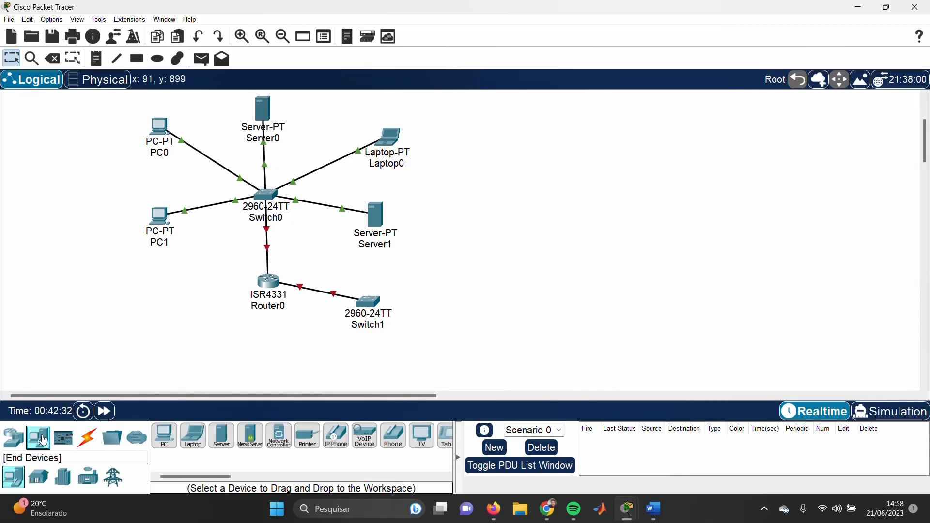
pyautogui.click(221, 436)
pyautogui.click(469, 310)
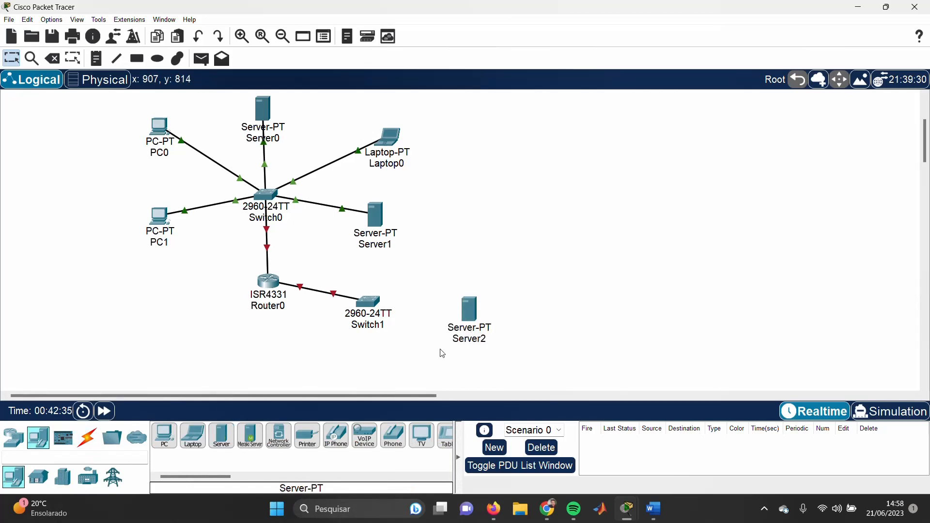
# Connect Server2's FastEthernet0 port to Switch1's FastEthernet0/2 port with a copper straight-through cable
pyautogui.click(96, 442)
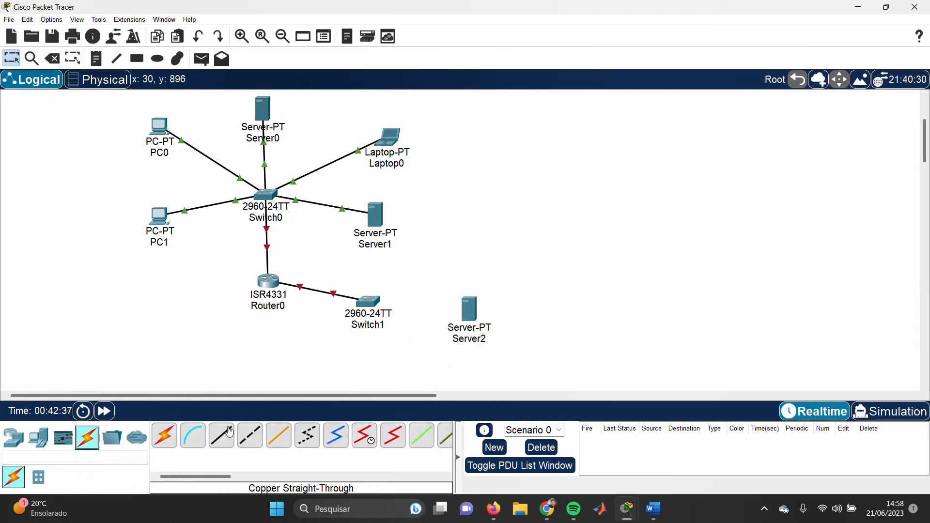
pyautogui.click(222, 435)
pyautogui.click(469, 310)
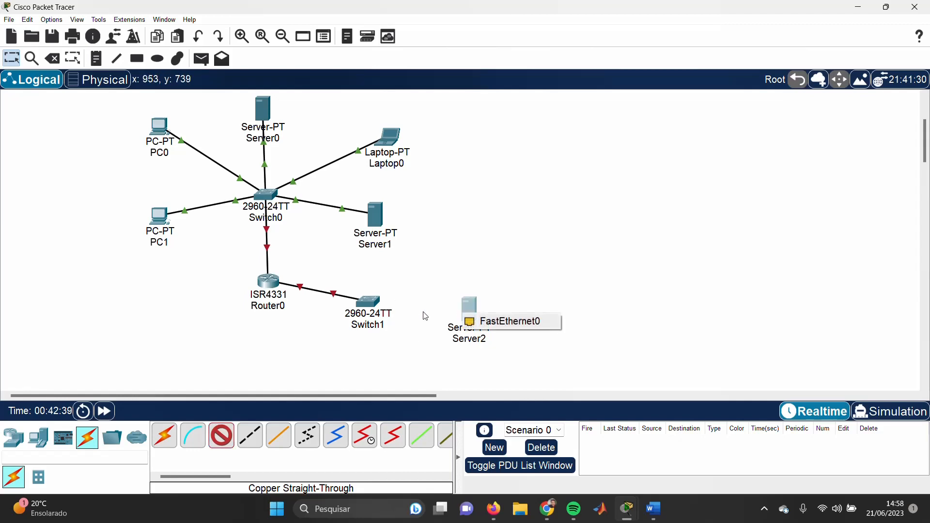
pyautogui.click(509, 322)
pyautogui.click(378, 306)
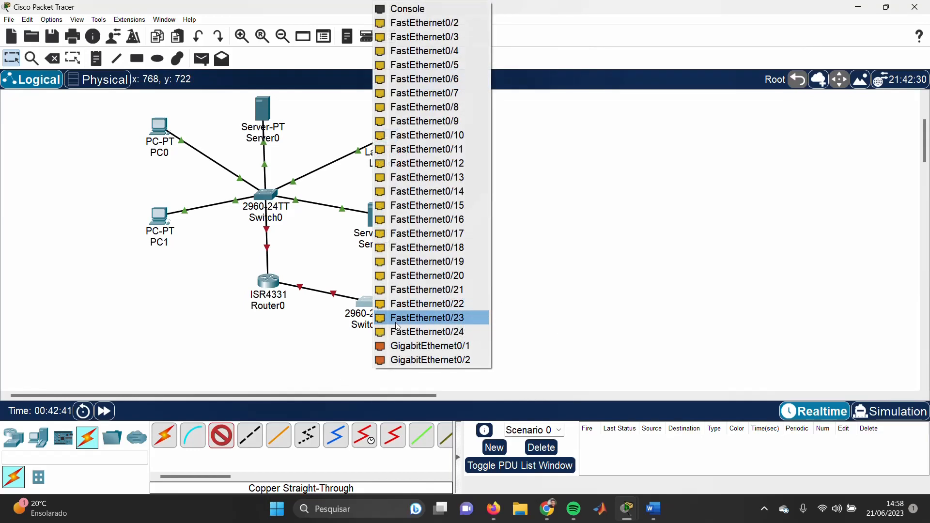
pyautogui.click(427, 23)
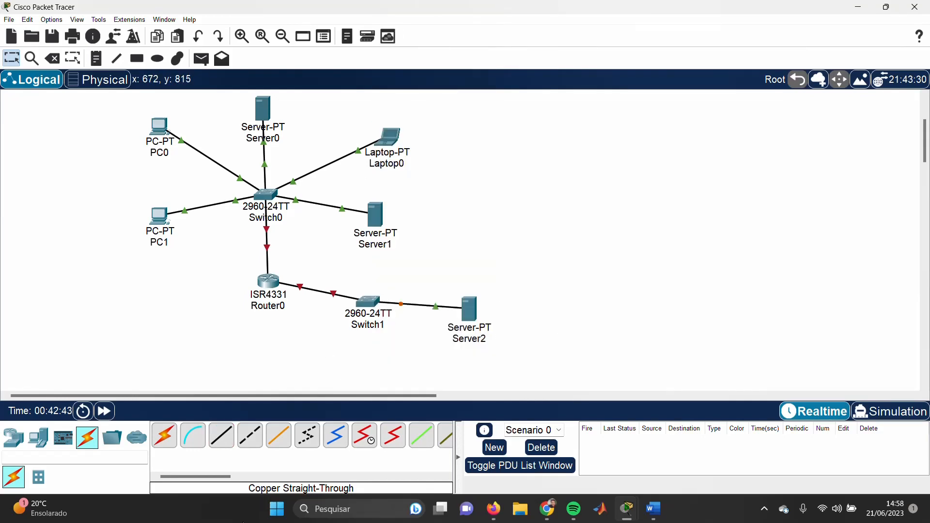
# Edit Server2's index.html page to give the heading font colour green and size +8, and save it over the existing file
pyautogui.click(470, 312)
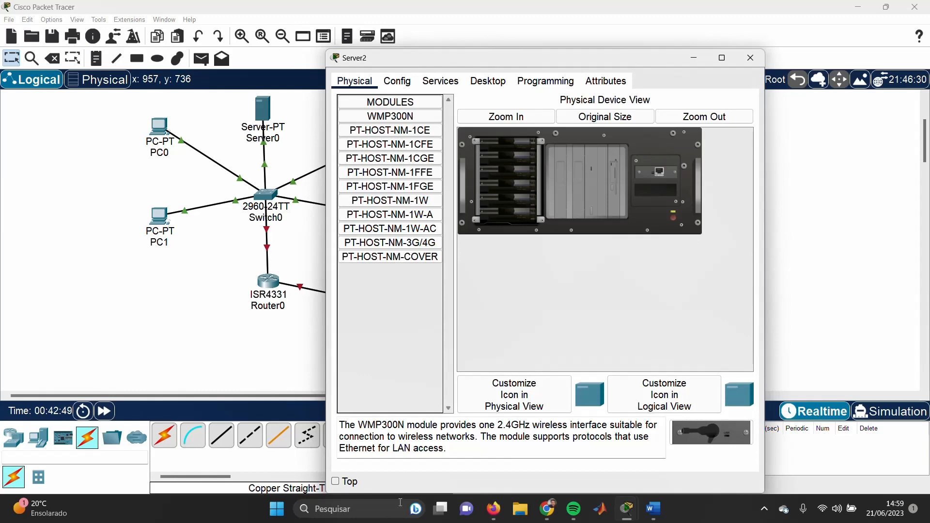
pyautogui.click(440, 81)
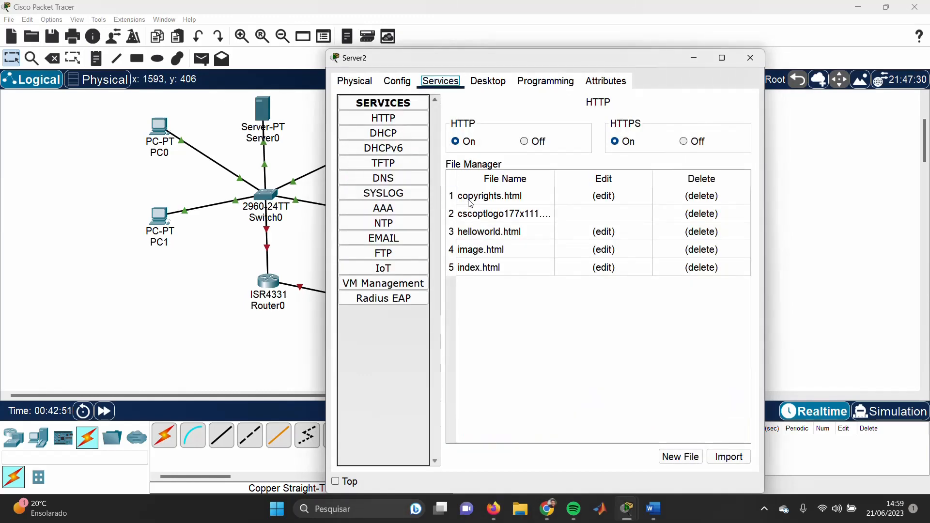
pyautogui.click(490, 267)
pyautogui.click(604, 267)
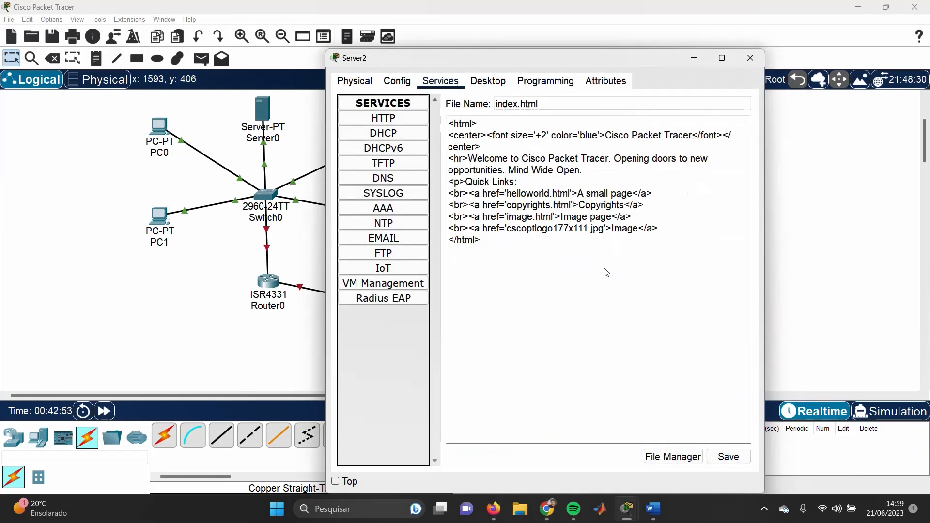
pyautogui.doubleClick(589, 135)
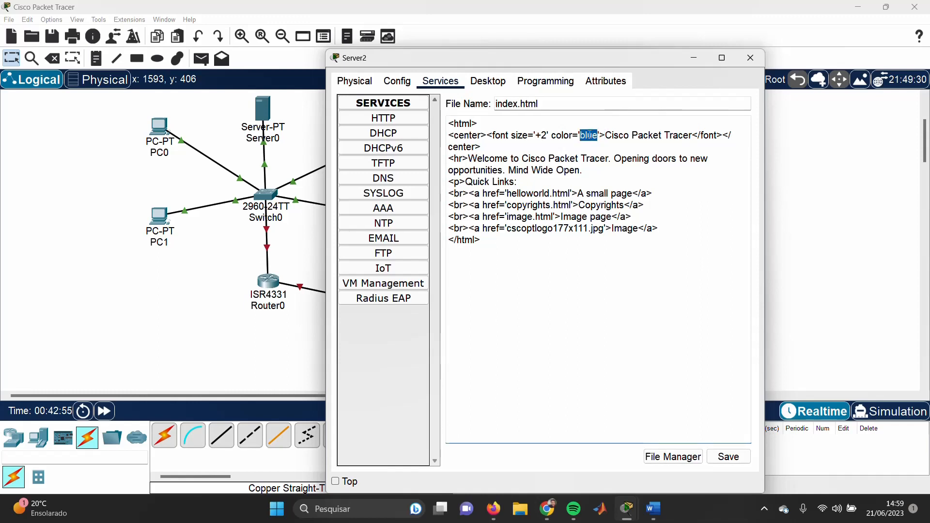
pyautogui.write('green')
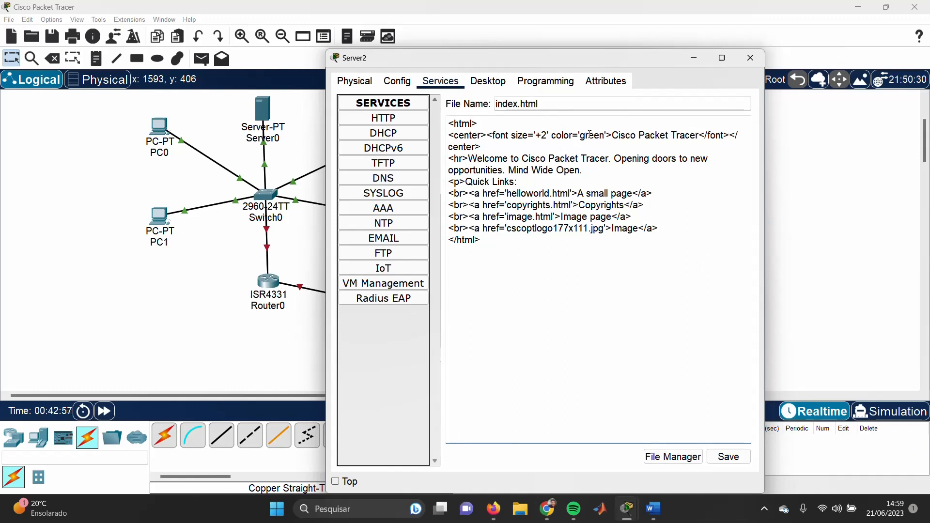
pyautogui.click(551, 134)
pyautogui.press('BackSpace')
pyautogui.write('8')
pyautogui.click(726, 456)
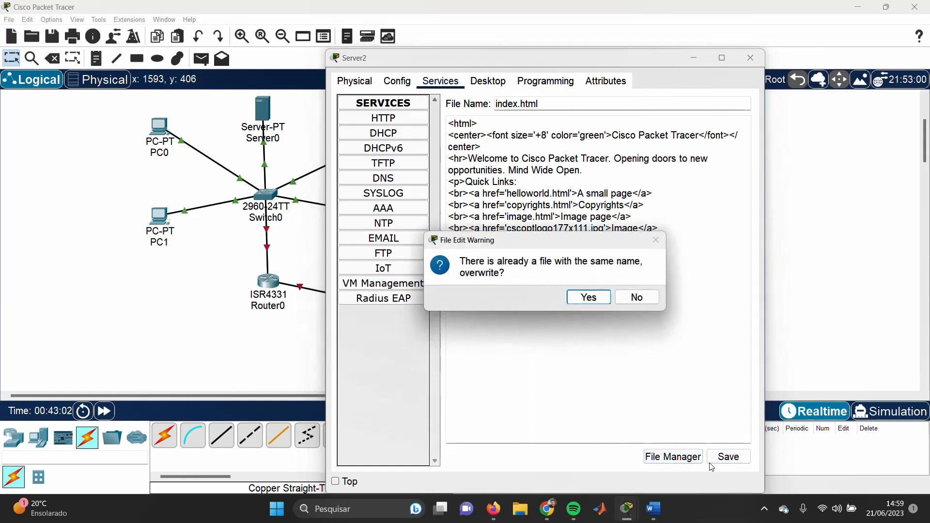
pyautogui.click(595, 304)
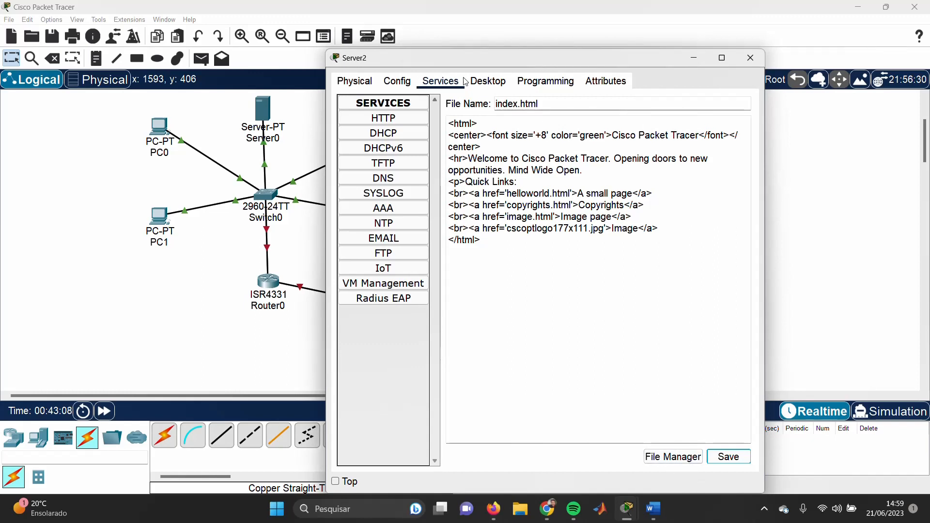
# Give Server2 the static IPv4 address 192.168.2.100 with subnet mask 255.255.255.0
pyautogui.click(383, 118)
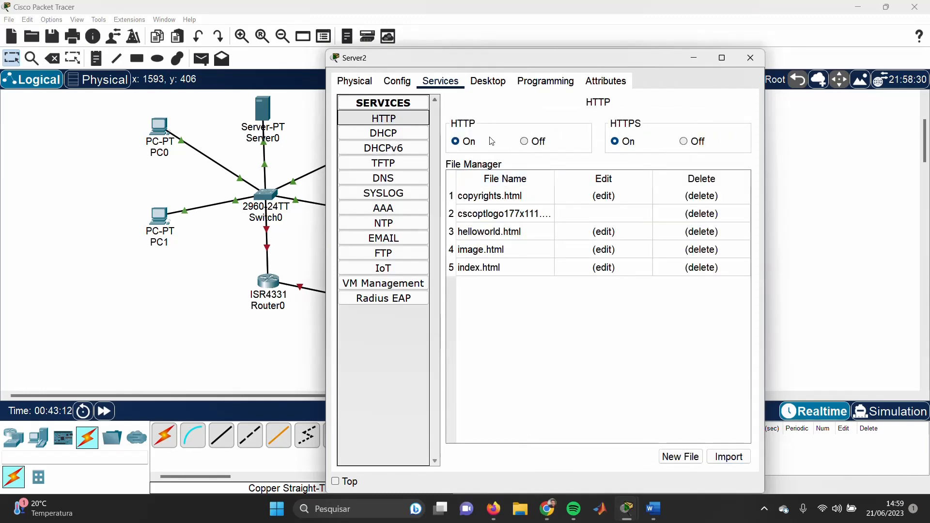
pyautogui.click(488, 81)
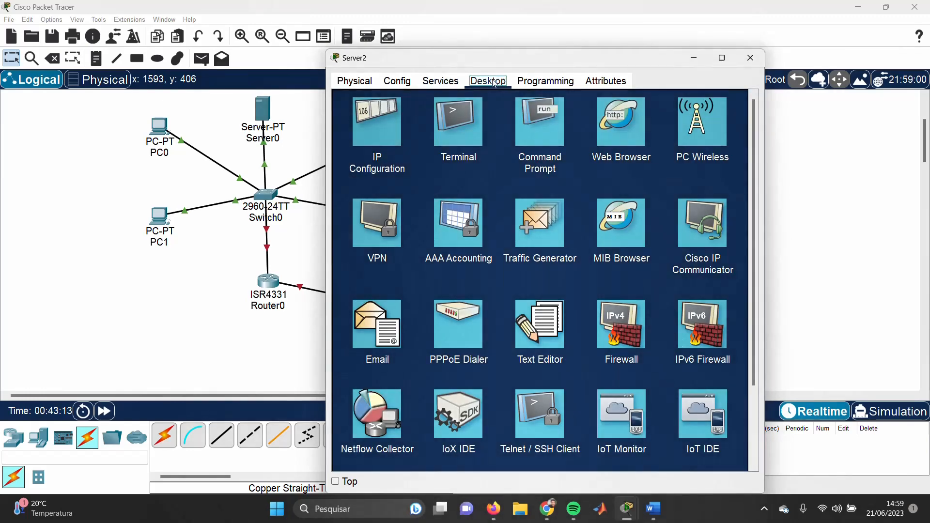
pyautogui.click(366, 130)
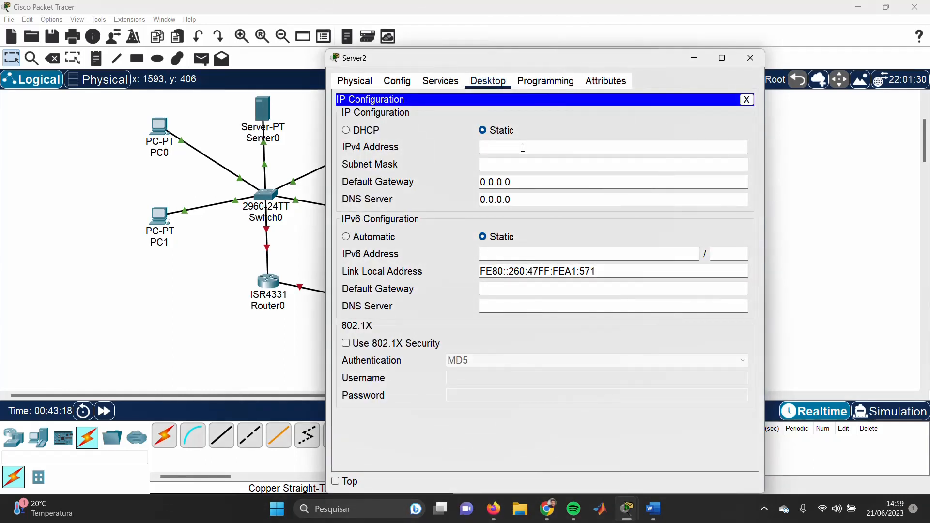
pyautogui.write('192.168.2.100')
pyautogui.click(534, 161)
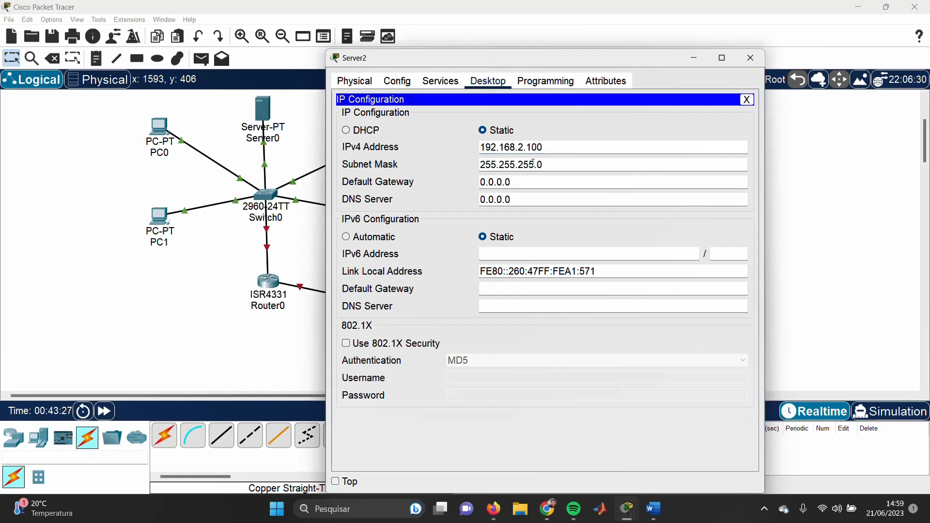
pyautogui.moveTo(533, 163); pyautogui.dragTo(464, 163)
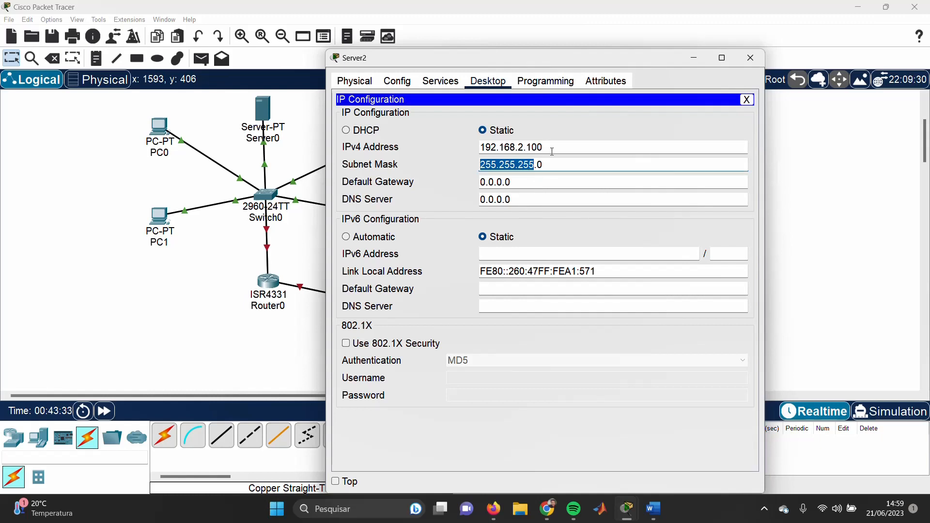
pyautogui.moveTo(546, 163); pyautogui.dragTo(538, 163)
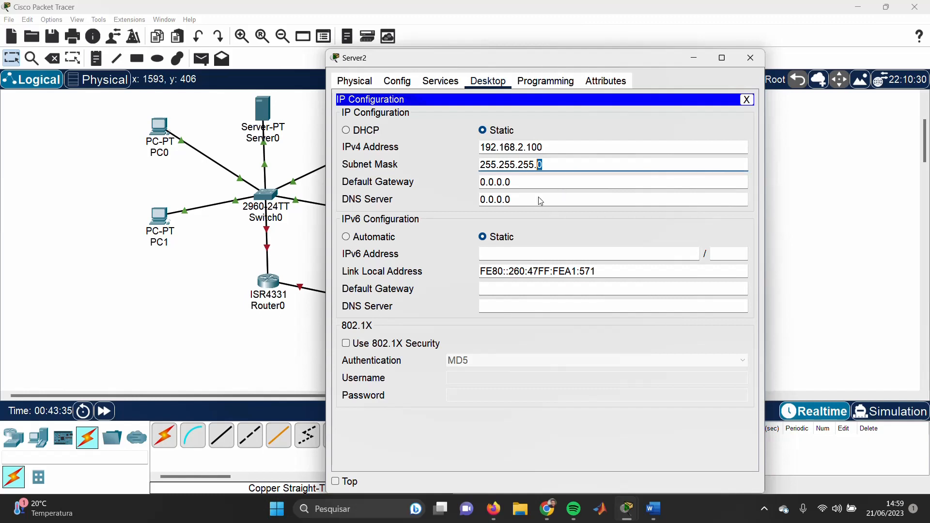
# Set Server2's IPv4 default gateway to 192.168.2.1
pyautogui.click(542, 181)
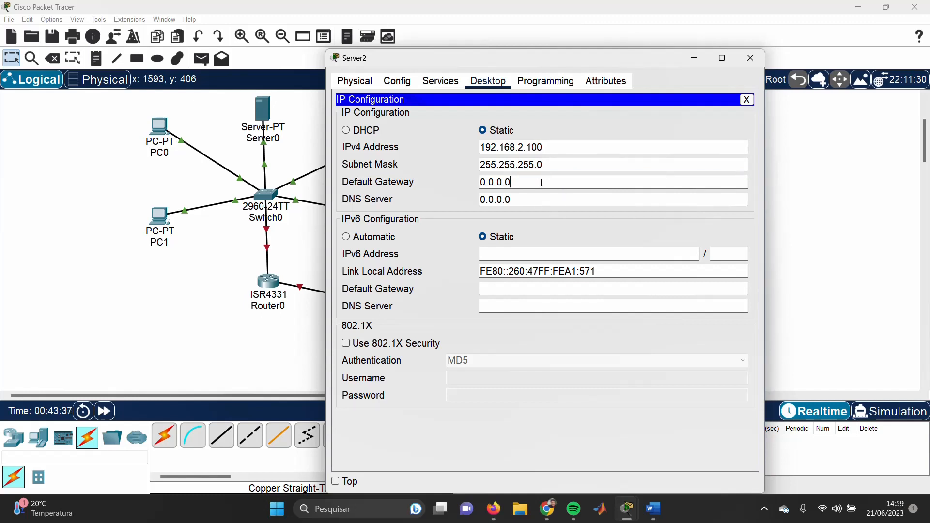
pyautogui.press('BackSpace')
pyautogui.press('BackSpace')
pyautogui.press('BackSpace')
pyautogui.press('BackSpace')
pyautogui.press('BackSpace')
pyautogui.press('BackSpace')
pyautogui.press('BackSpace')
pyautogui.write('1')
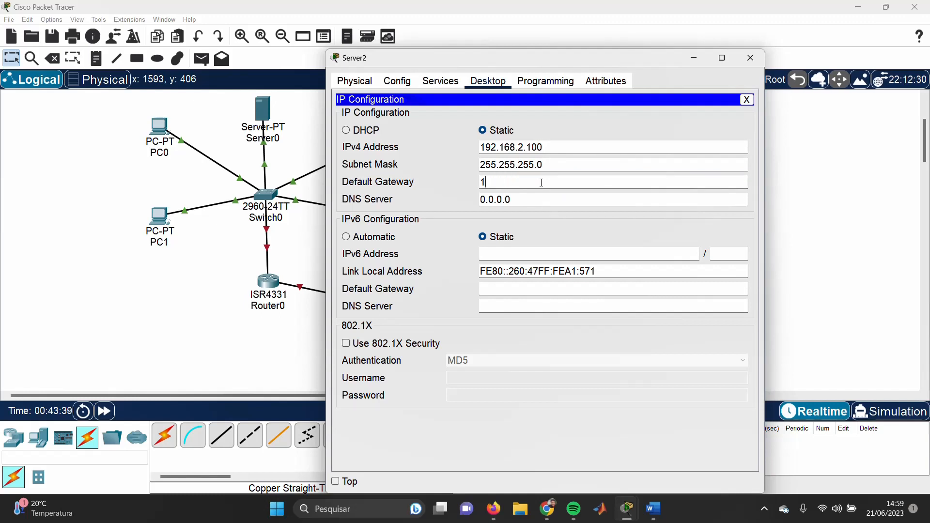
pyautogui.write('92.168.2.1')
pyautogui.press('Tab')
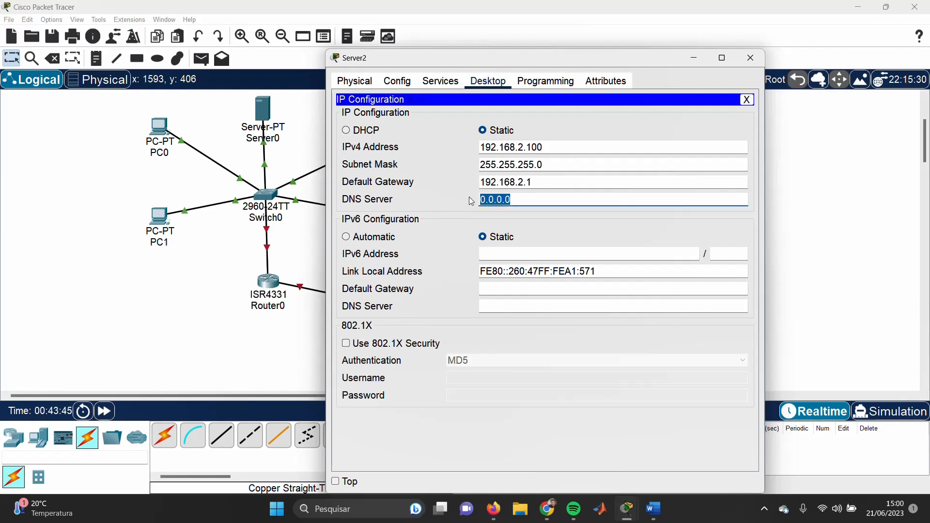
# Set Server2's IPv4 DNS server to 192.168.0.100 and close the server's window
pyautogui.write('168')
pyautogui.press('BackSpace')
pyautogui.press('BackSpace')
pyautogui.write('92')
pyautogui.write('0.100')
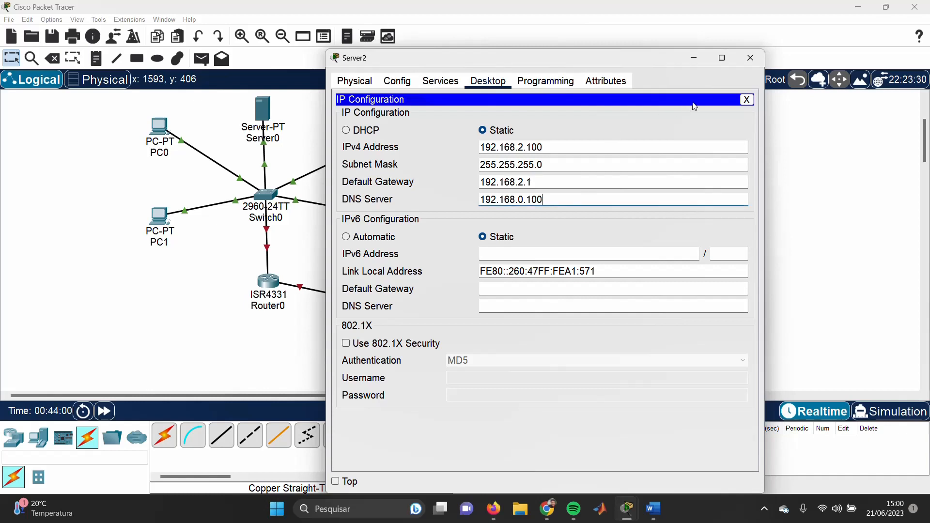
pyautogui.click(749, 62)
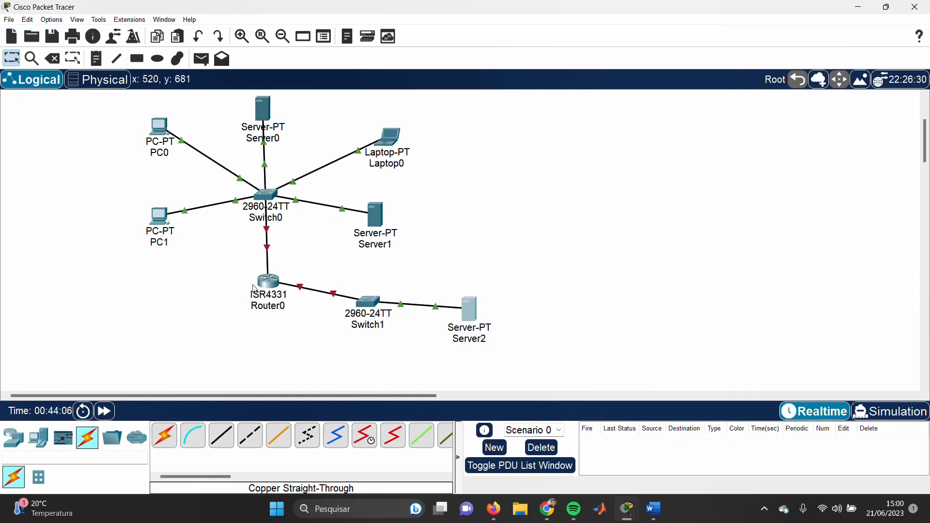
# Open Router0 and look through its hardware modules, global settings and static routing settings
pyautogui.moveTo(262, 285)
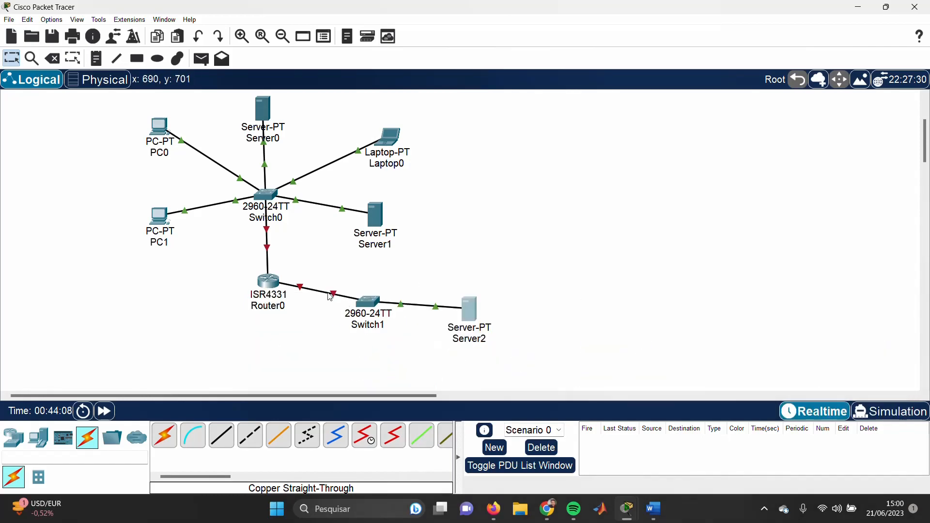
pyautogui.click(266, 282)
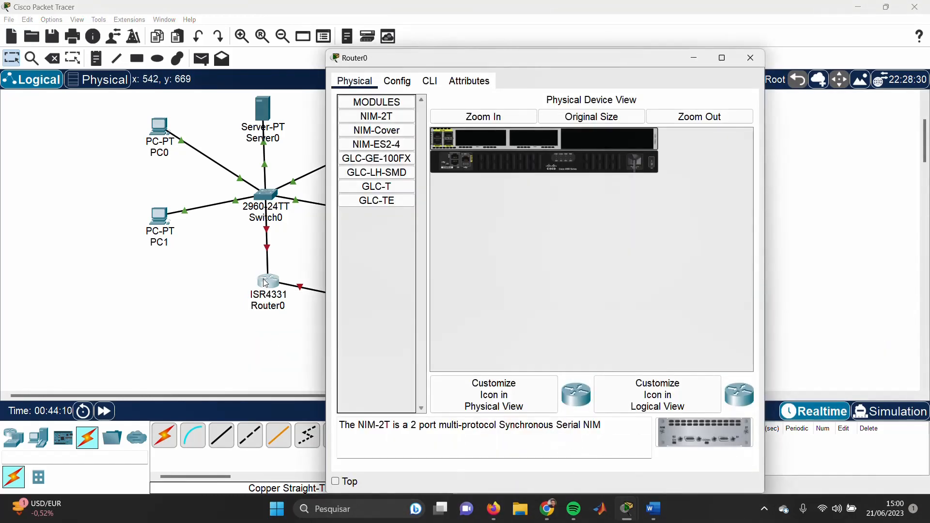
pyautogui.click(399, 81)
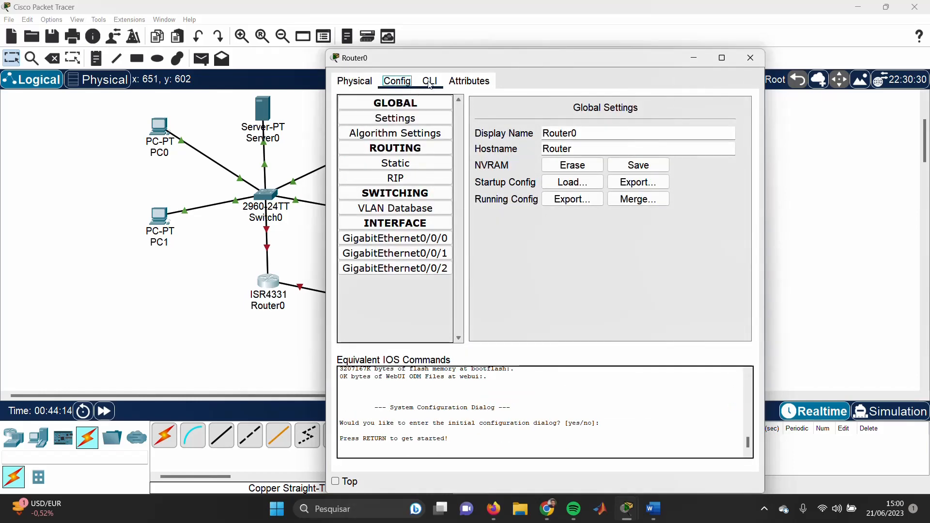
pyautogui.click(466, 81)
pyautogui.click(369, 82)
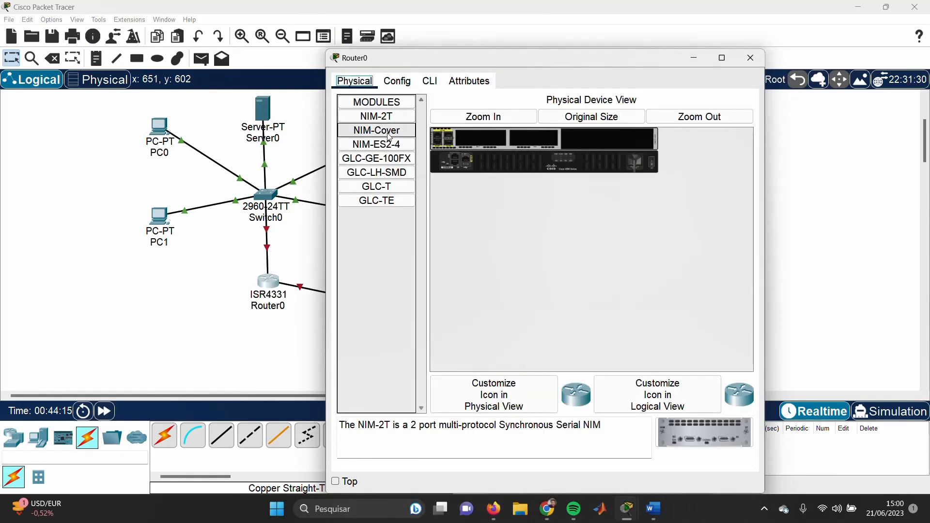
pyautogui.click(395, 102)
pyautogui.click(395, 103)
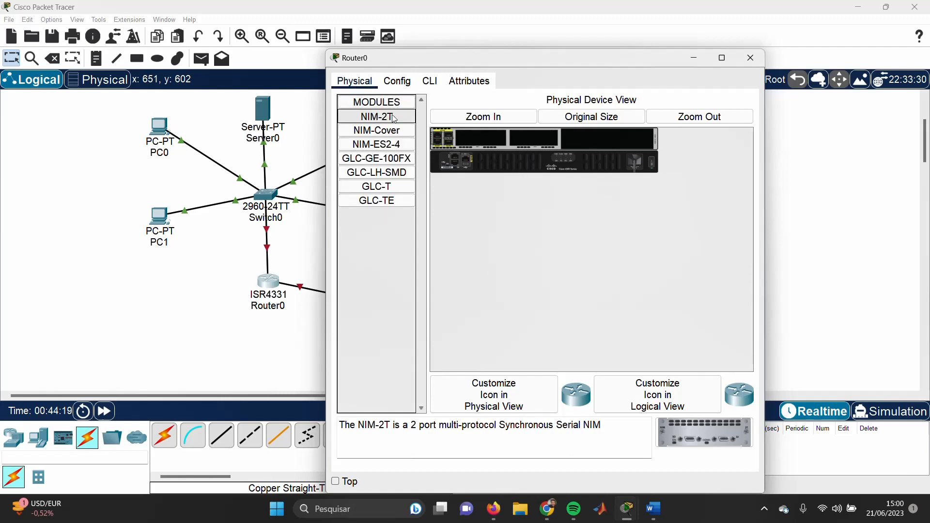
pyautogui.click(393, 89)
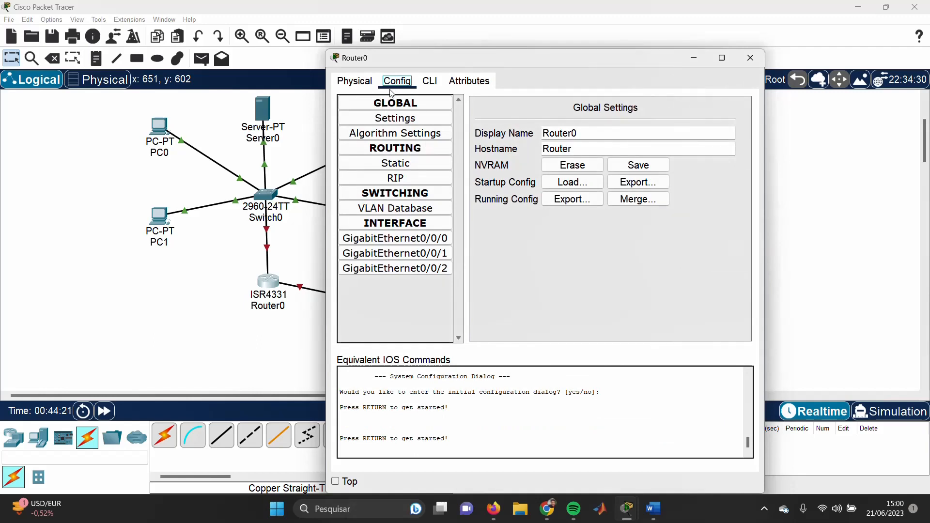
pyautogui.click(402, 120)
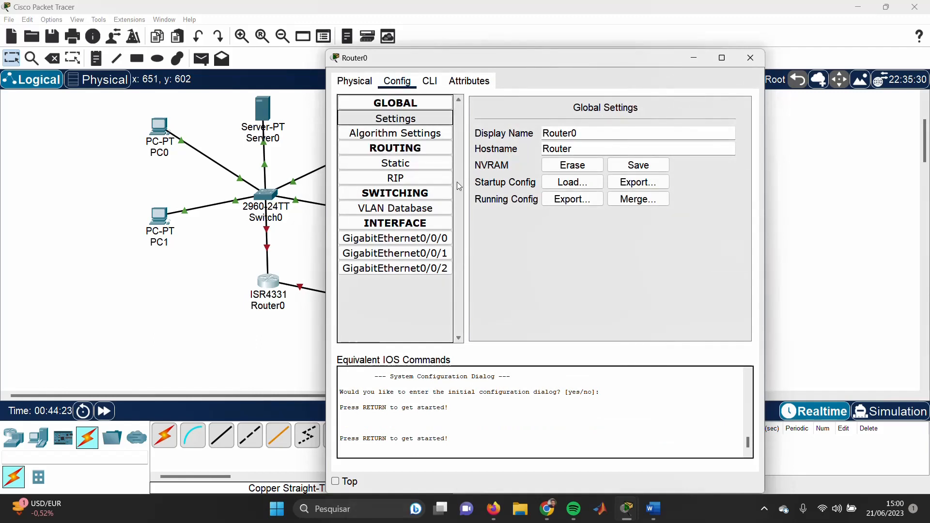
pyautogui.click(425, 166)
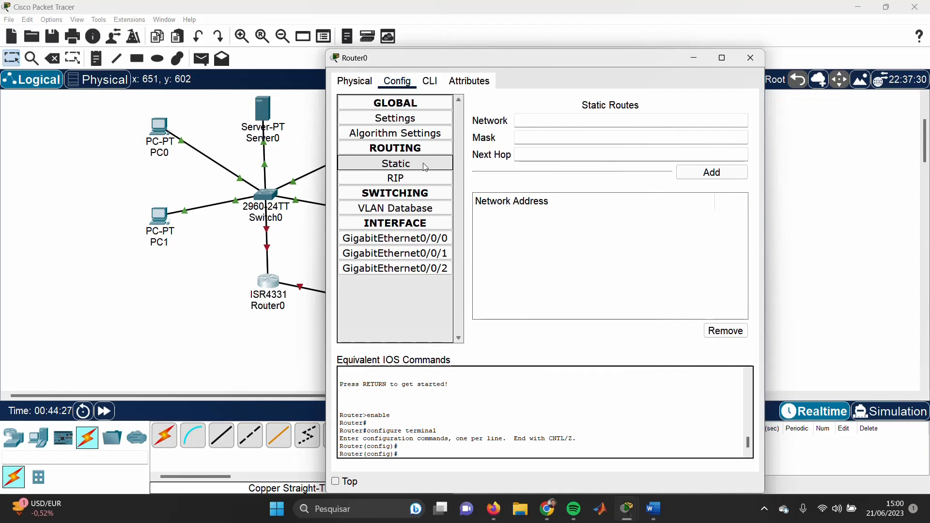
# Assign IPv4 address 192.168.0.1 with subnet mask 255.255.255.0 to Router0's GigabitEthernet0/0/0 interface
pyautogui.click(396, 238)
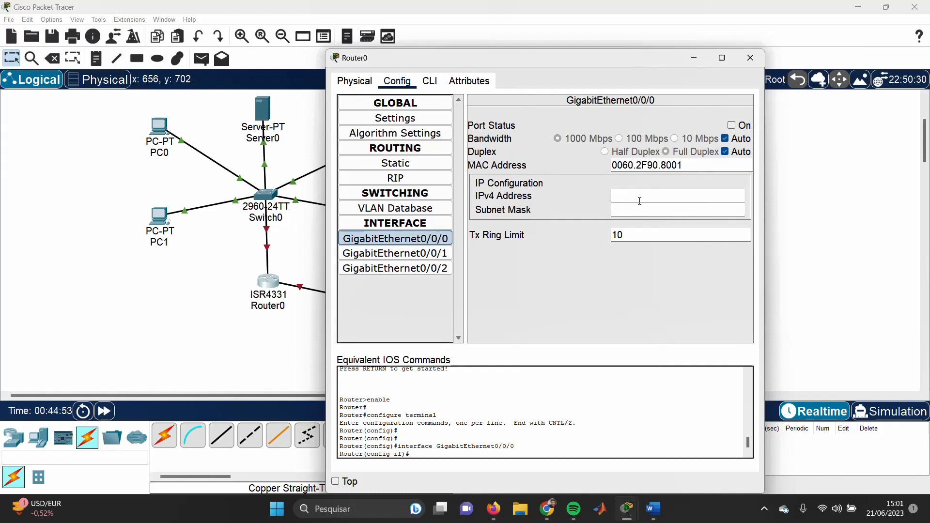
pyautogui.click(625, 196)
pyautogui.write('192.168.0.1')
pyautogui.press('Tab')
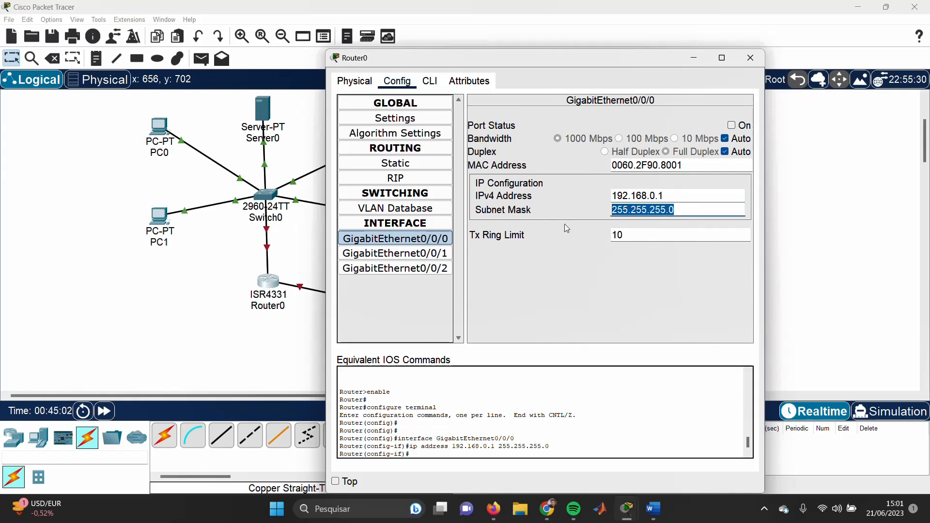
pyautogui.click(676, 208)
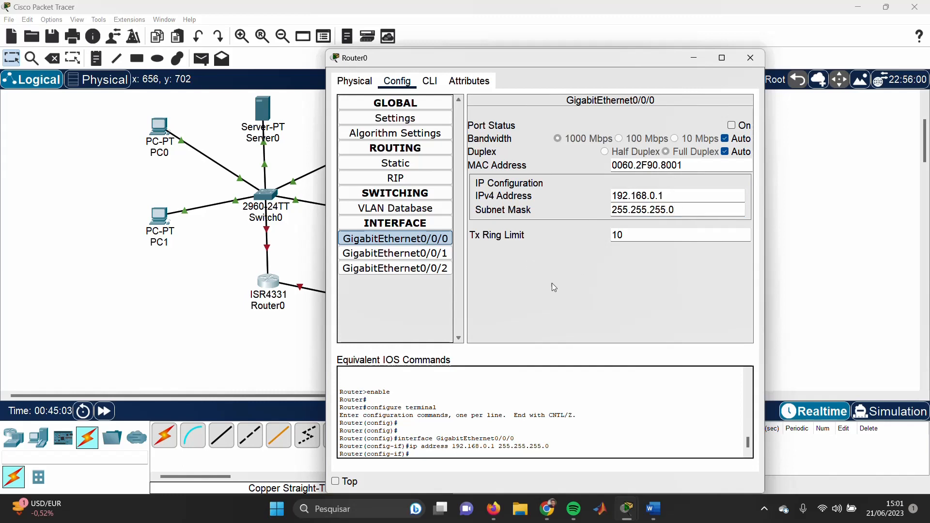
# Assign IPv4 address 192.168.2.1 with subnet mask 255.255.255.0 to Router0's GigabitEthernet0/0/1 interface and close the router's window
pyautogui.click(372, 261)
pyautogui.click(629, 195)
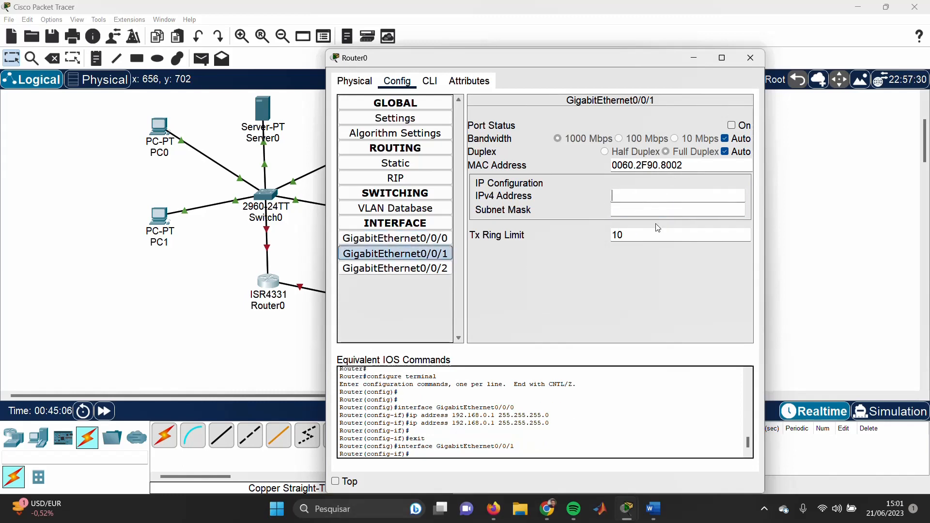
pyautogui.write('192.1')
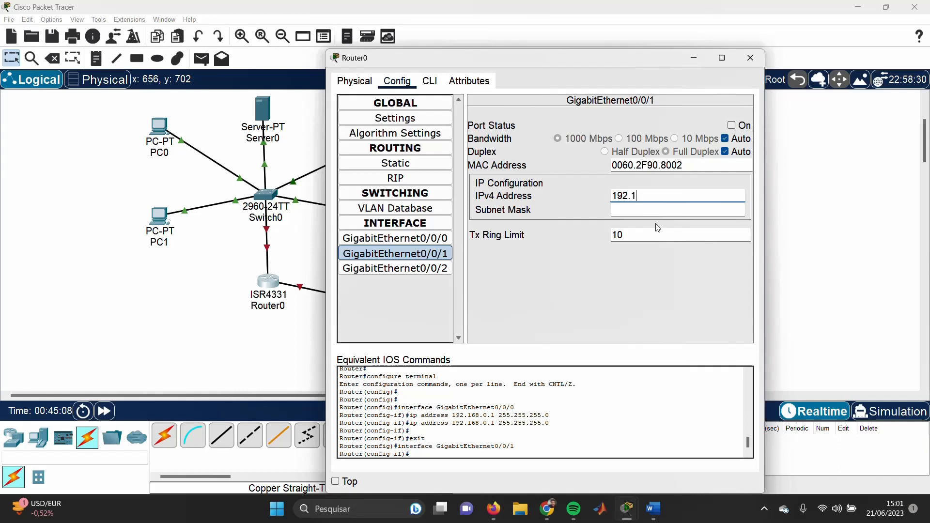
pyautogui.write('68.2.1')
pyautogui.press('Tab')
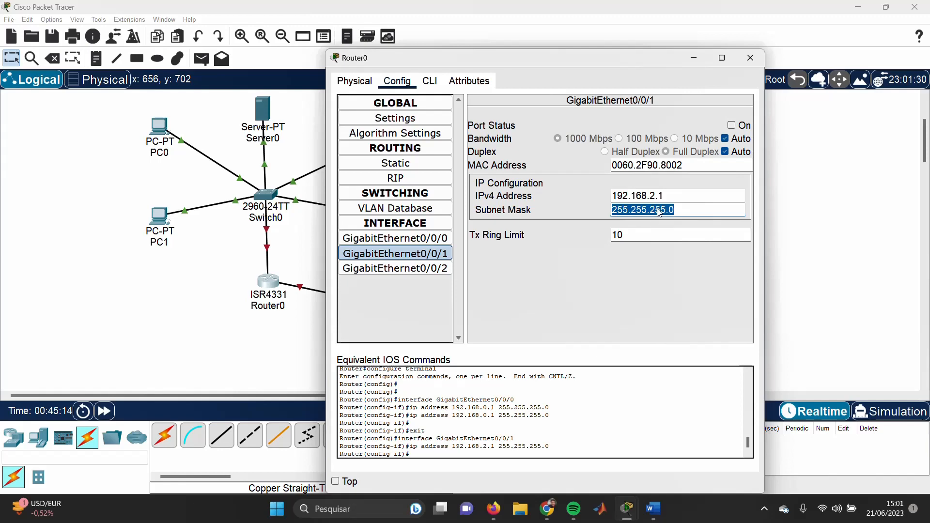
pyautogui.click(751, 58)
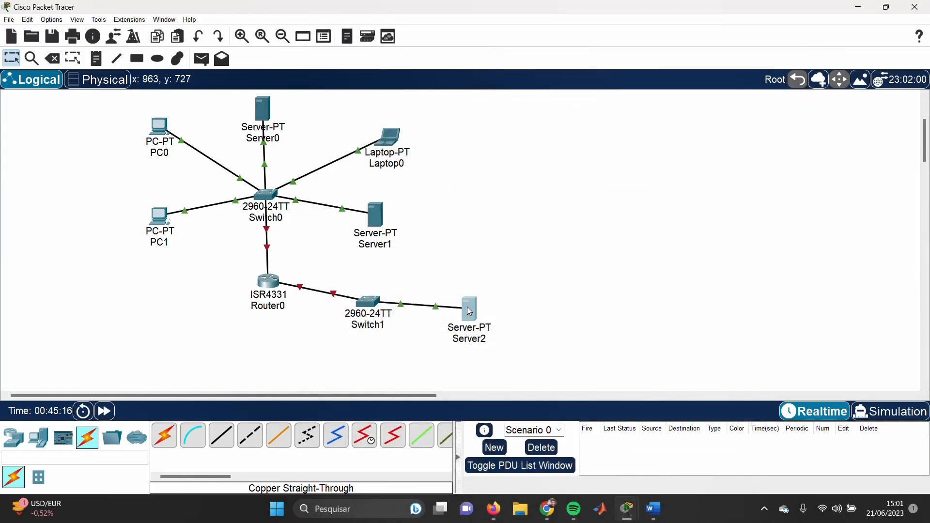
# Check Server2's IP configuration against the router's addressing and close its window
pyautogui.click(469, 311)
pyautogui.click(394, 172)
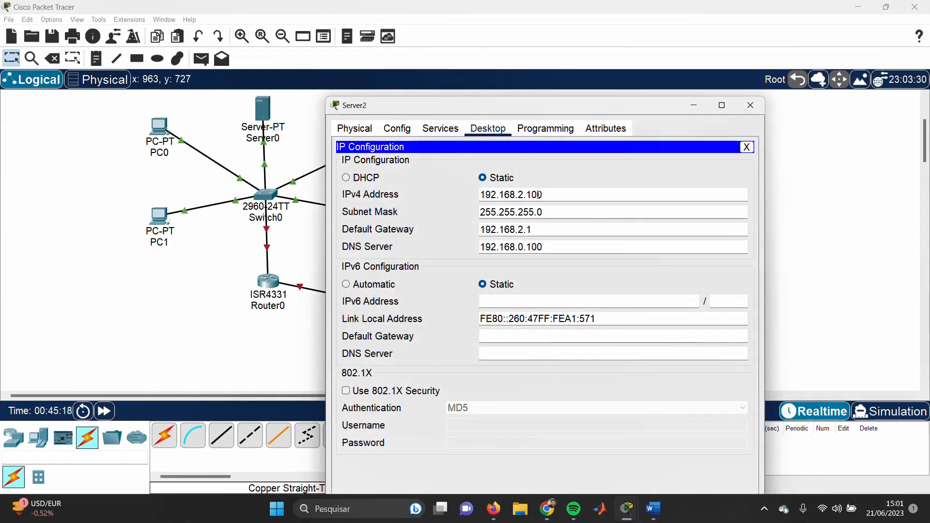
pyautogui.click(751, 105)
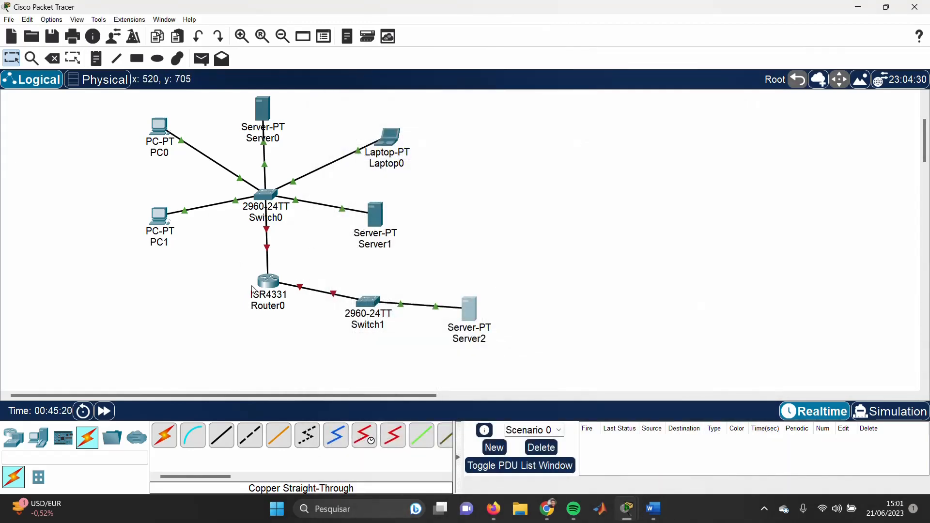
# Reopen Router0's configuration and switch on the GigabitEthernet0/0/1 port
pyautogui.click(269, 279)
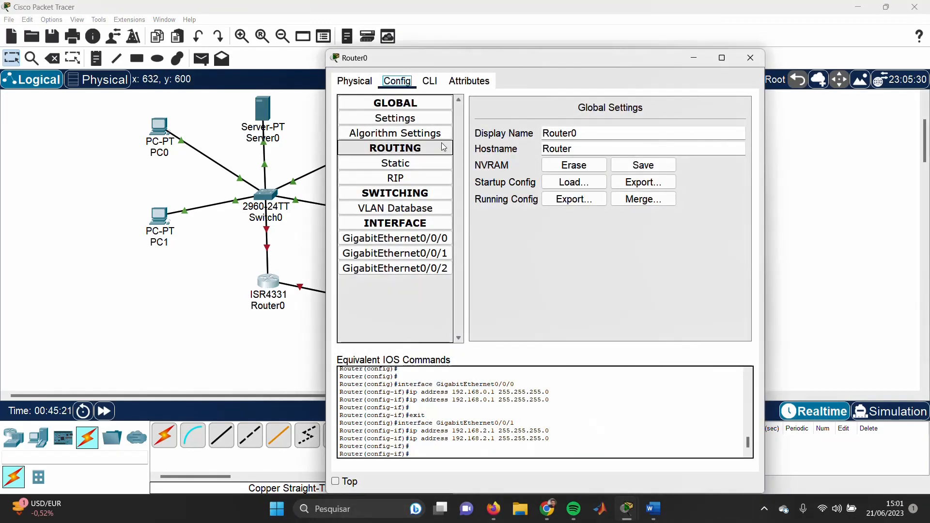
pyautogui.click(402, 271)
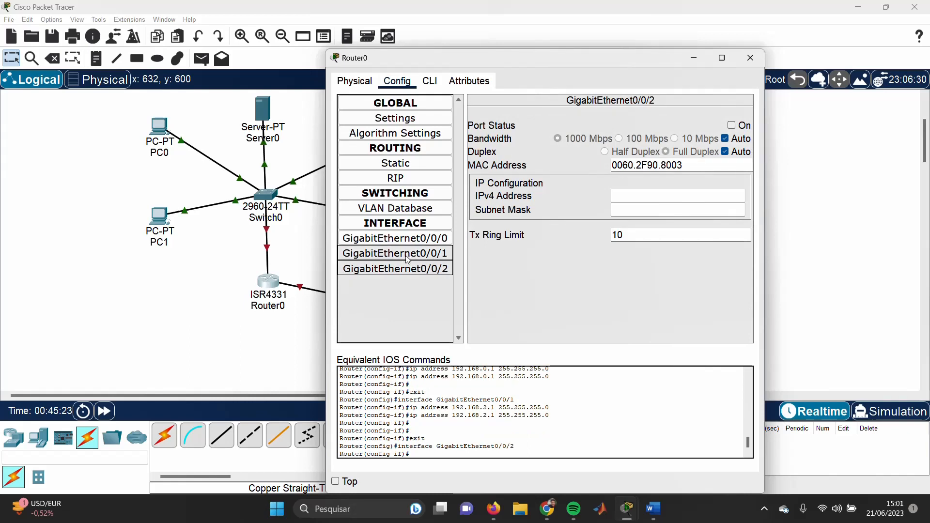
pyautogui.click(406, 255)
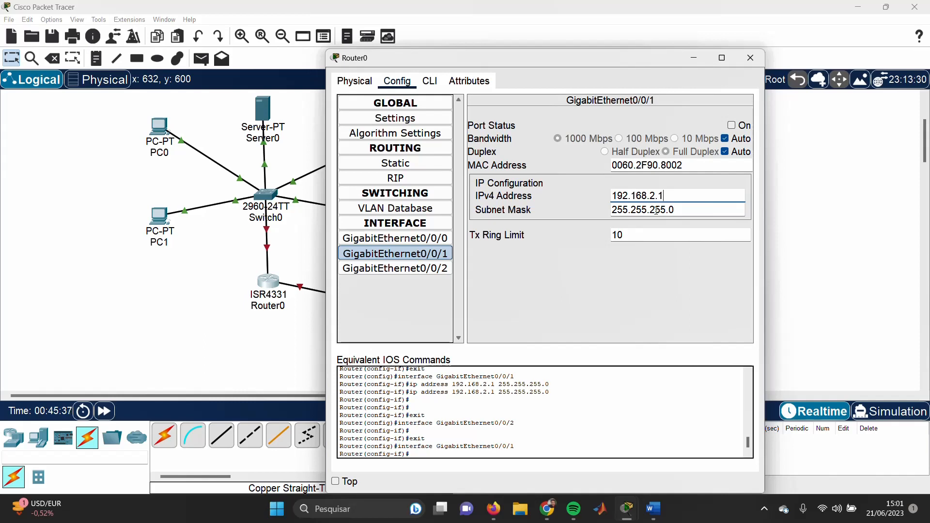
pyautogui.click(732, 125)
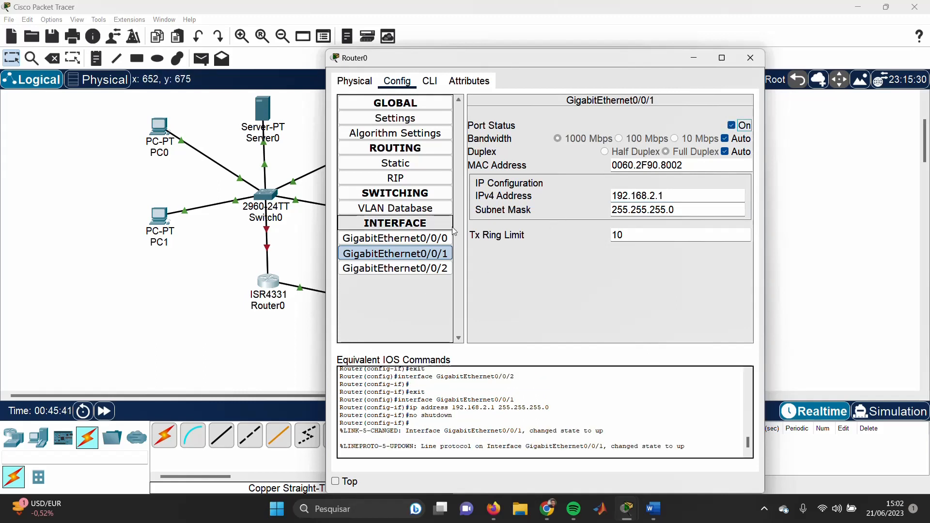
# Switch on Router0's GigabitEthernet0/0/0 port
pyautogui.click(412, 274)
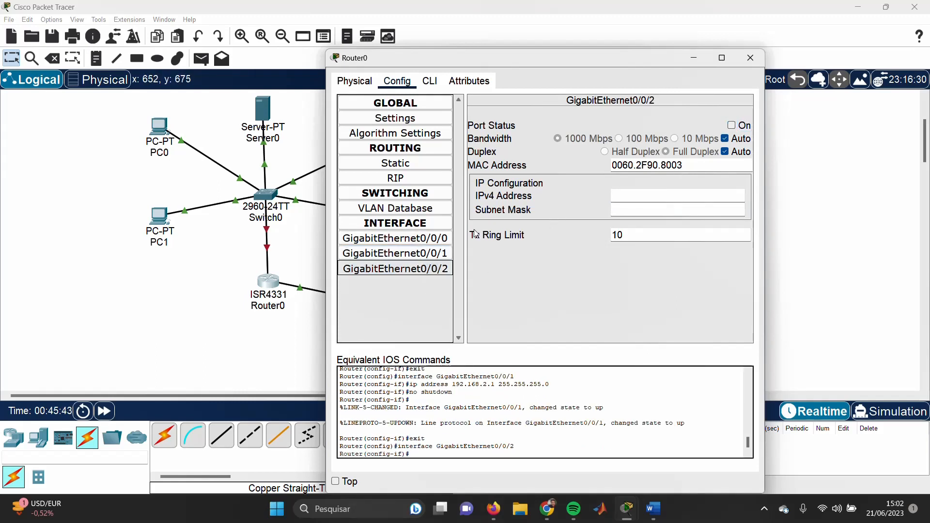
pyautogui.click(446, 240)
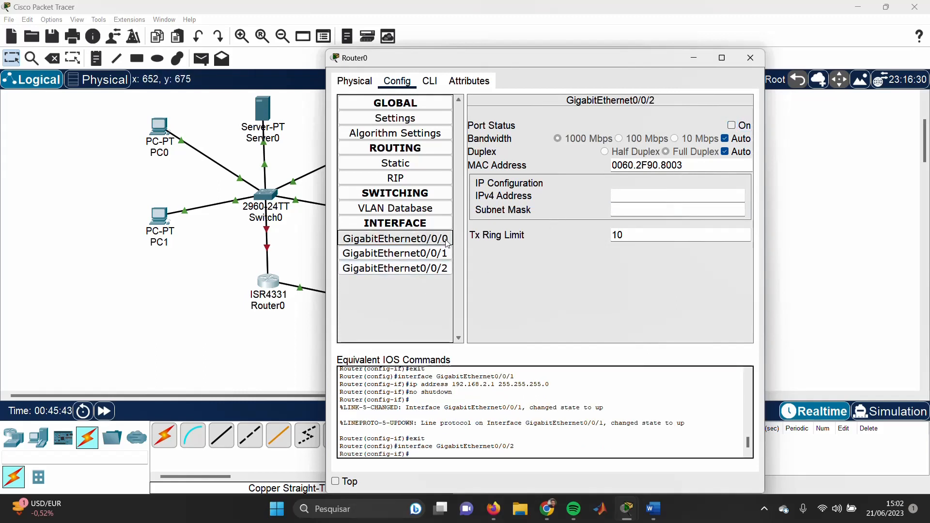
pyautogui.click(731, 126)
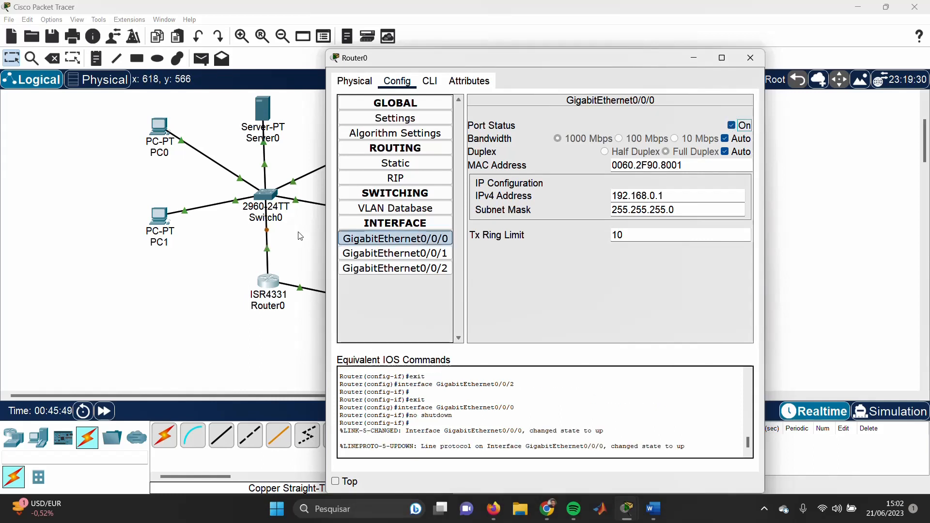
# Ping 192.168.2.100 twice from PC1's command prompt to test connectivity across Router0, and leave PC1's window
pyautogui.moveTo(519, 60); pyautogui.dragTo(669, 25)
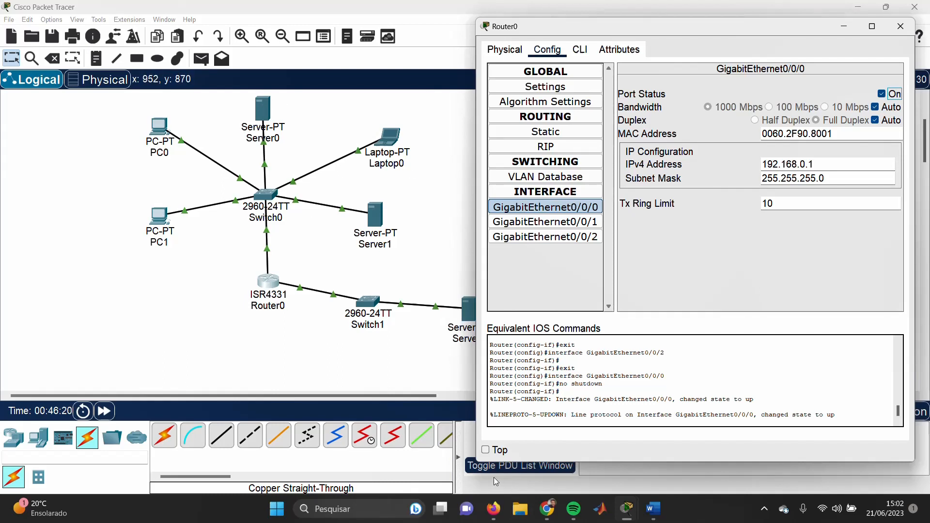
pyautogui.click(159, 225)
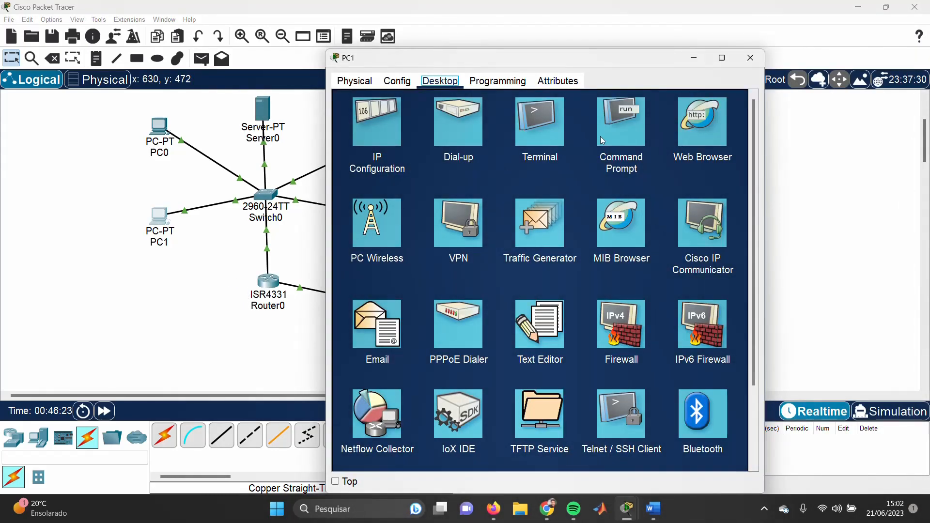
pyautogui.click(623, 128)
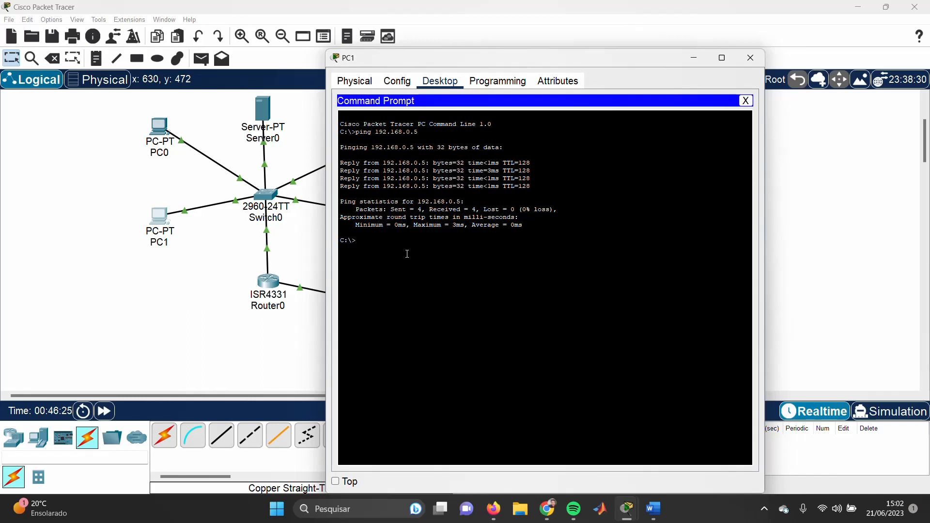
pyautogui.write('ping 192.168.2.100')
pyautogui.press('Return')
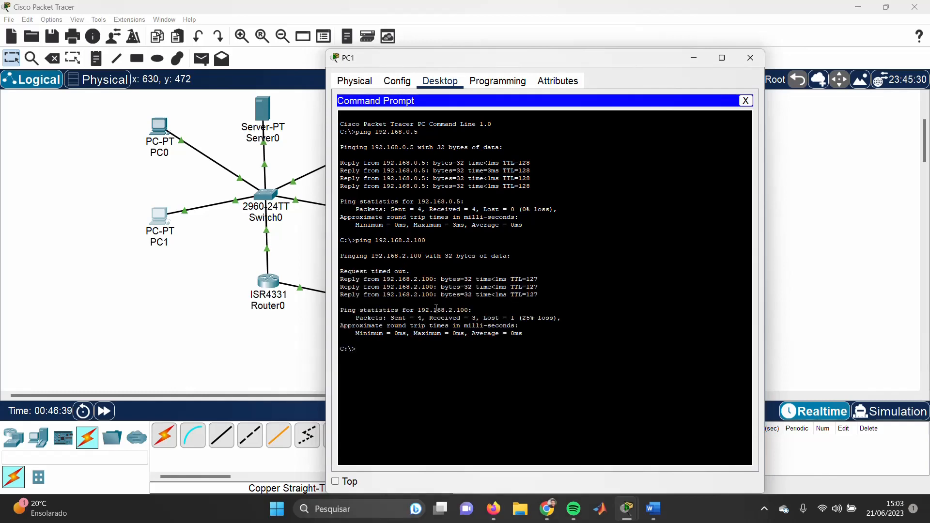
pyautogui.press('Up')
pyautogui.press('Return')
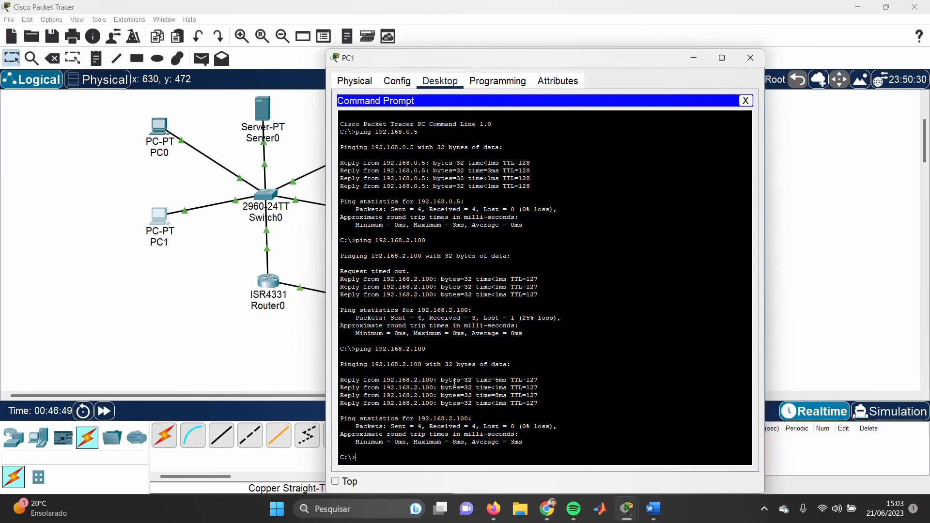
pyautogui.click(310, 323)
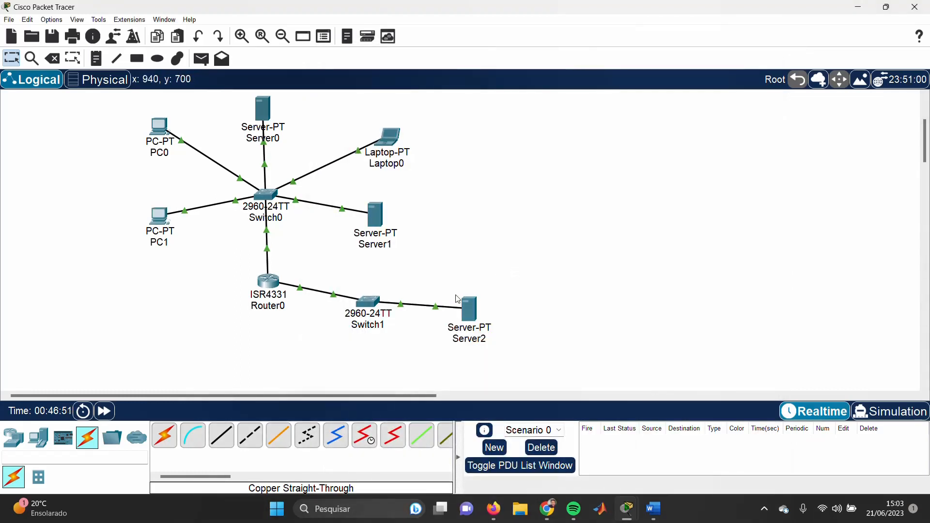
# Check Server2's static IPv4 address in its IP configuration and close the server's window
pyautogui.click(477, 309)
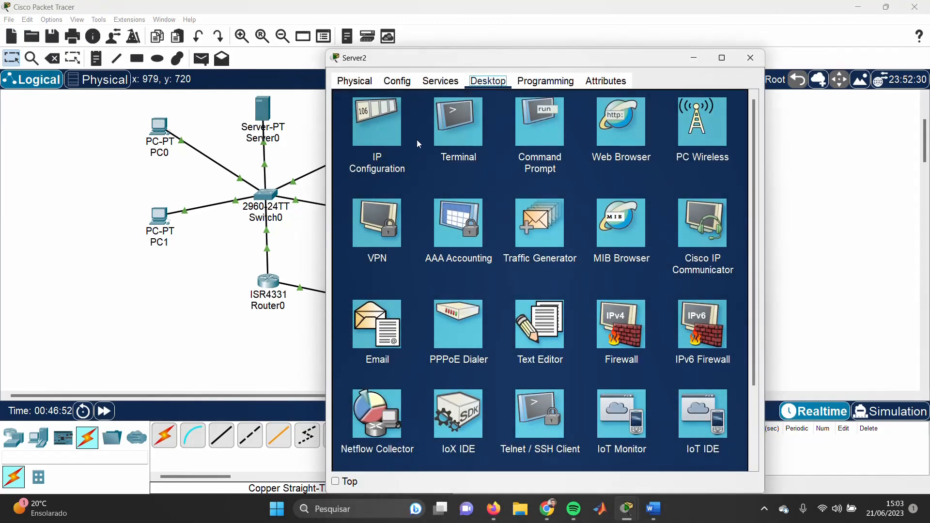
pyautogui.click(382, 122)
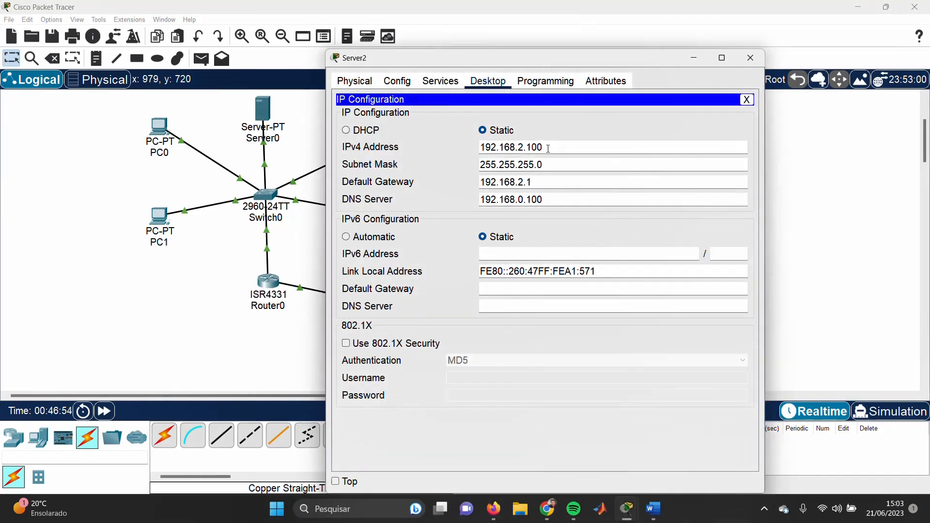
pyautogui.moveTo(549, 149); pyautogui.dragTo(477, 139)
pyautogui.click(751, 58)
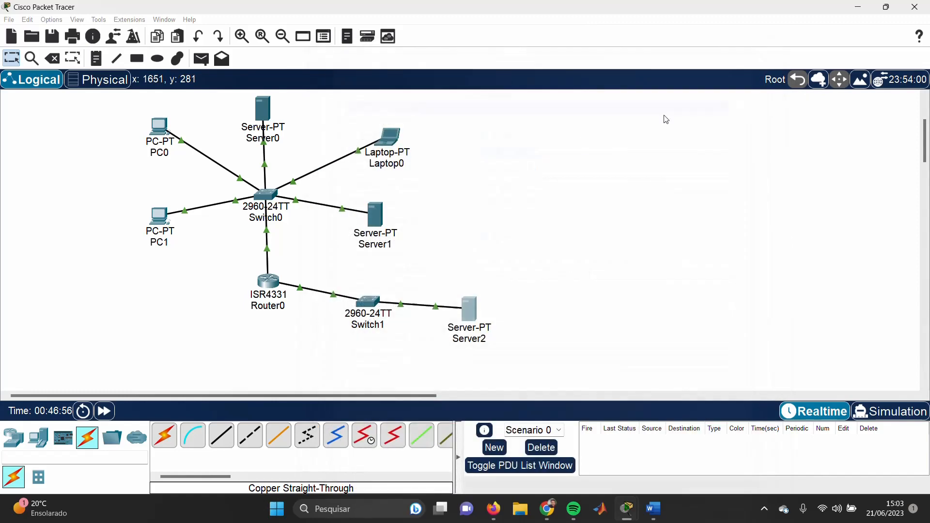
pyautogui.click(376, 215)
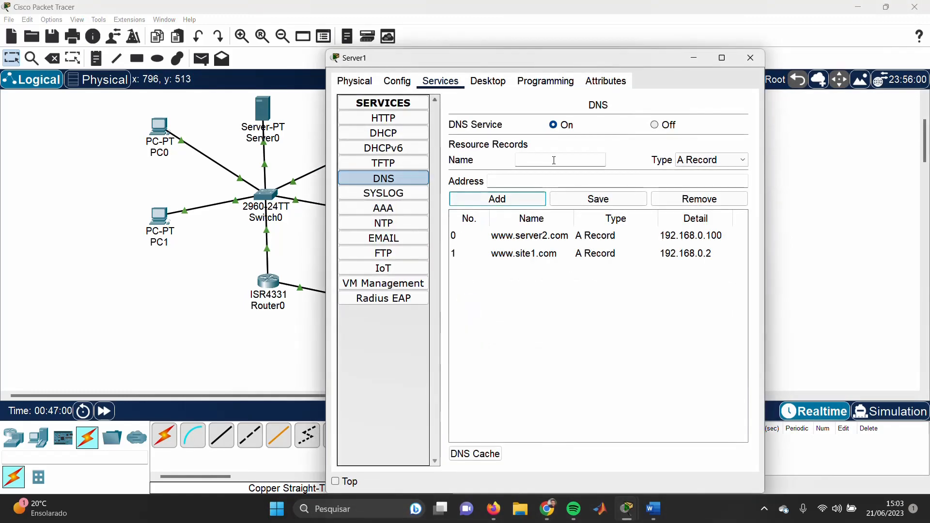
pyautogui.click(577, 161)
pyautogui.write('wwww')
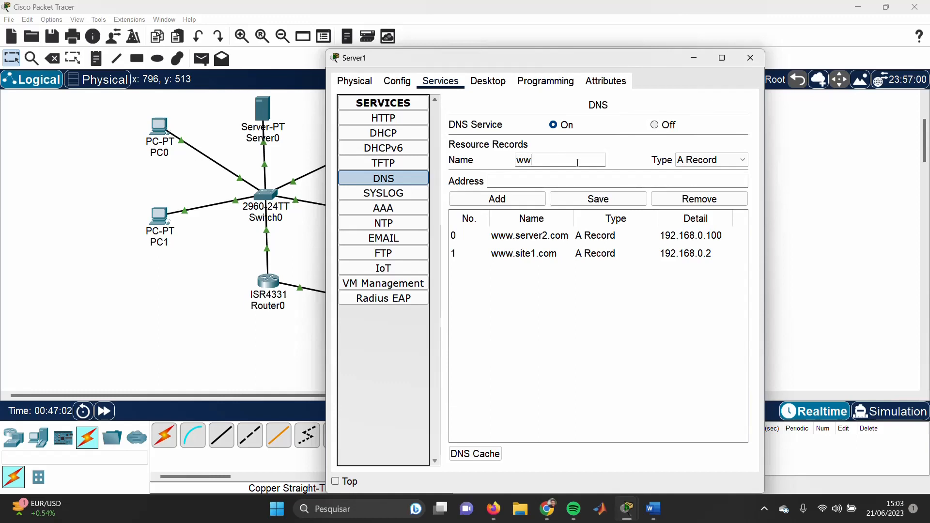
pyautogui.write('outrarede.com')
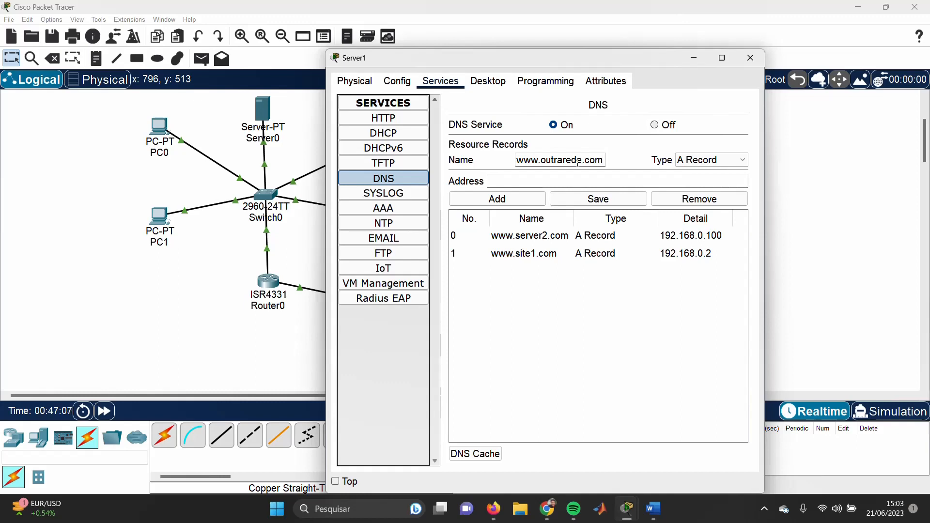
pyautogui.press('Tab')
pyautogui.click(565, 179)
pyautogui.write('192.168.')
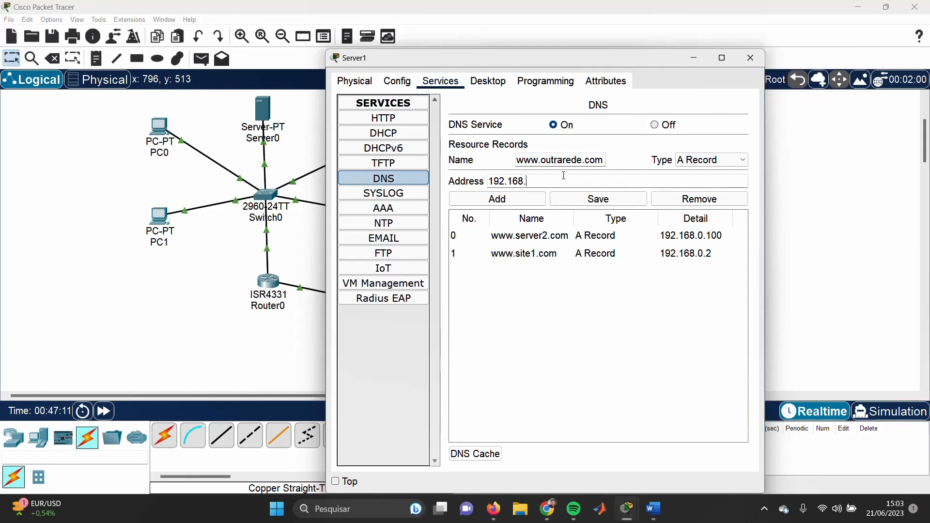
pyautogui.write('2.100')
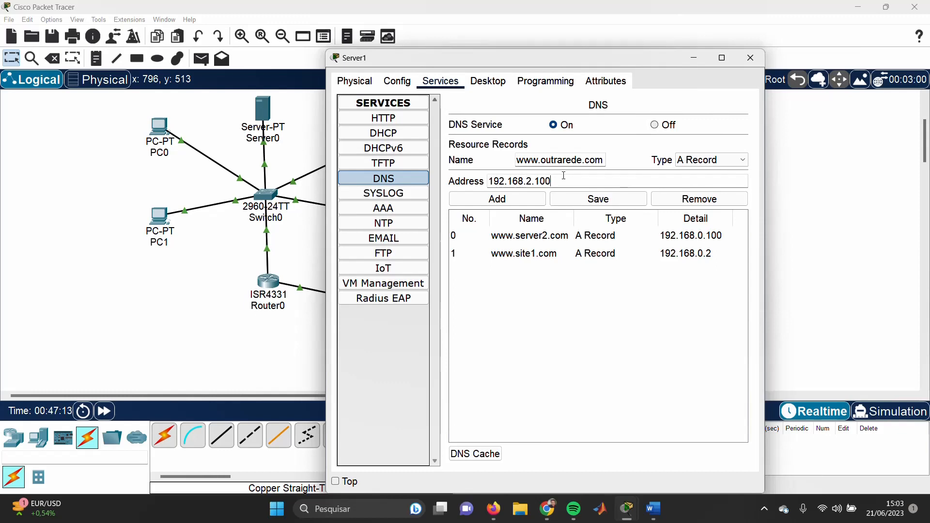
pyautogui.click(600, 199)
pyautogui.click(512, 261)
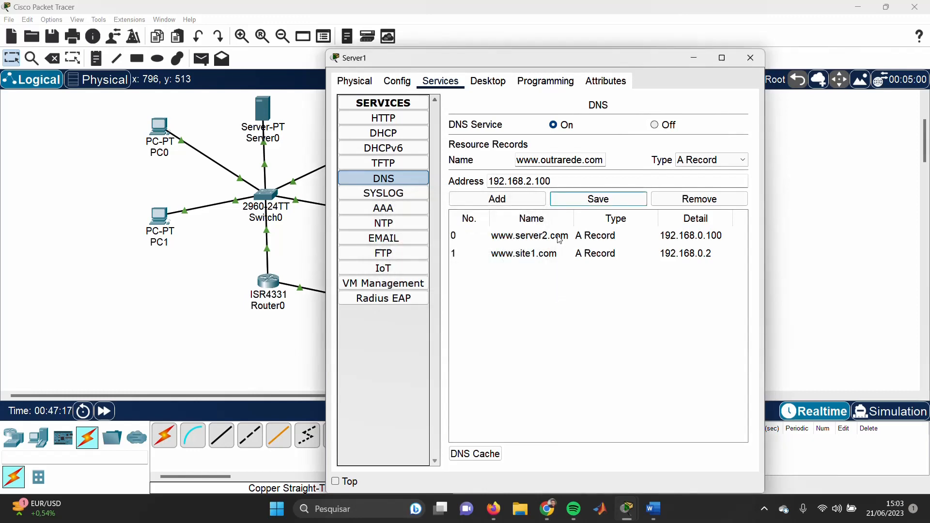
pyautogui.click(499, 199)
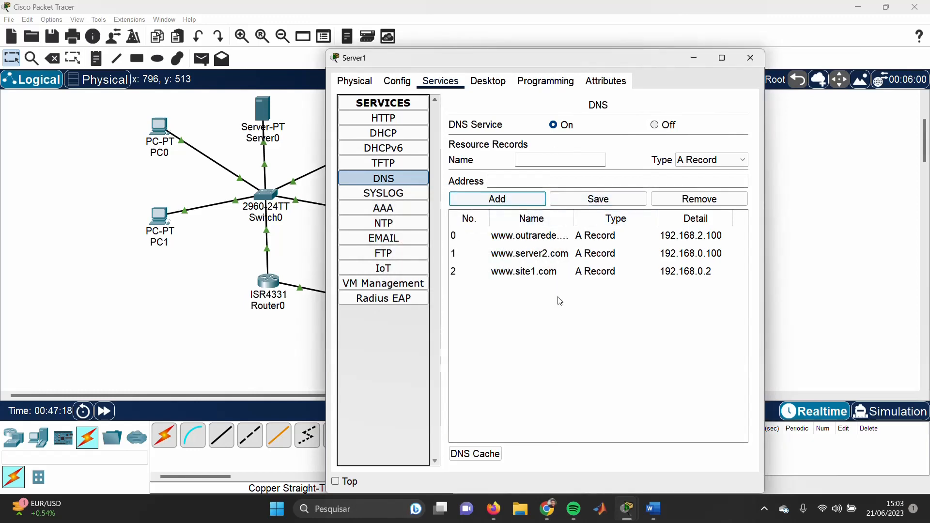
pyautogui.click(589, 202)
pyautogui.press('Return')
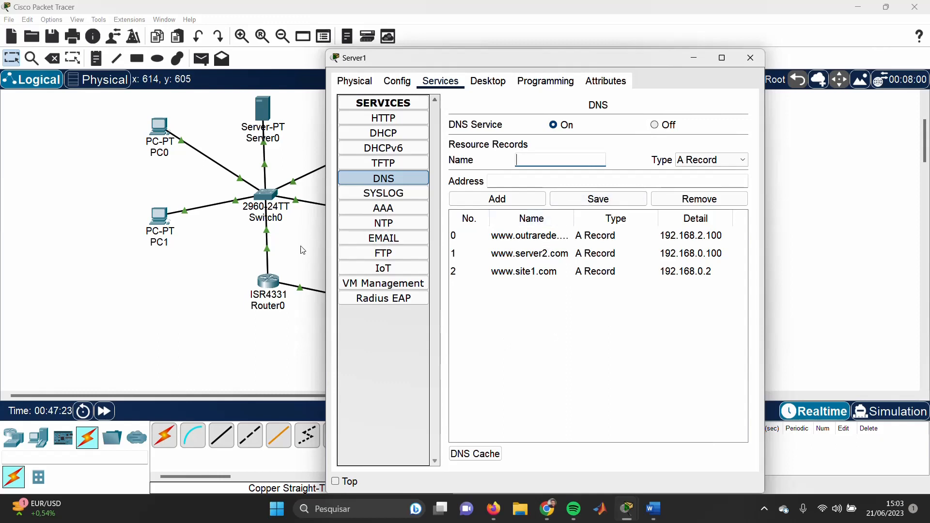
pyautogui.click(750, 58)
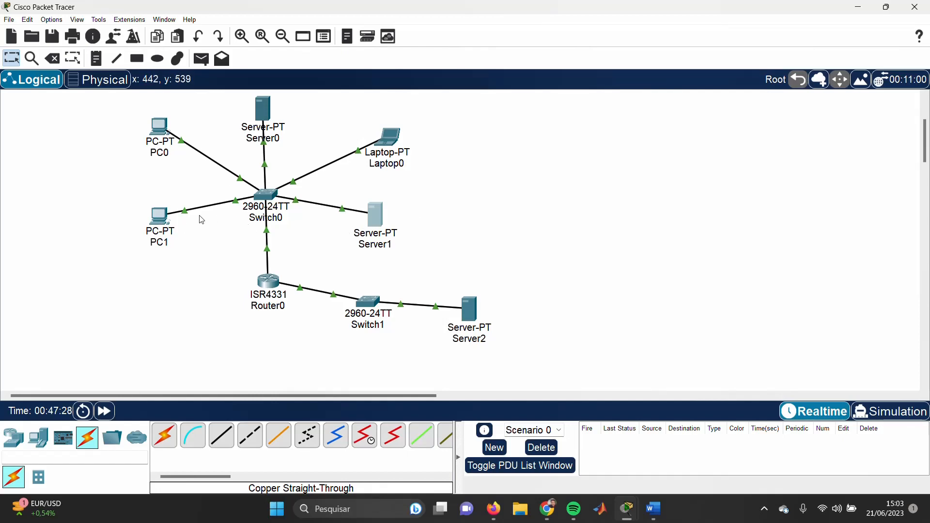
# Exit PC1's command prompt and load 192.168.2.100 in its web browser
pyautogui.click(168, 220)
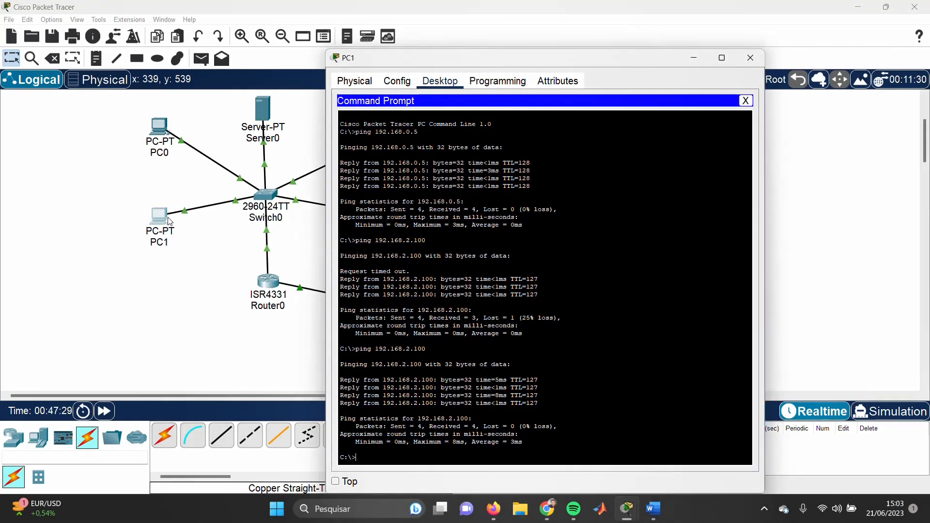
pyautogui.click(738, 100)
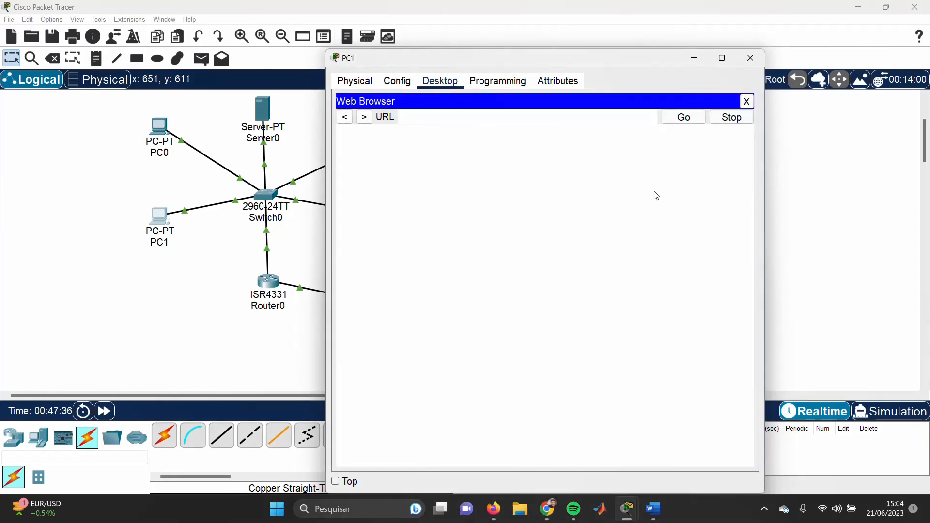
pyautogui.write('192.168.2.100')
pyautogui.press('Return')
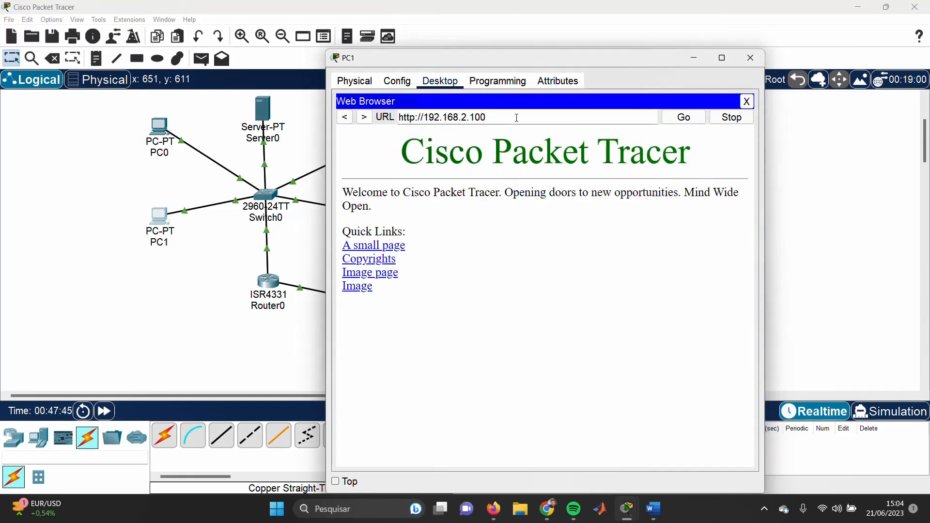
pyautogui.moveTo(518, 118); pyautogui.dragTo(341, 119)
pyautogui.write('www')
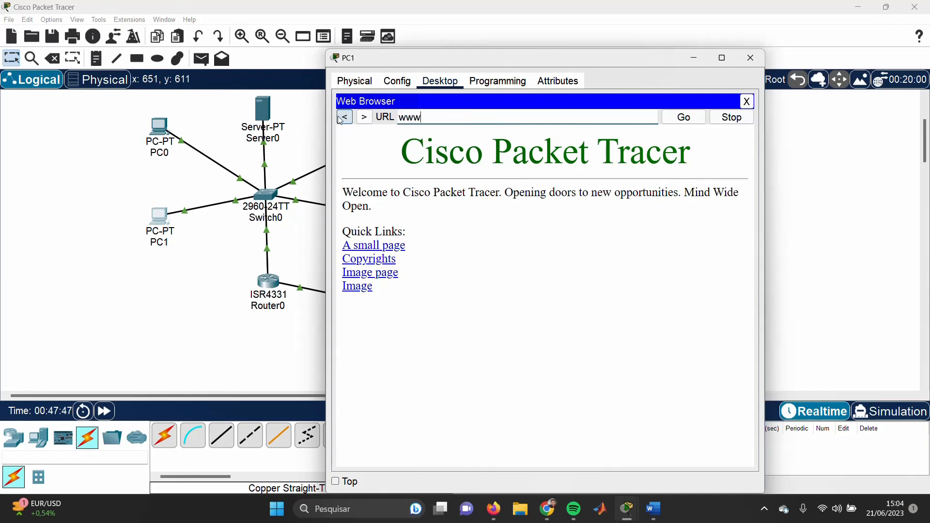
pyautogui.write('.outrarede.com')
pyautogui.press('Return')
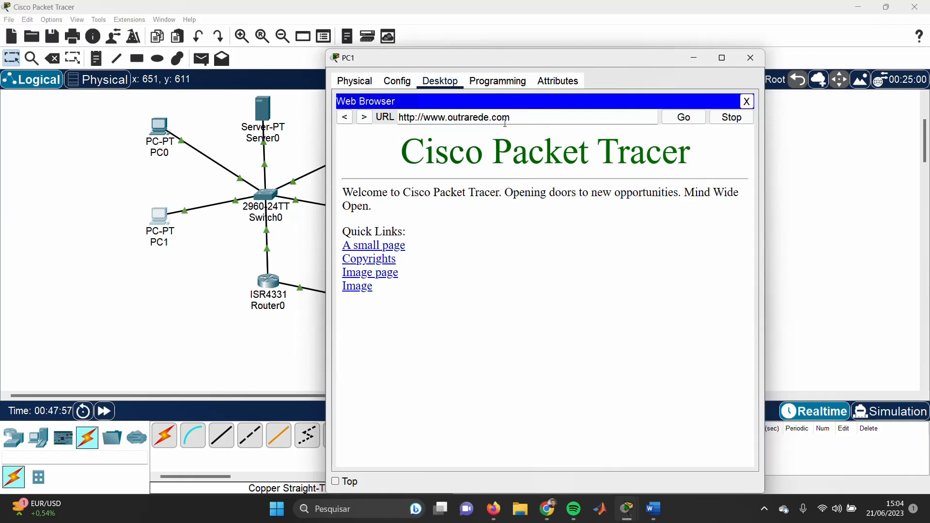
pyautogui.click(490, 117)
pyautogui.write('2')
pyautogui.press('Return')
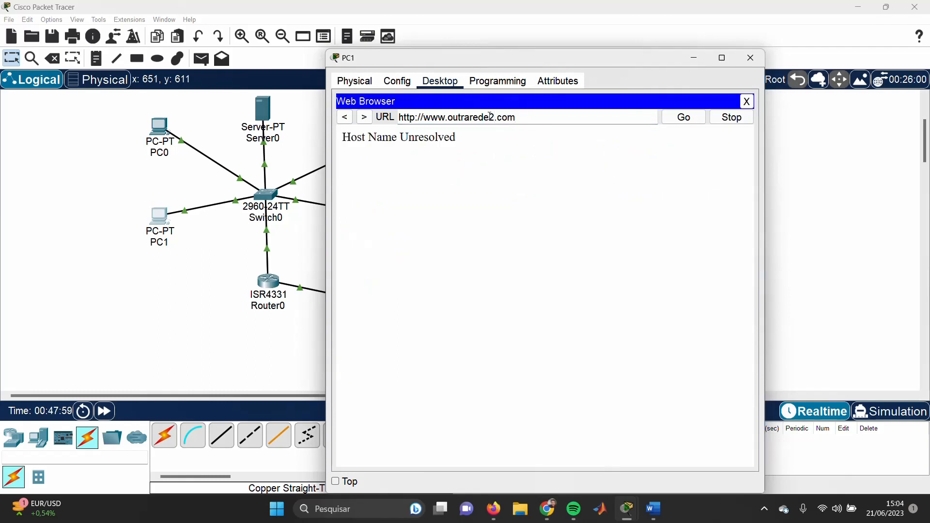
pyautogui.press('BackSpace')
pyautogui.press('Return')
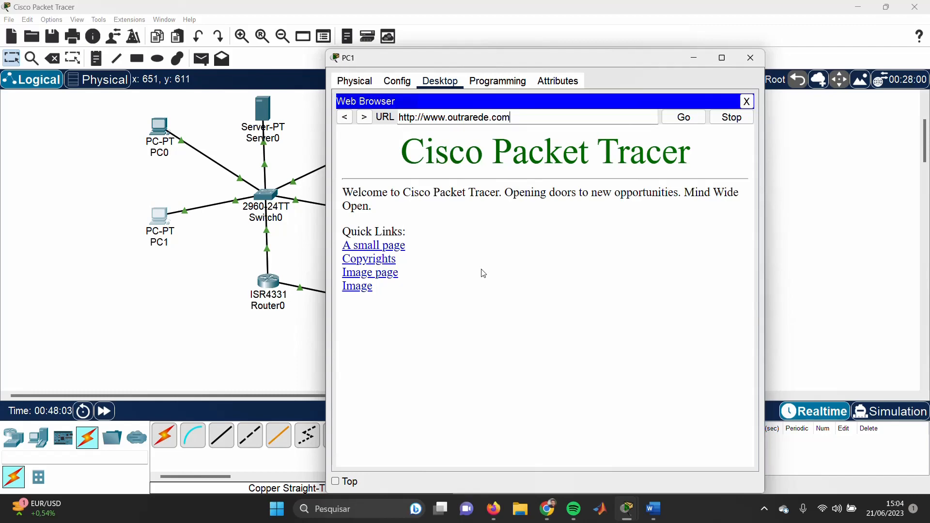
# Visit the site's small page, copyrights and image page, return to its home page and close PC1's window
pyautogui.click(390, 248)
pyautogui.click(363, 156)
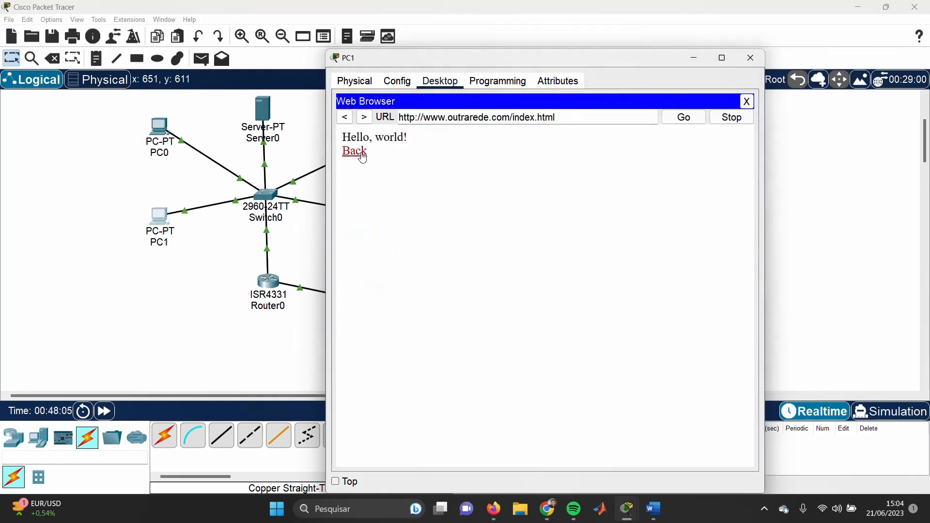
pyautogui.click(386, 264)
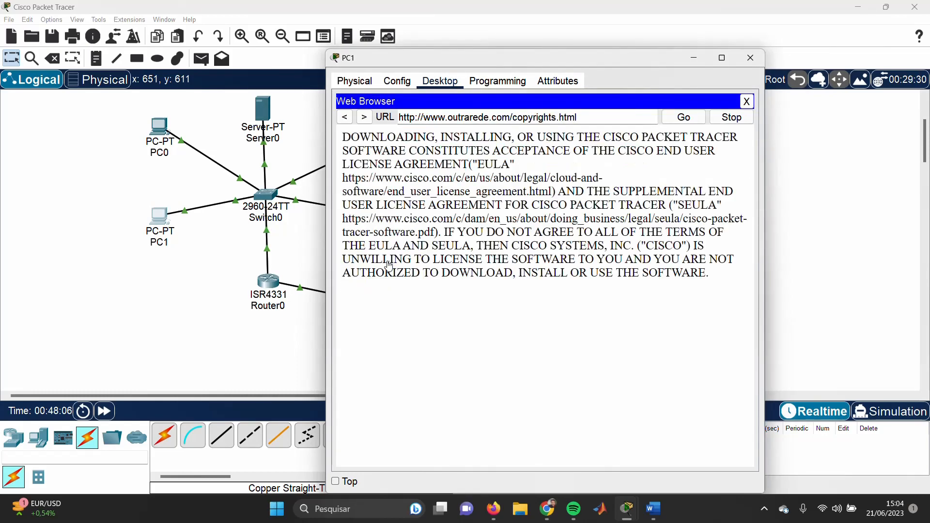
pyautogui.click(351, 123)
pyautogui.click(383, 272)
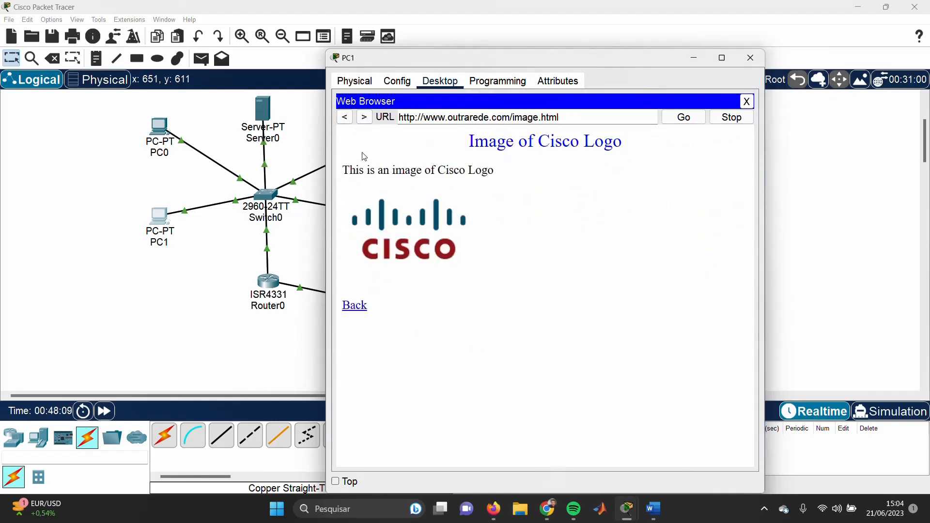
pyautogui.click(353, 305)
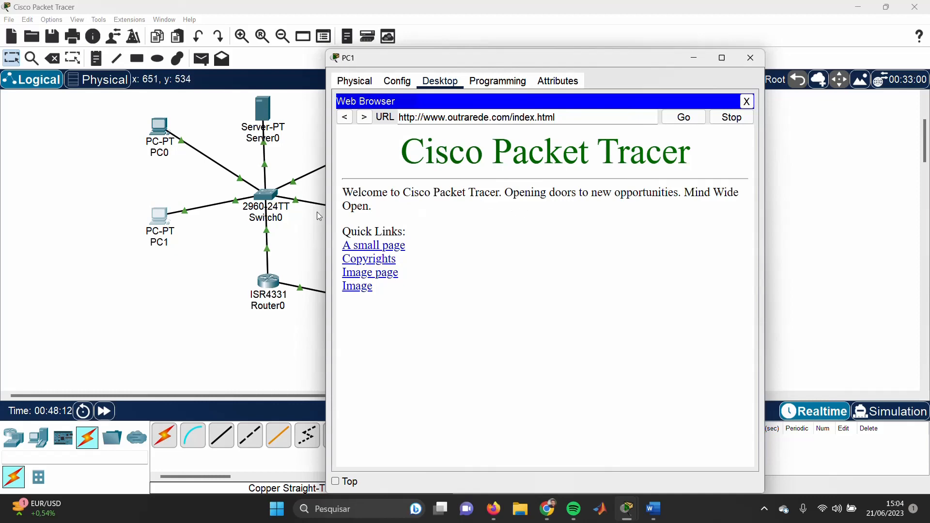
pyautogui.click(751, 58)
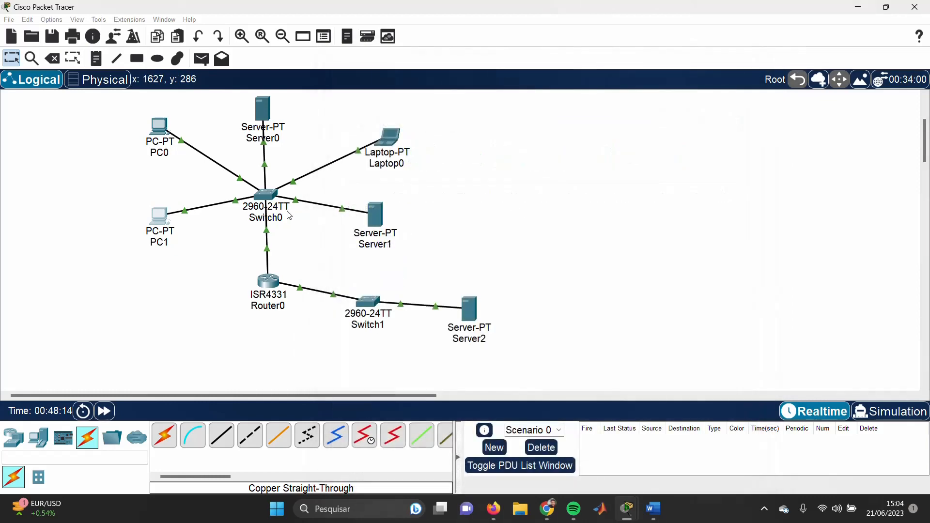
# Examine PC0's IP configuration, including its gateway and DNS server, and close the configuration
pyautogui.click(155, 144)
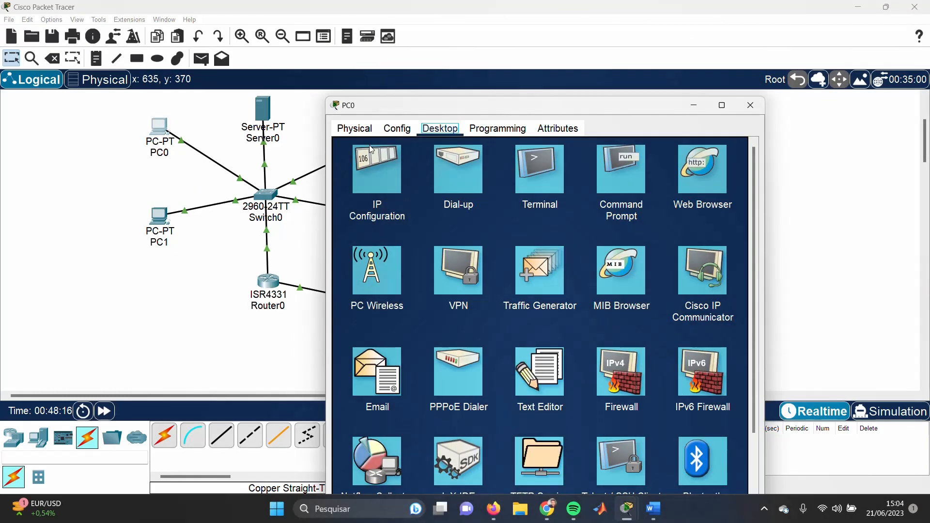
pyautogui.click(396, 173)
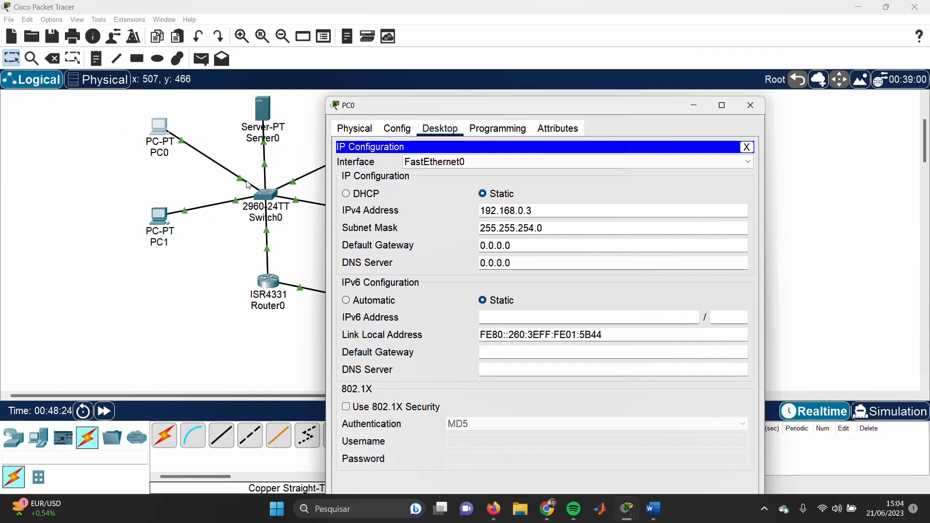
pyautogui.doubleClick(526, 265)
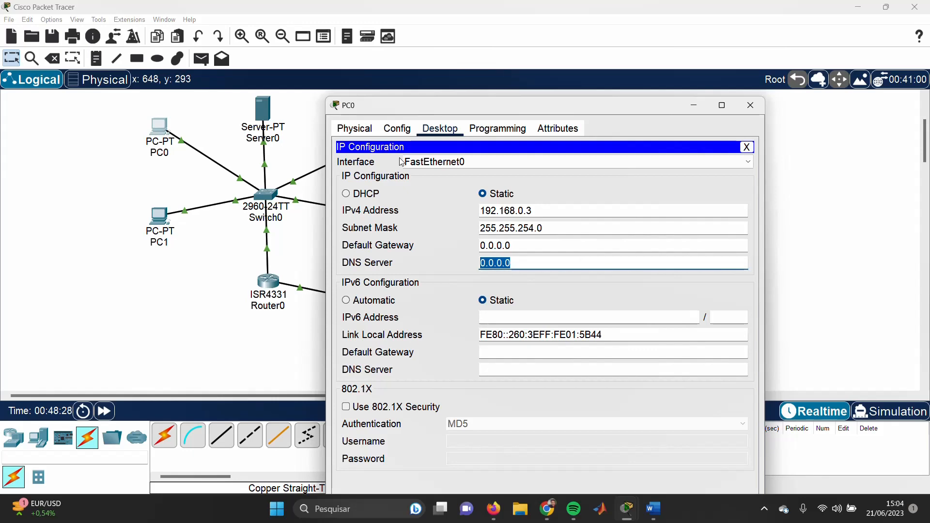
pyautogui.click(747, 146)
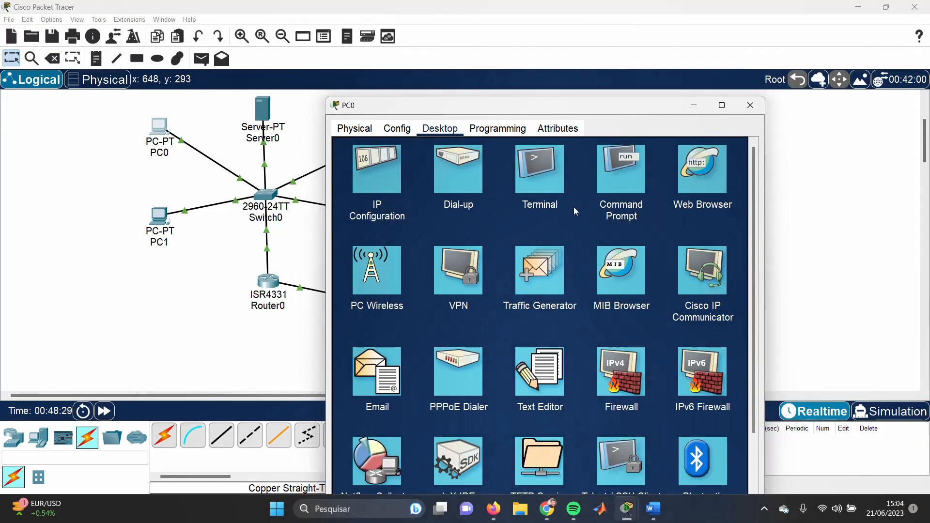
# Ping 192.168.2.100 from PC0's command prompt, interrupt the ping and close the prompt
pyautogui.click(548, 178)
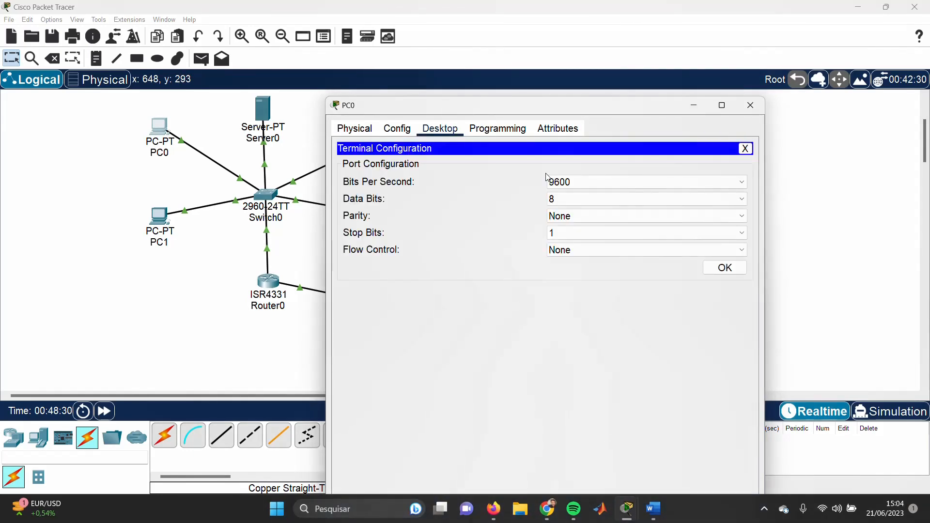
pyautogui.click(746, 148)
pyautogui.click(617, 172)
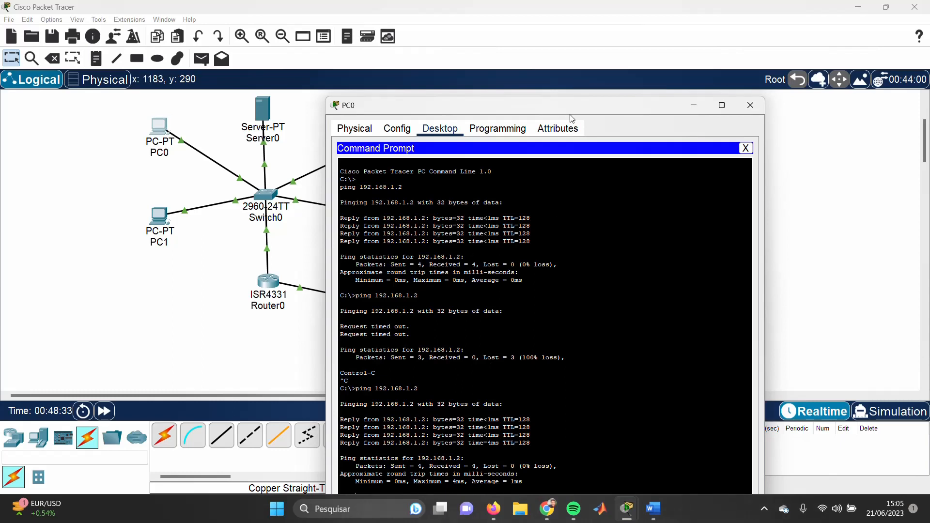
pyautogui.moveTo(636, 115); pyautogui.dragTo(623, 70)
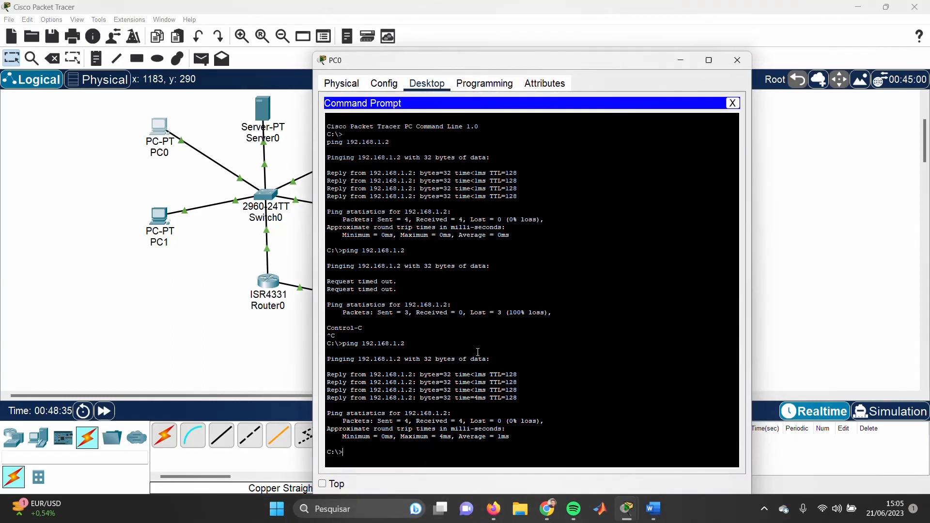
pyautogui.write('ping 192')
pyautogui.write('.169')
pyautogui.write('.2.100')
pyautogui.press('Return')
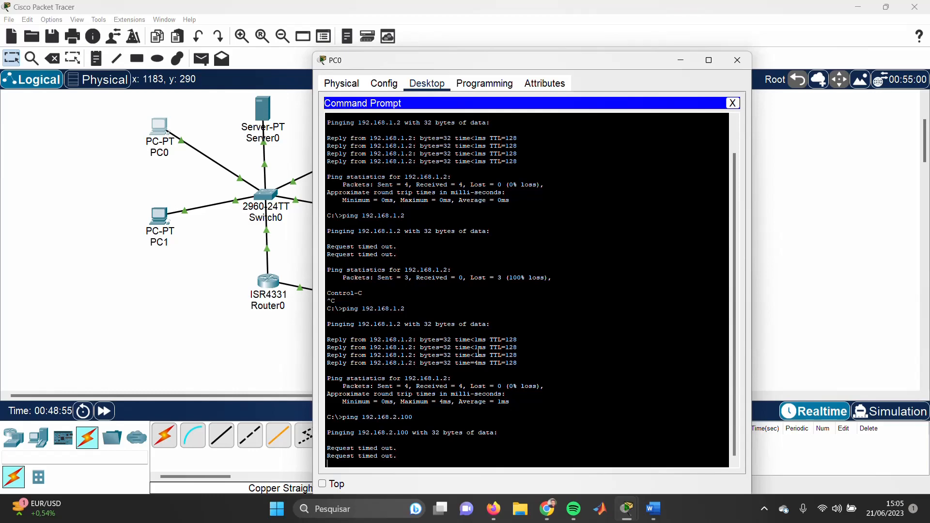
pyautogui.hotkey('ctrl', 'c')
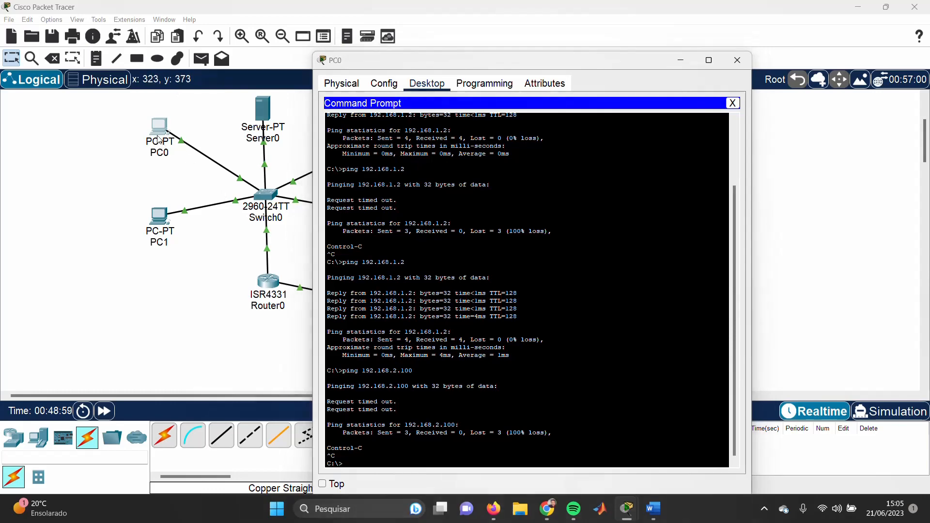
pyautogui.click(733, 103)
# Set PC0's default gateway to 192.168.0.1 and its DNS server to 192.168.0.100, and close the IP configuration
pyautogui.click(377, 132)
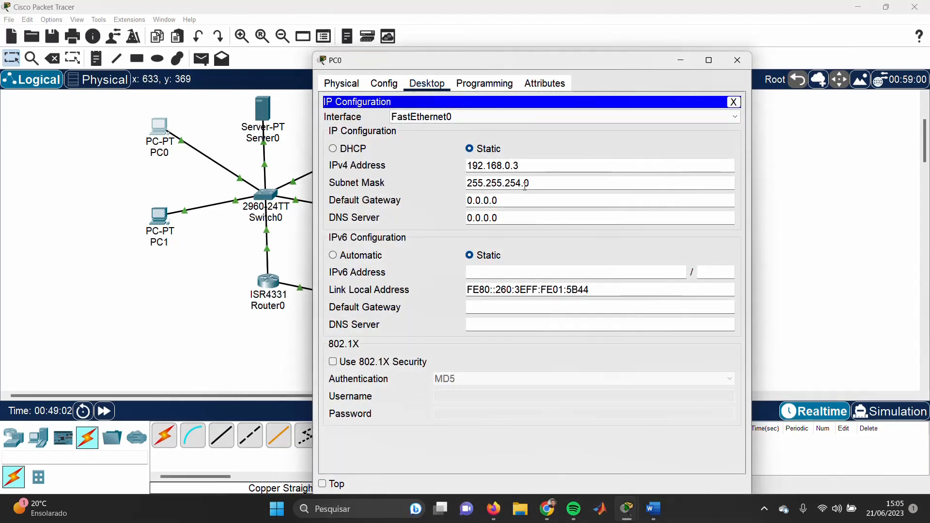
pyautogui.tripleClick(474, 201)
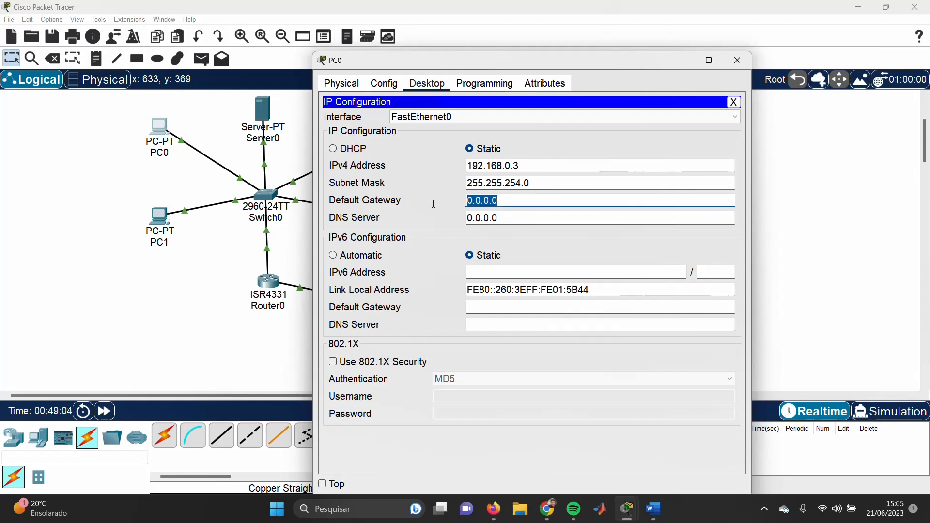
pyautogui.write('16')
pyautogui.press('BackSpace')
pyautogui.write('92.168.0')
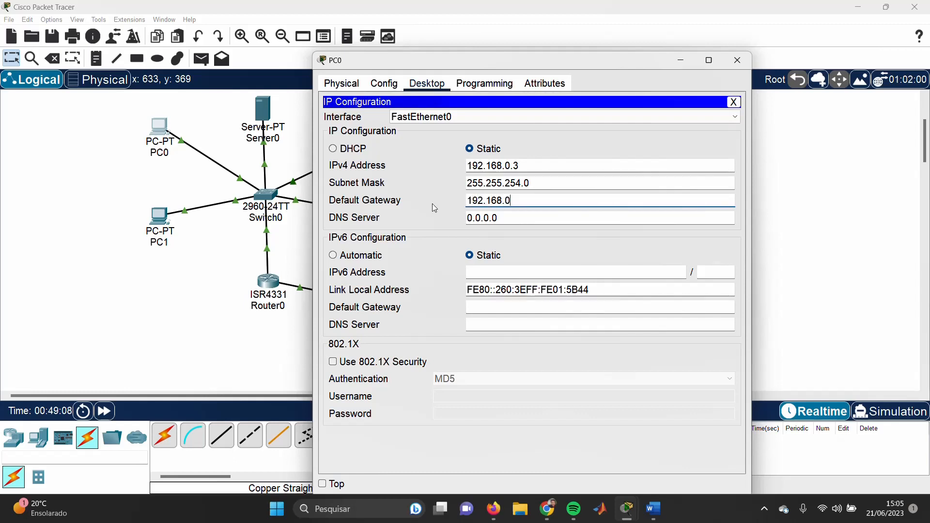
pyautogui.write('.1')
pyautogui.press('Tab')
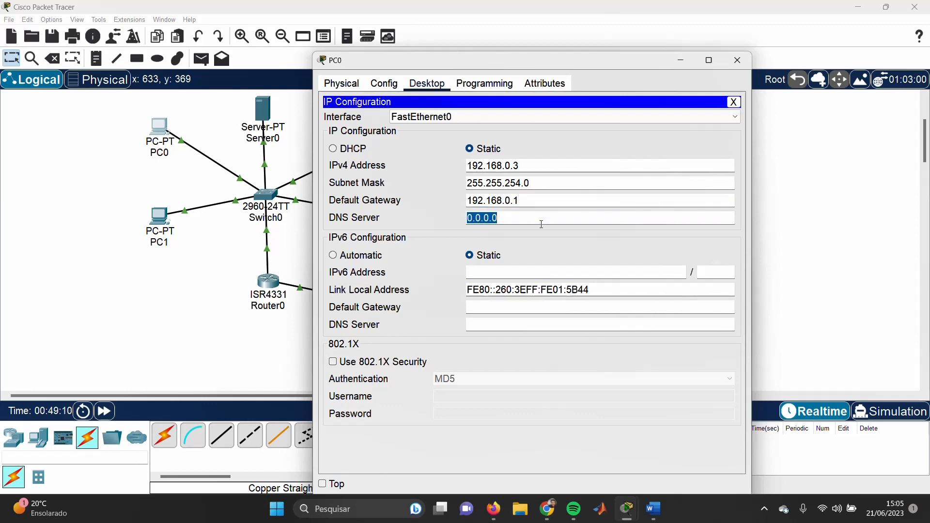
pyautogui.write('192.168')
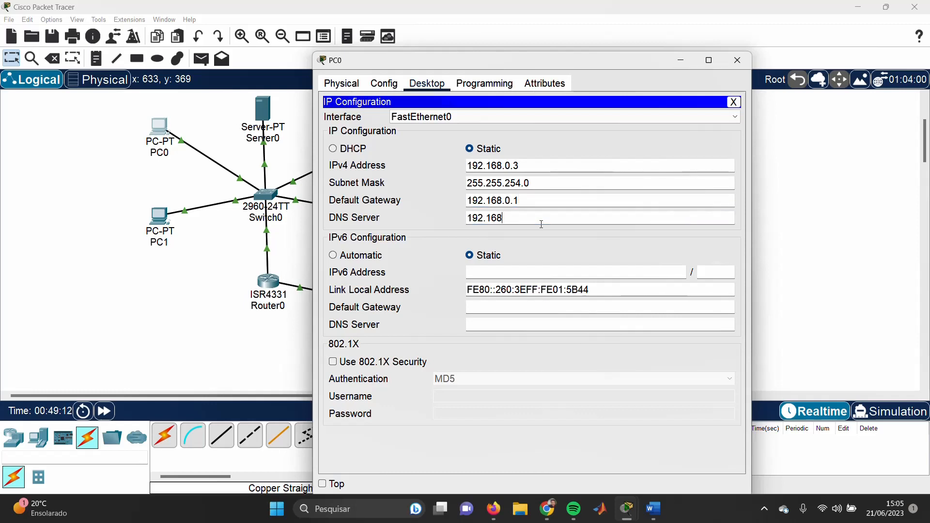
pyautogui.write('.0.100')
pyautogui.moveTo(612, 59); pyautogui.dragTo(731, 57)
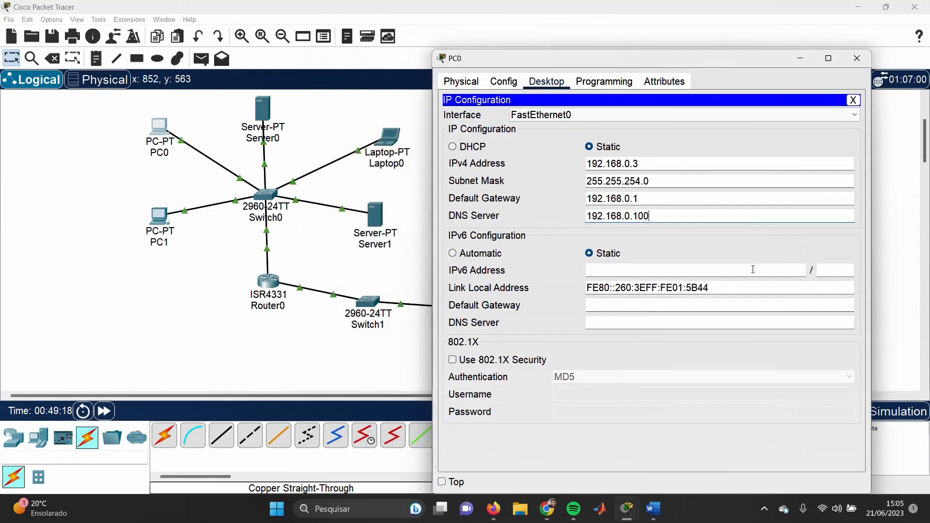
pyautogui.click(853, 100)
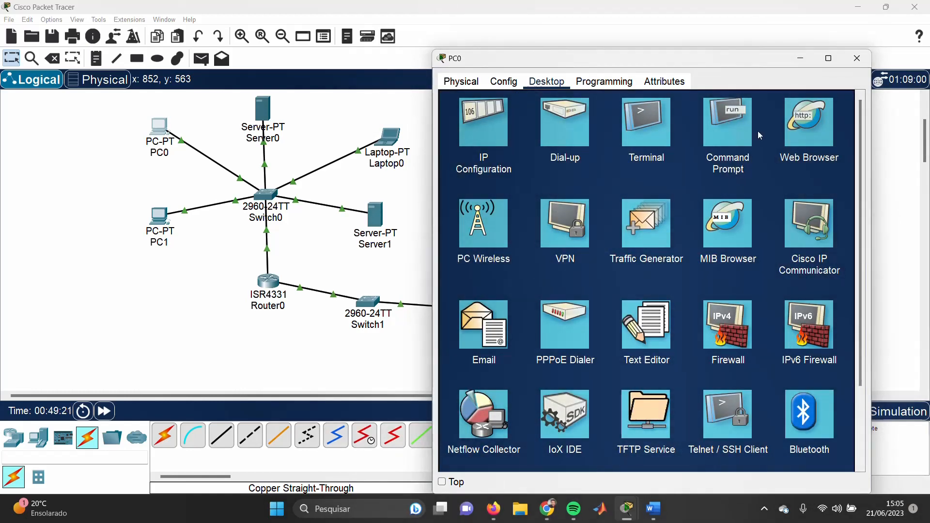
# Repeat the ping to 192.168.2.100 from PC0's command prompt and close the prompt
pyautogui.click(734, 135)
pyautogui.press('Up')
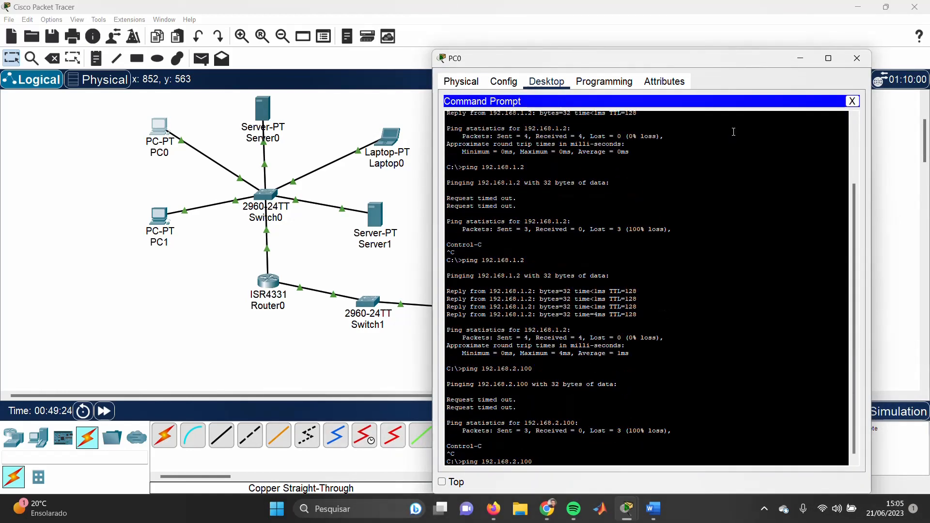
pyautogui.press('Return')
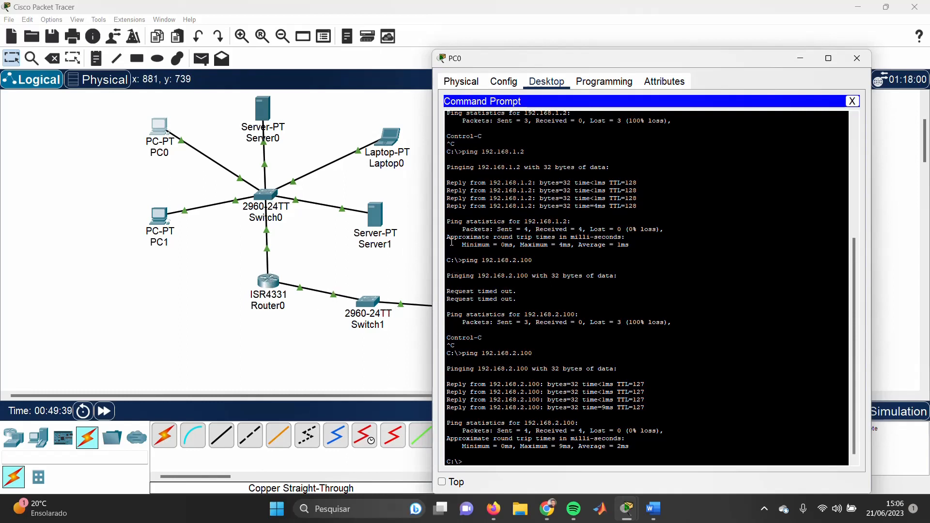
pyautogui.click(851, 102)
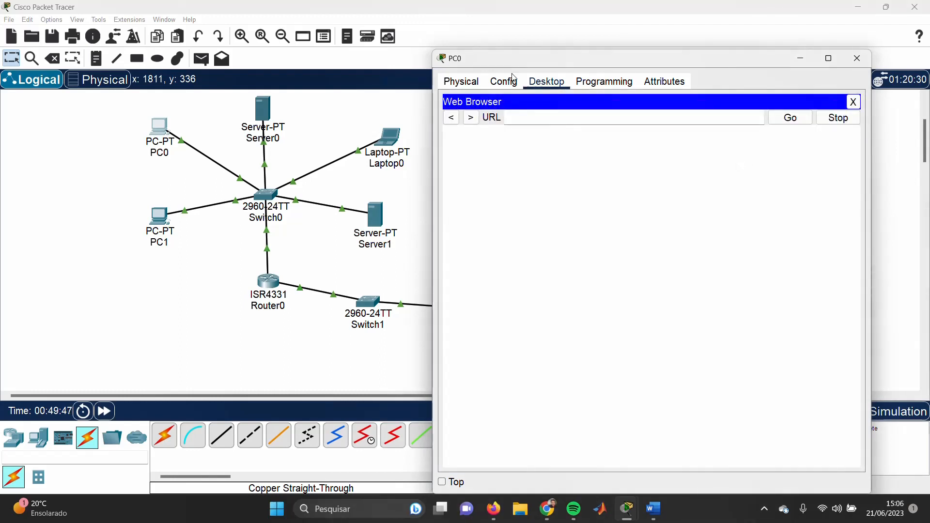
# Load 192.168.2.100 and 192.168.0.100 one after the other in PC0's web browser
pyautogui.click(548, 116)
pyautogui.write('192.168.2.100')
pyautogui.press('Return')
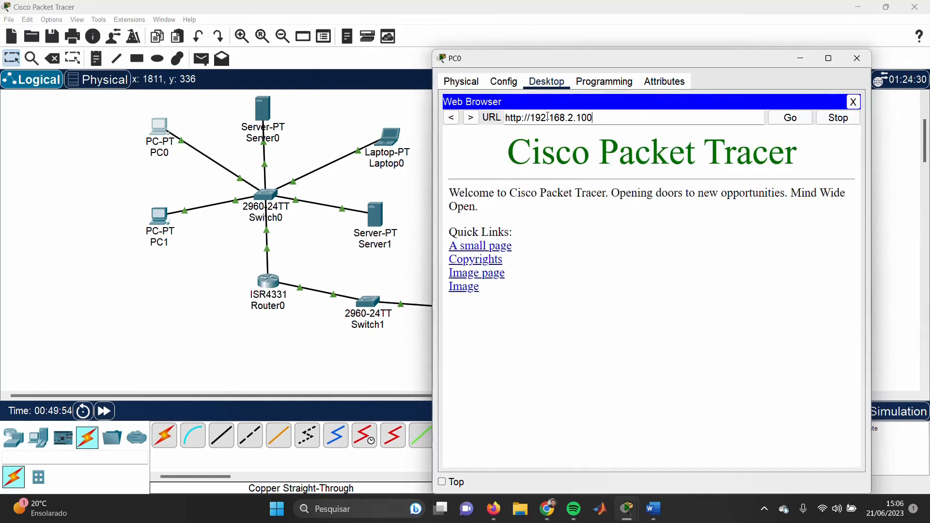
pyautogui.click(574, 118)
pyautogui.press('BackSpace')
pyautogui.write('0')
pyautogui.press('Return')
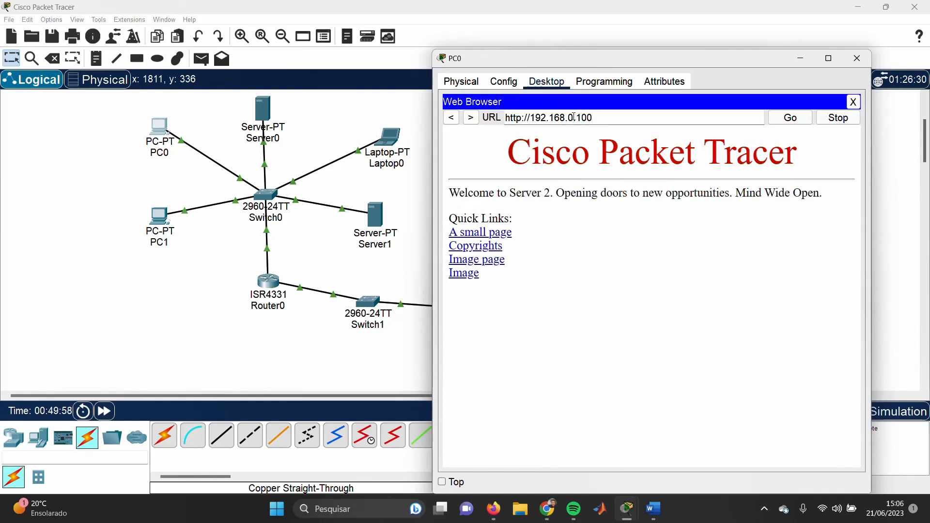
pyautogui.moveTo(632, 117); pyautogui.dragTo(494, 117)
pyautogui.write('www')
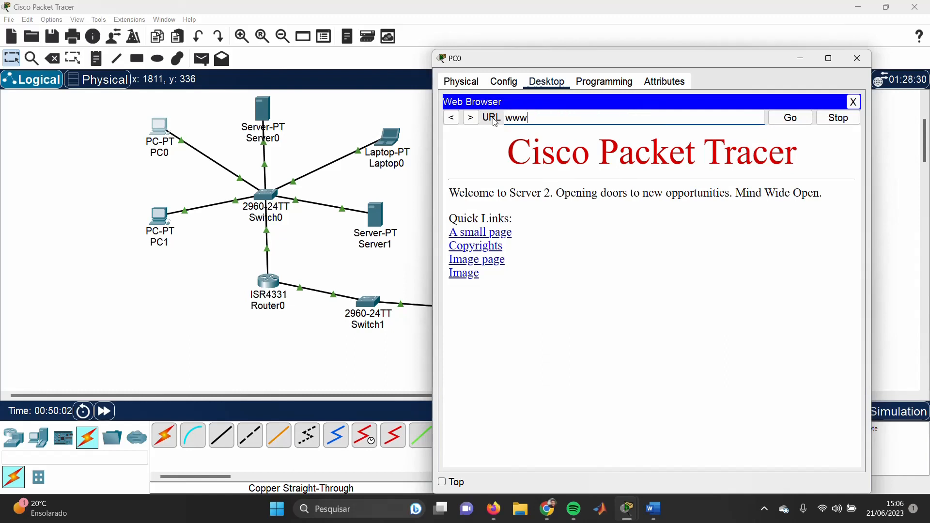
pyautogui.write('.outrarede.com')
pyautogui.press('Return')
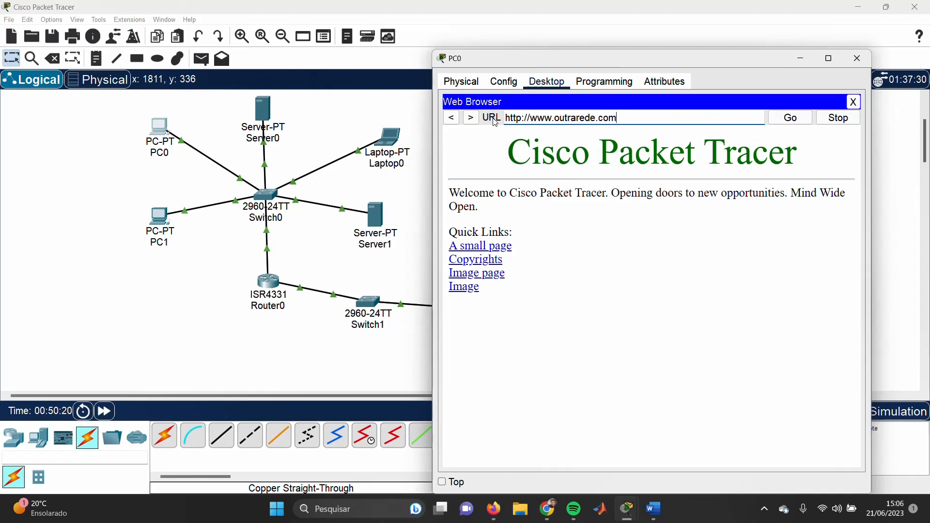
pyautogui.moveTo(521, 311); pyautogui.dragTo(543, 97)
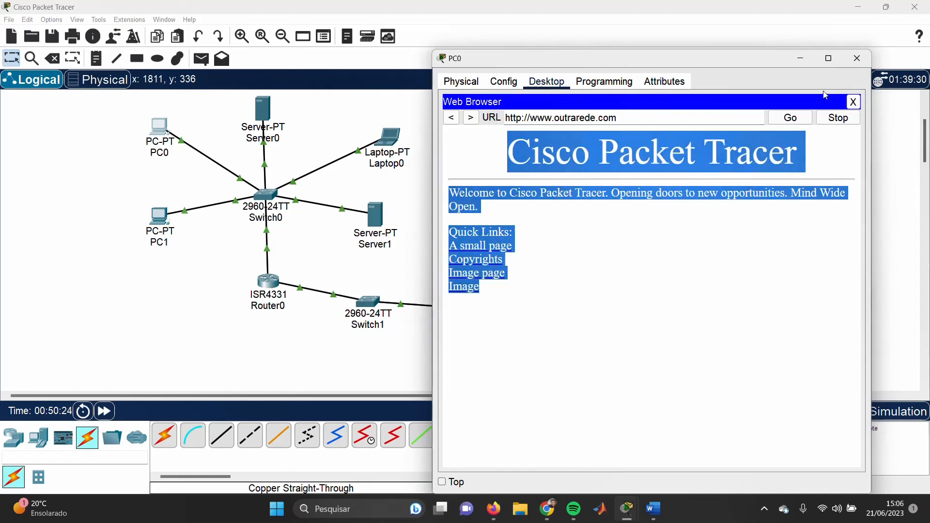
pyautogui.click(858, 60)
# Open Server1's HTTP service and select index.html among its web files
pyautogui.click(381, 226)
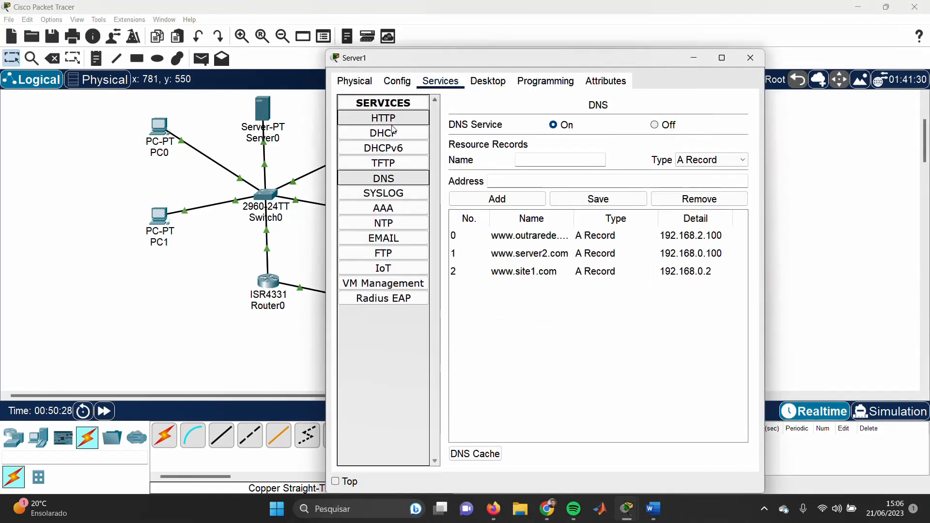
pyautogui.click(387, 119)
pyautogui.moveTo(512, 291); pyautogui.dragTo(505, 272)
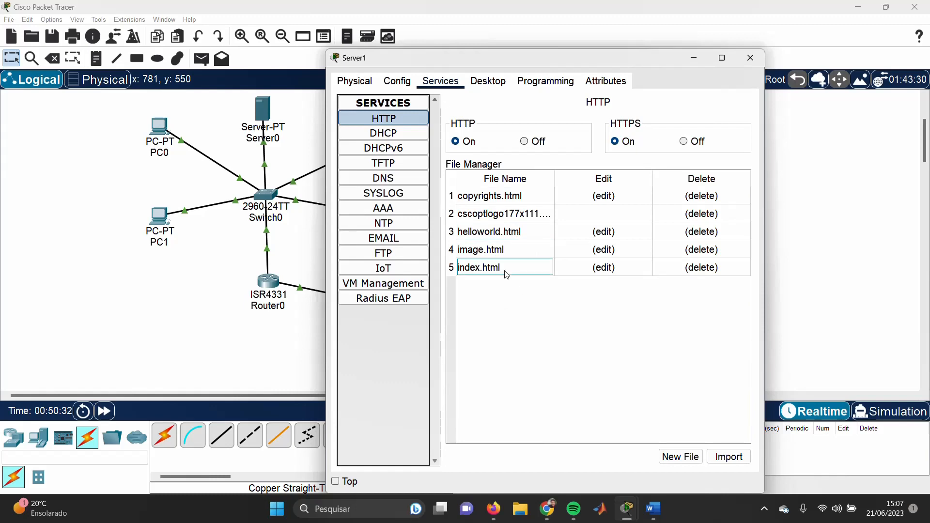